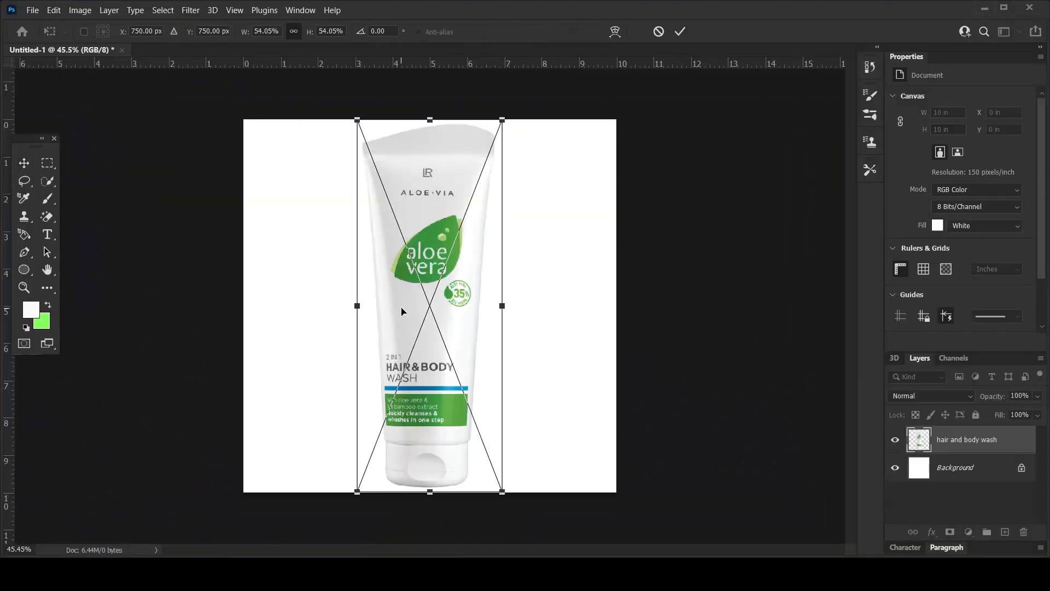
Commit the placed tube image and add a solid color fill layer above the Background in the label's green, #5fa843.
key("Return")
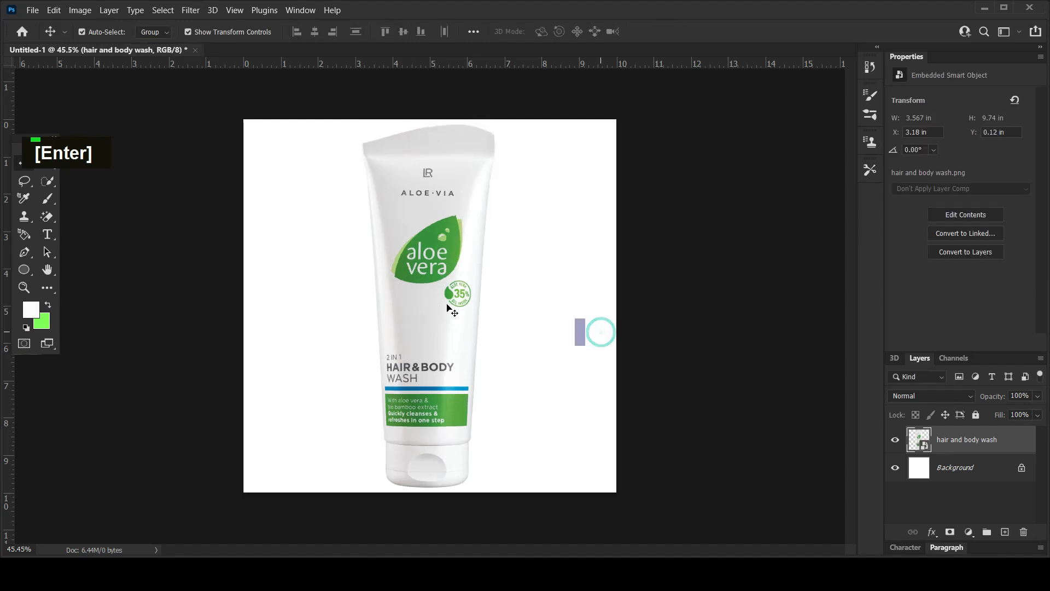
left_click(966, 474)
left_click(969, 531)
left_click(976, 291)
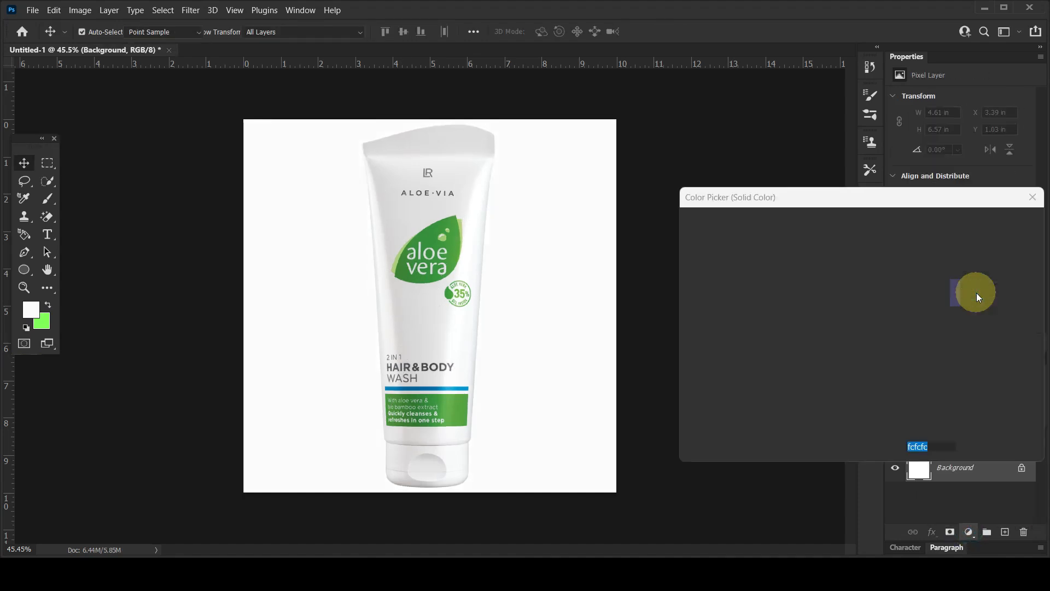
left_click(458, 401)
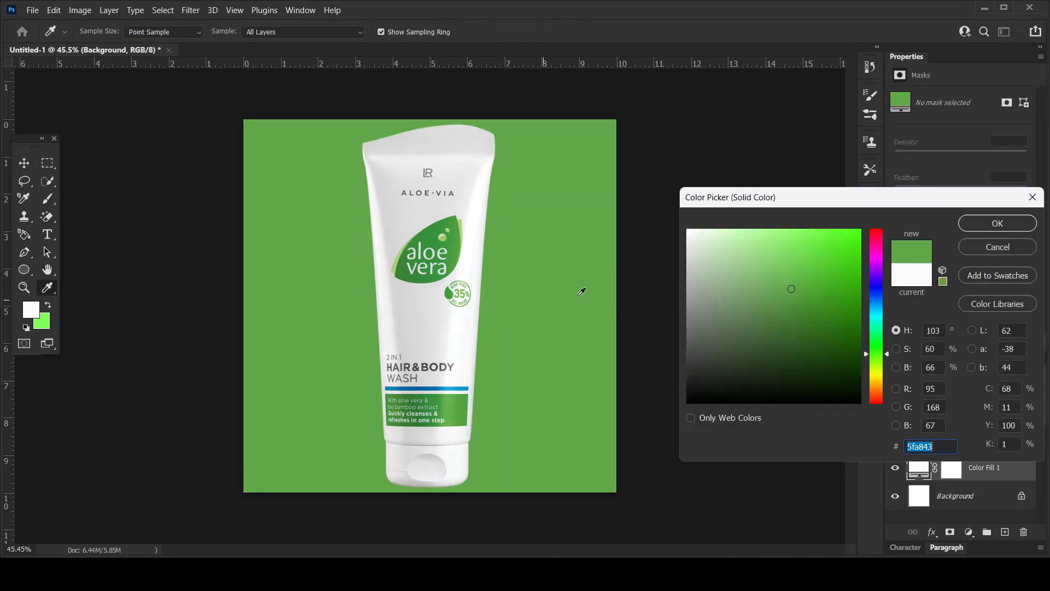
left_click(989, 225)
Hide the hair and body wash layer and paint one soft white 300 px brush spot on a new layer near the canvas center.
key("v")
left_click(892, 439)
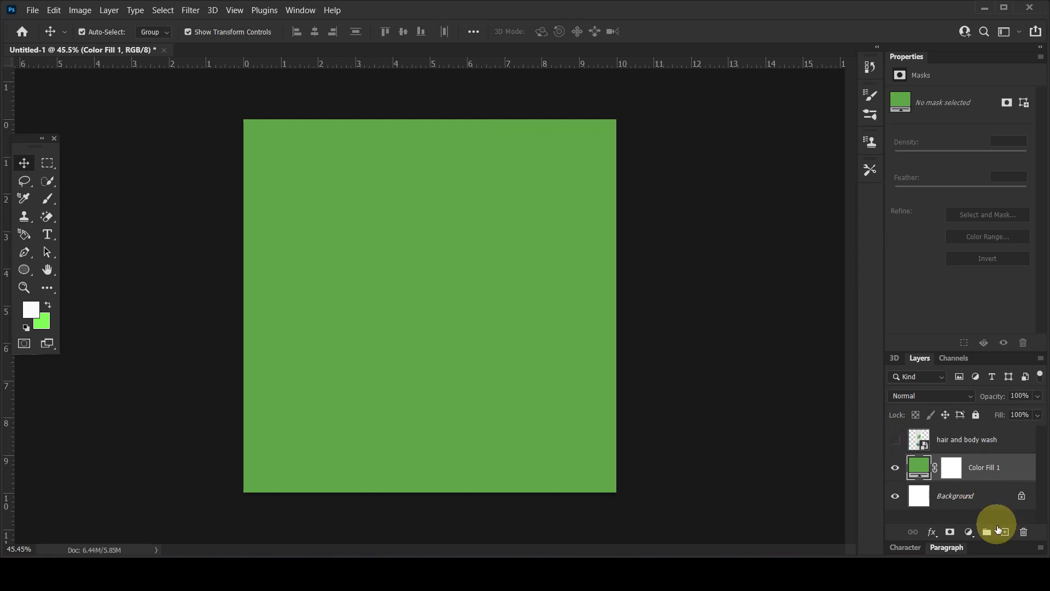
left_click(1004, 532)
left_click(55, 198)
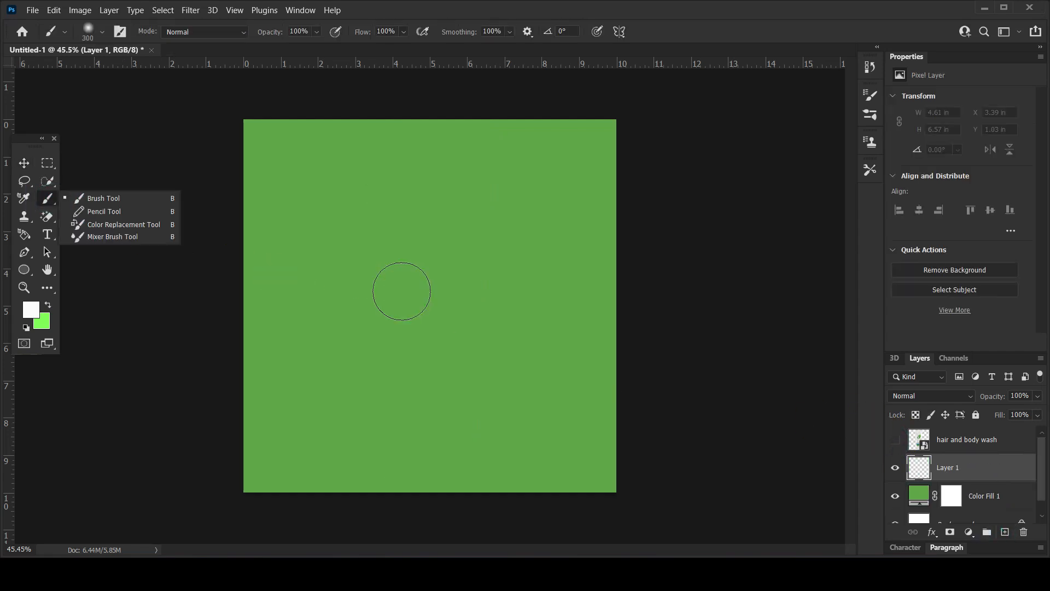
left_click(419, 295)
Stretch the white spot into a wide glow of about 16.2 × 9.07 in around the middle of the canvas.
left_click(24, 162)
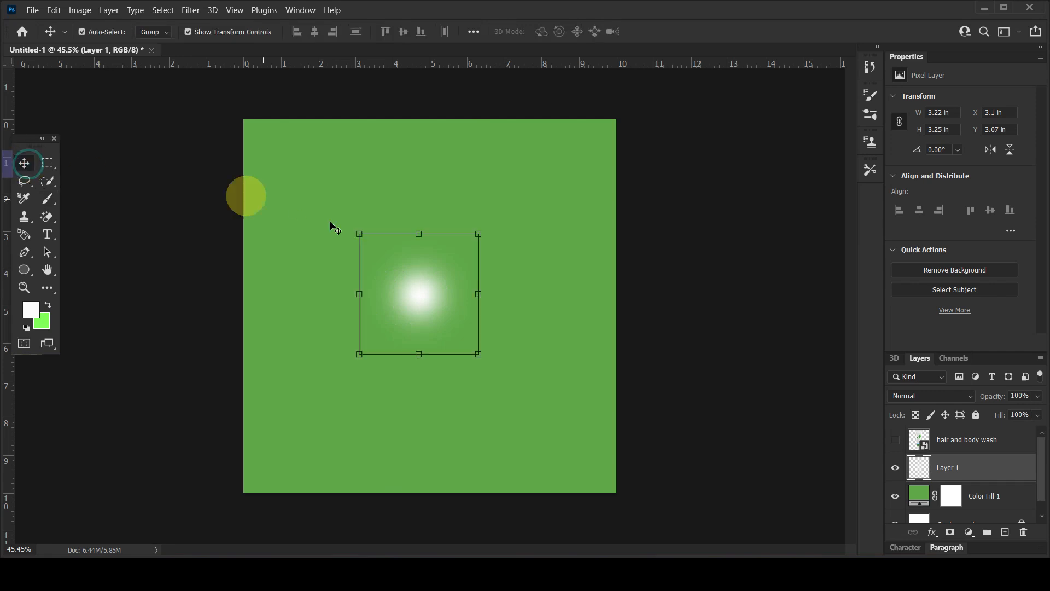
left_click_drag(532, 294, 651, 295)
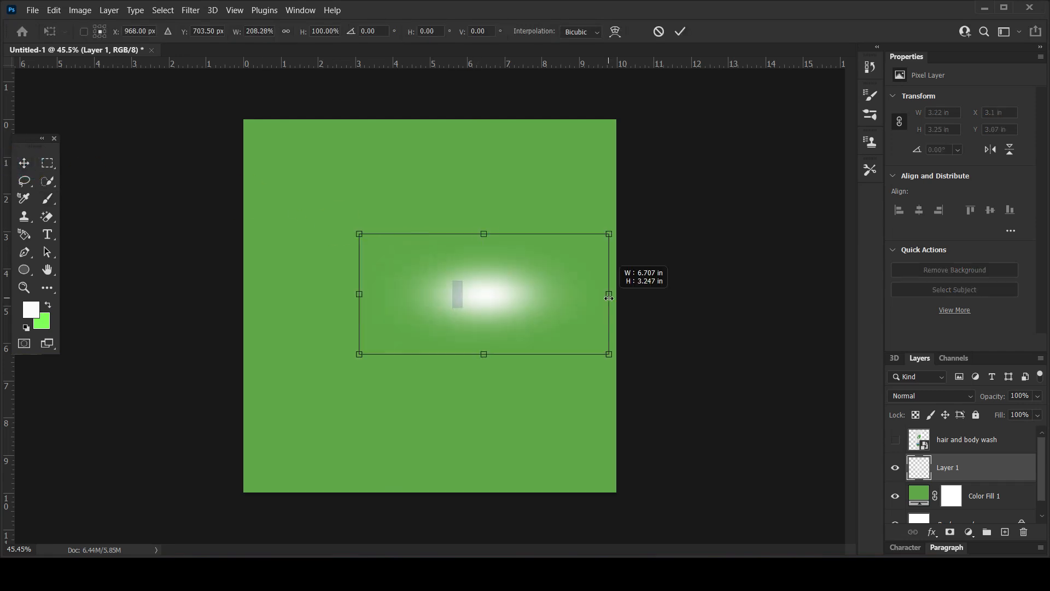
left_click_drag(357, 293, 145, 293)
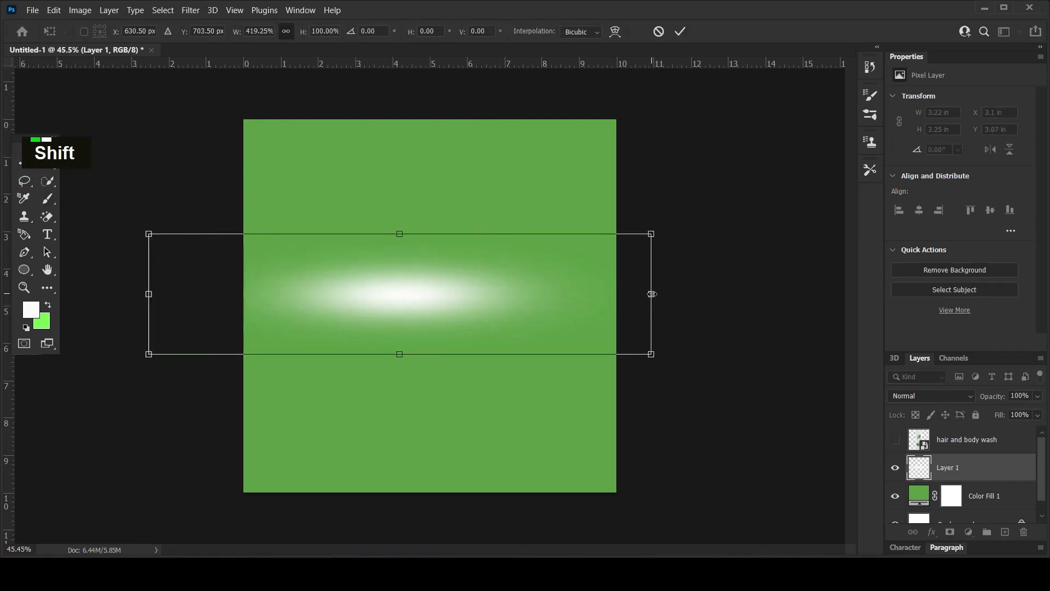
left_click_drag(652, 294, 751, 294)
left_click_drag(467, 234, 432, 103)
left_click_drag(460, 354, 455, 438)
left_click_drag(467, 279, 460, 309)
key("Return")
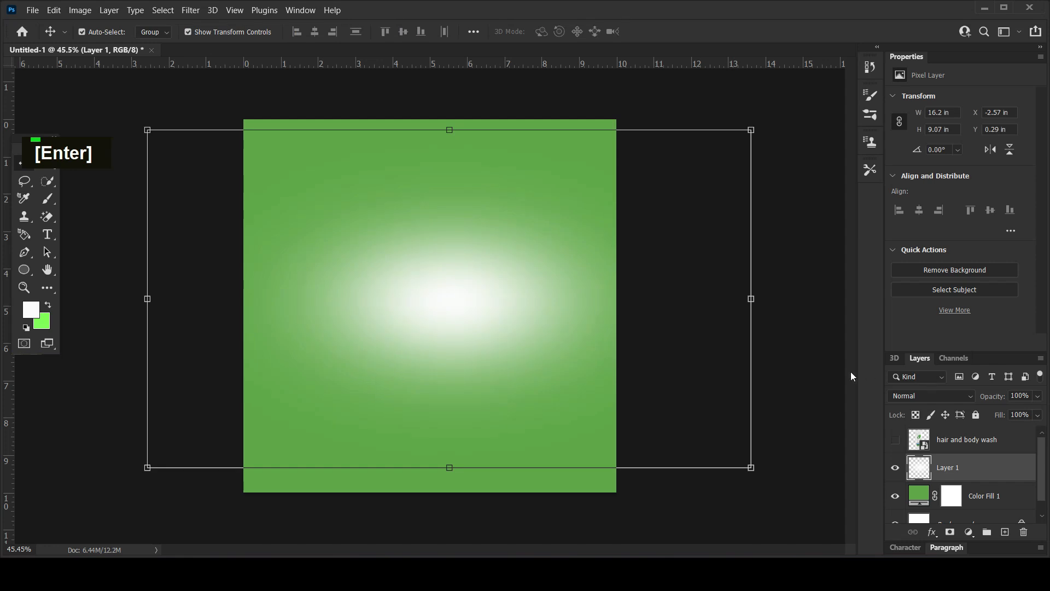
left_click(821, 377)
Place the girl image from the open image folder onto the canvas.
mouse_move(235, 574)
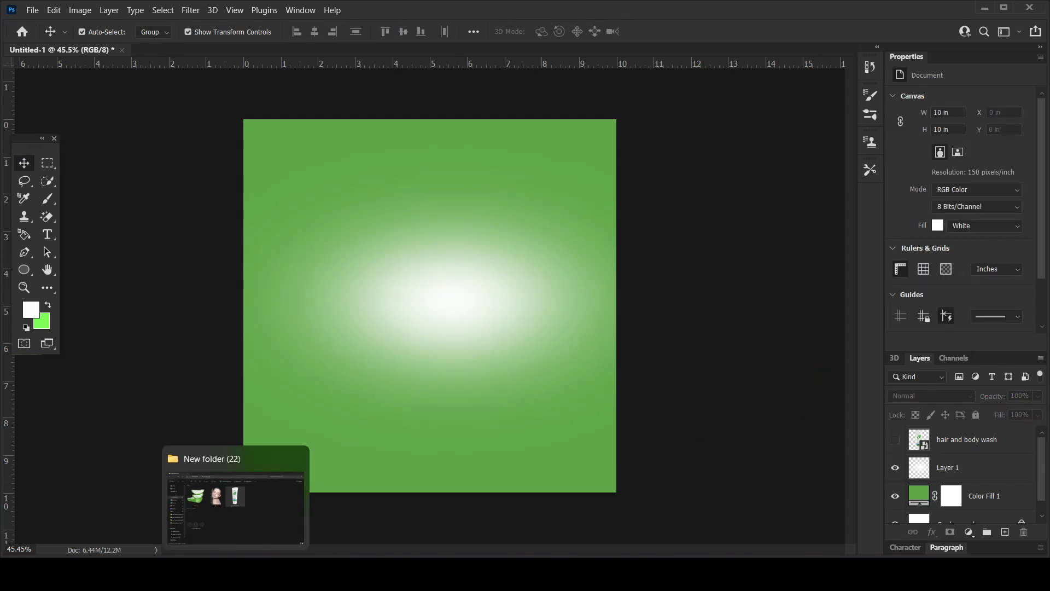
left_click(235, 498)
left_click(350, 252)
left_click_drag(361, 230, 391, 552)
left_click_drag(432, 334, 429, 337)
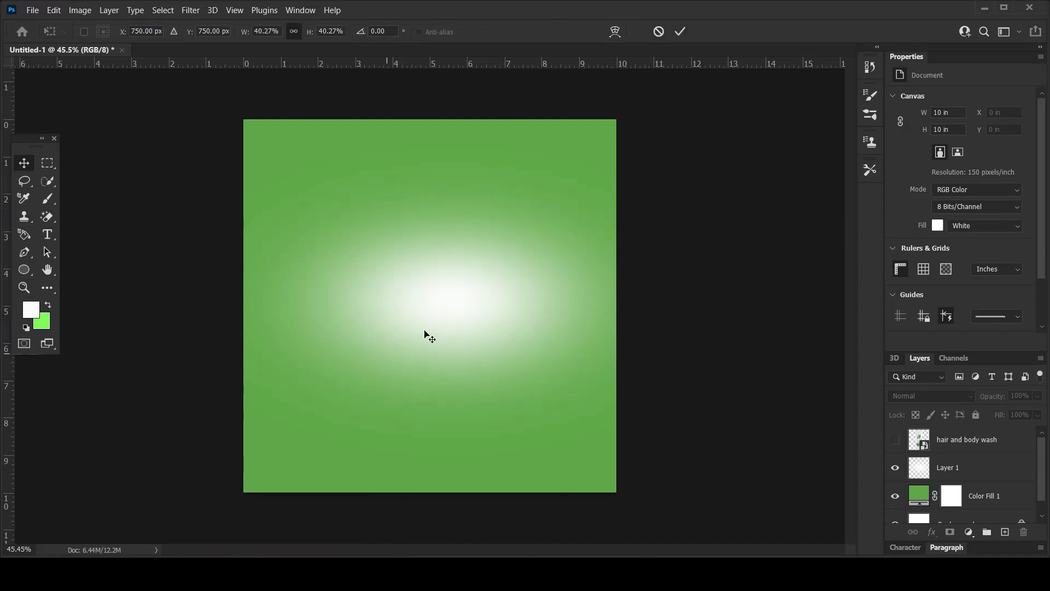
Flip the girl image horizontally, move it to the canvas's left side and enlarge it to about 7.53 × 10.28 in.
right_click(498, 288)
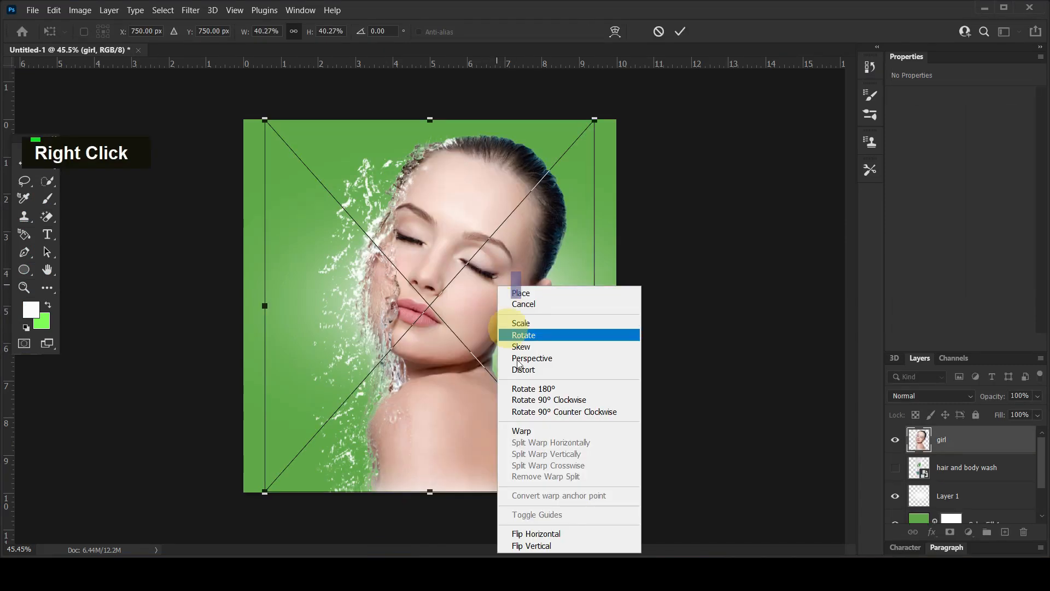
left_click(563, 531)
left_click_drag(426, 297, 304, 298)
left_click_drag(482, 497, 502, 521)
left_click_drag(363, 439, 355, 439)
left_click_drag(329, 373, 336, 372)
key("Return")
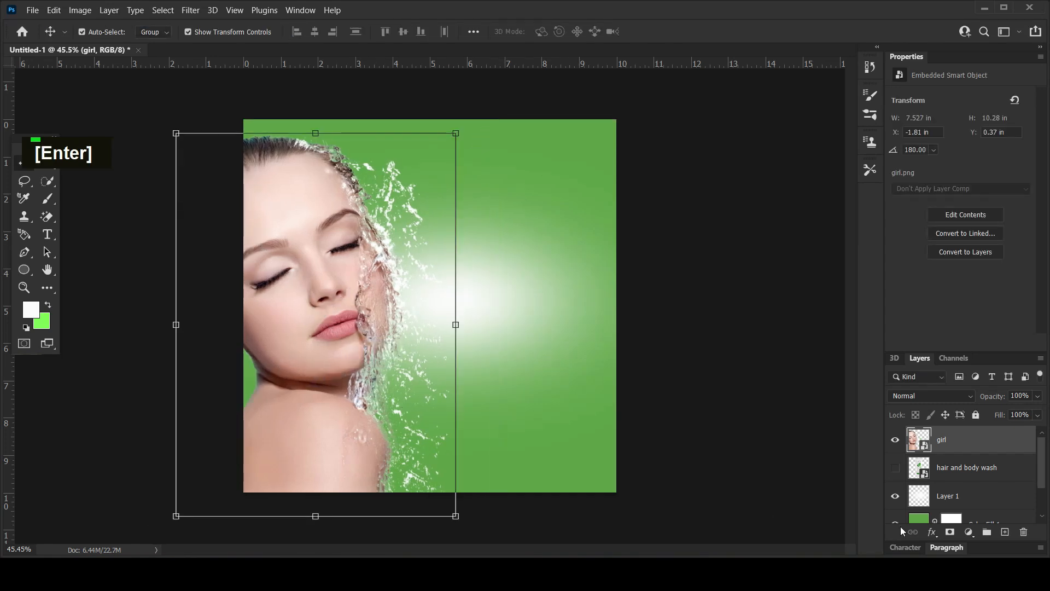
Add a Color Balance adjustment clipped to the girl layer and shift its midtone color balance.
left_click(968, 531)
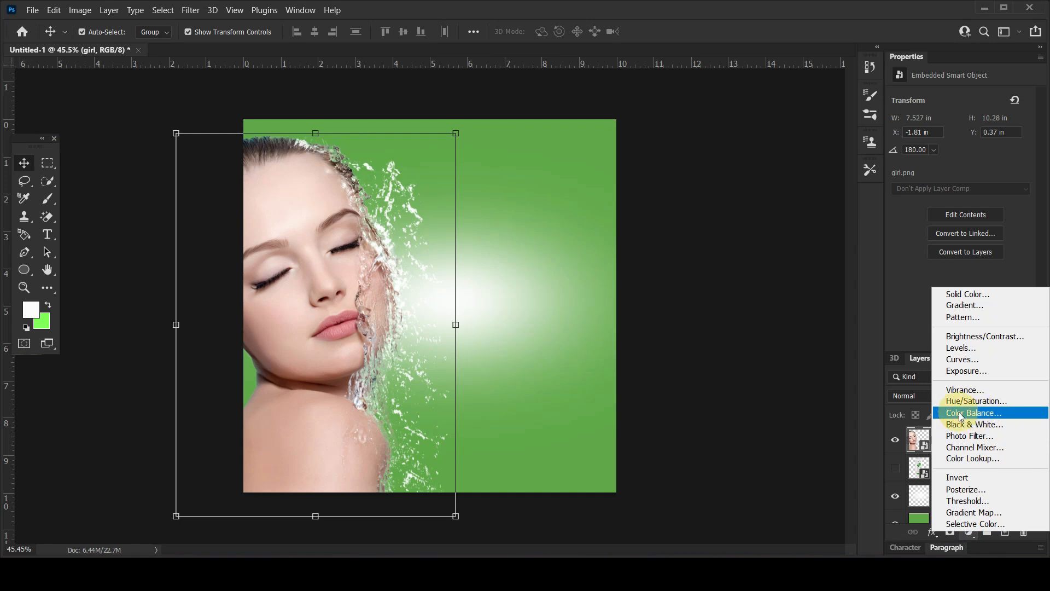
left_click(960, 412)
left_click(943, 342)
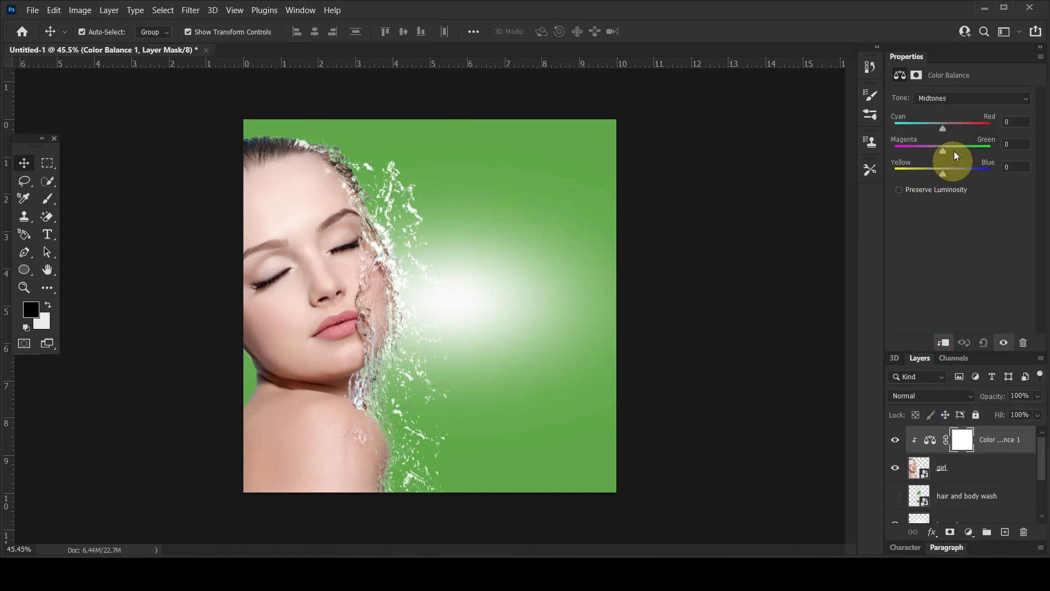
left_click_drag(942, 150, 936, 173)
Add a Brightness/Contrast adjustment directly above the girl layer and adjust its brightness and contrast.
left_click(926, 468)
left_click(968, 532)
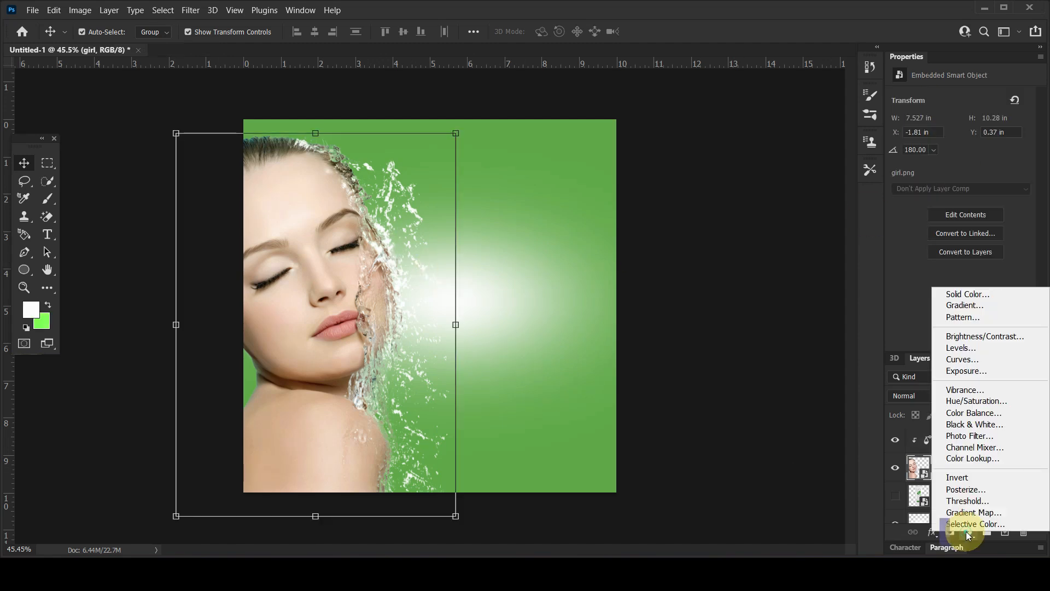
left_click(961, 341)
left_click(961, 136)
left_click_drag(961, 136, 952, 167)
Group the girl layer with its two adjustment layers and name the group girl.
left_click(977, 441)
double_click(983, 496, "shift")
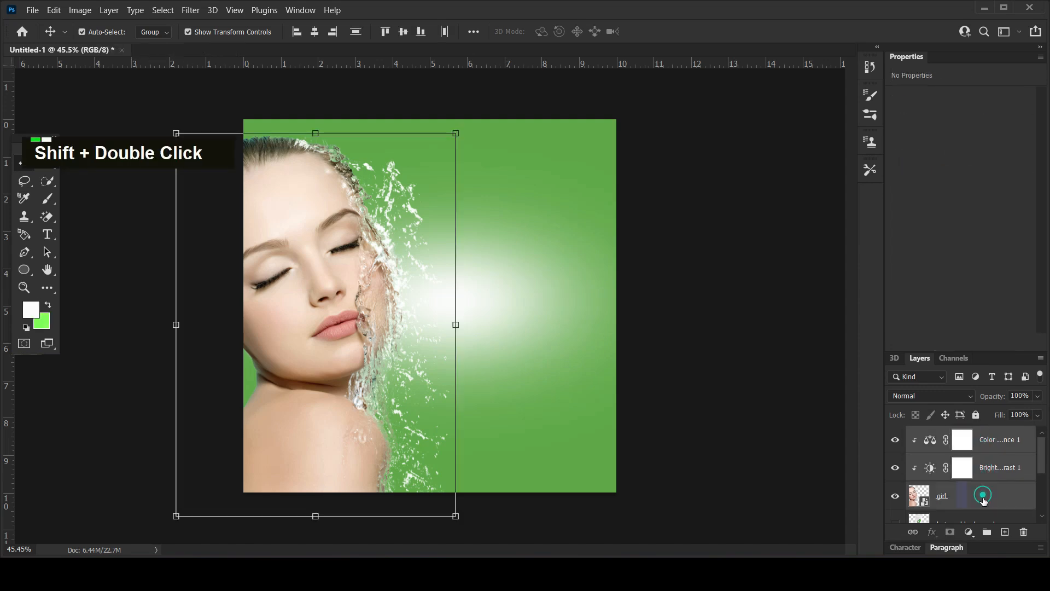
key("ctrl+g")
double_click(940, 434)
type("girl")
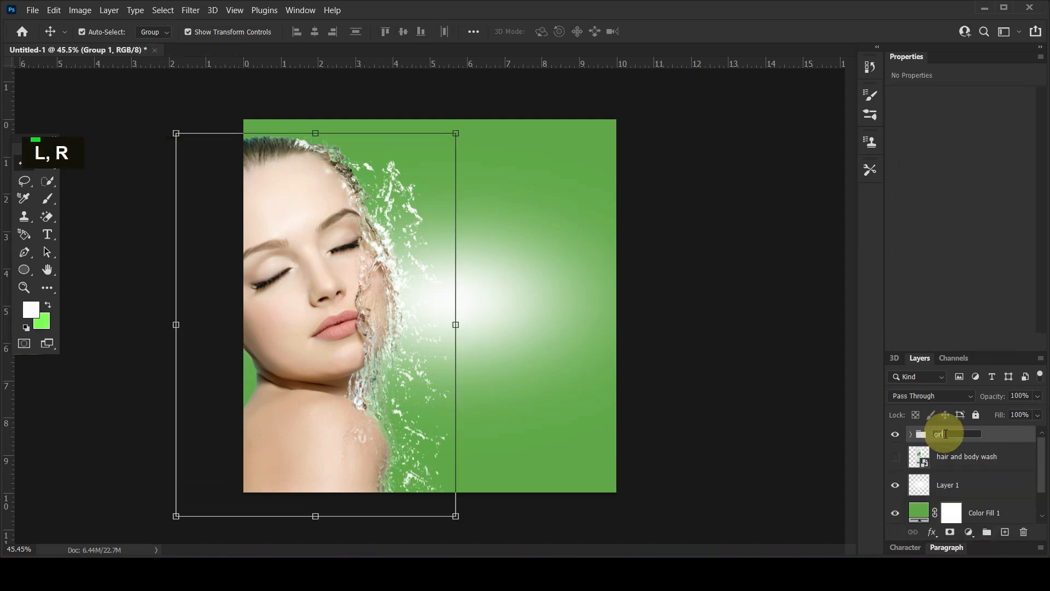
key("Return")
Group the white glow and green color fill layers and name the group background.
left_click(954, 465)
left_click(956, 484)
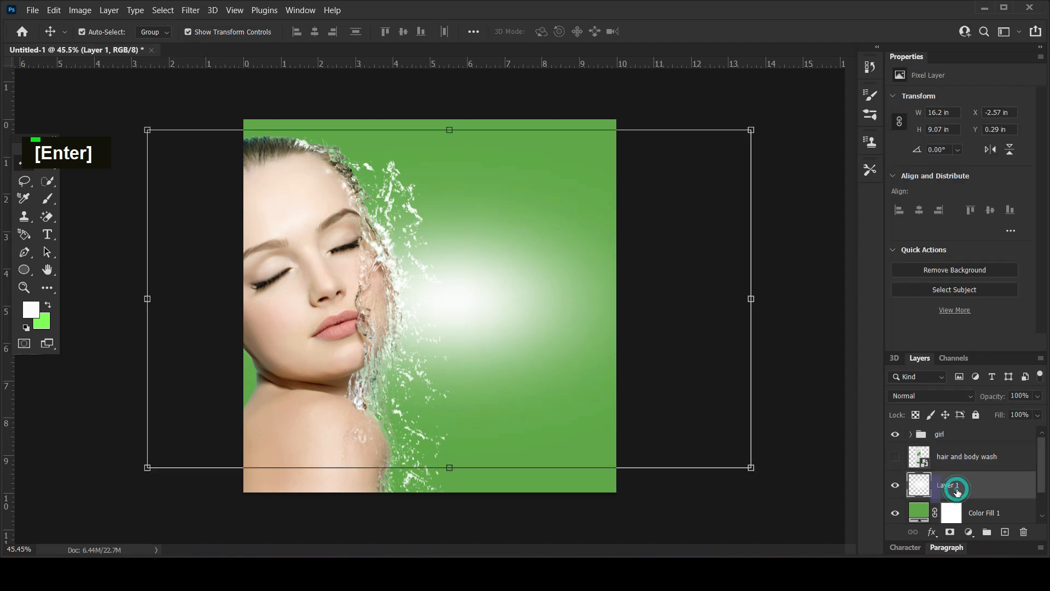
scroll(984, 492, "down", 1)
left_click(981, 496, "ctrl")
key("ctrl+g")
double_click(963, 481)
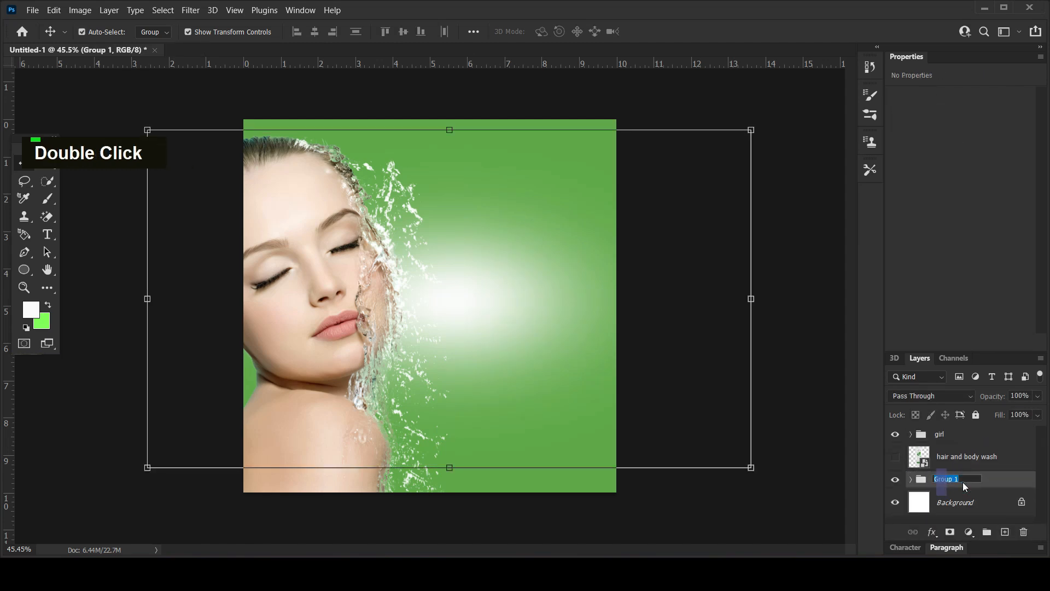
type("background")
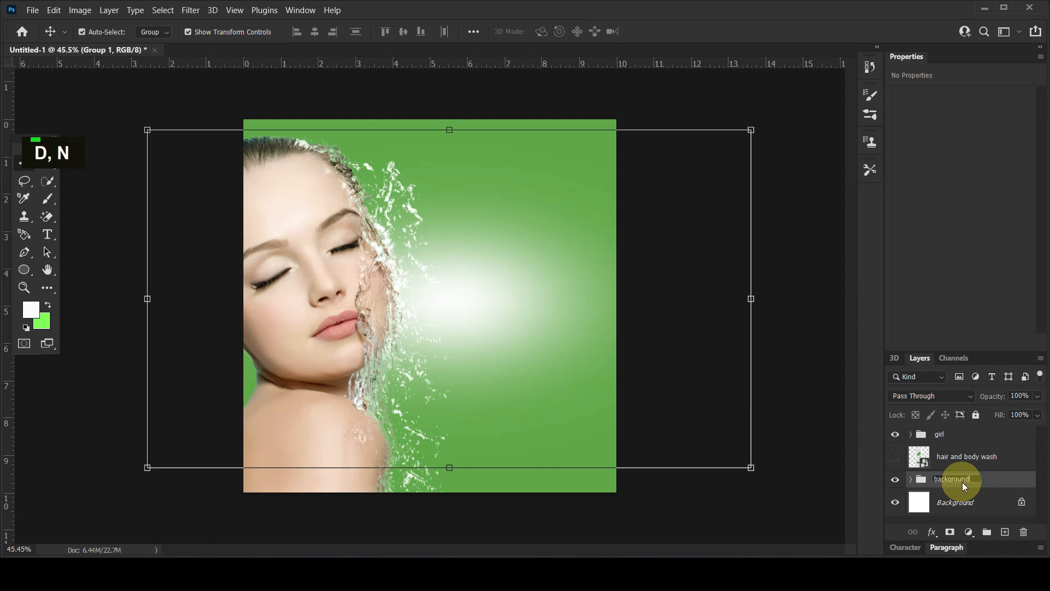
key("Return")
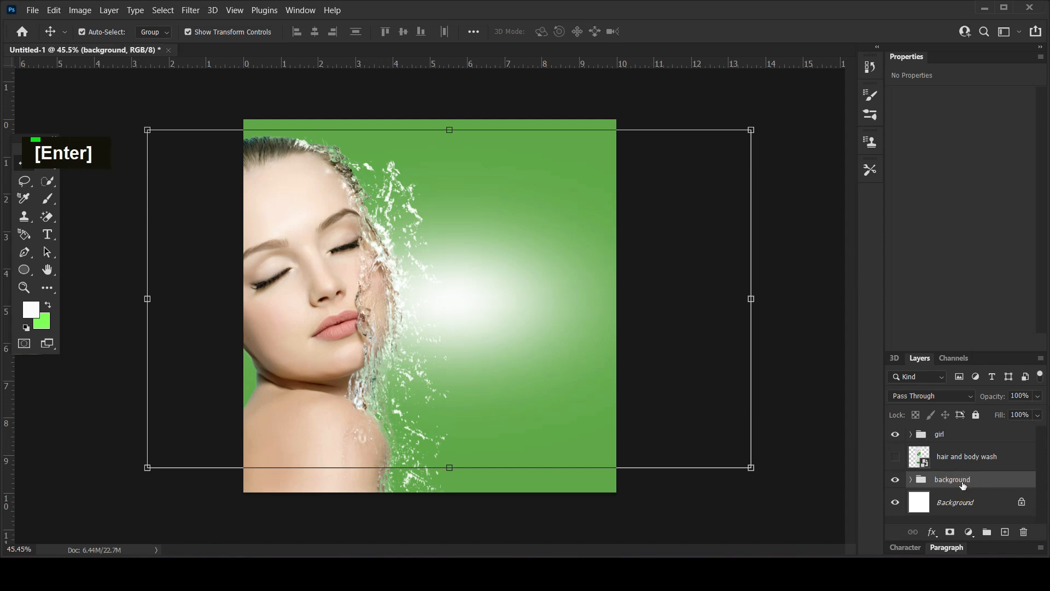
Add a layer mask to the girl image layer inside the girl group.
left_click(804, 227)
left_click(377, 298)
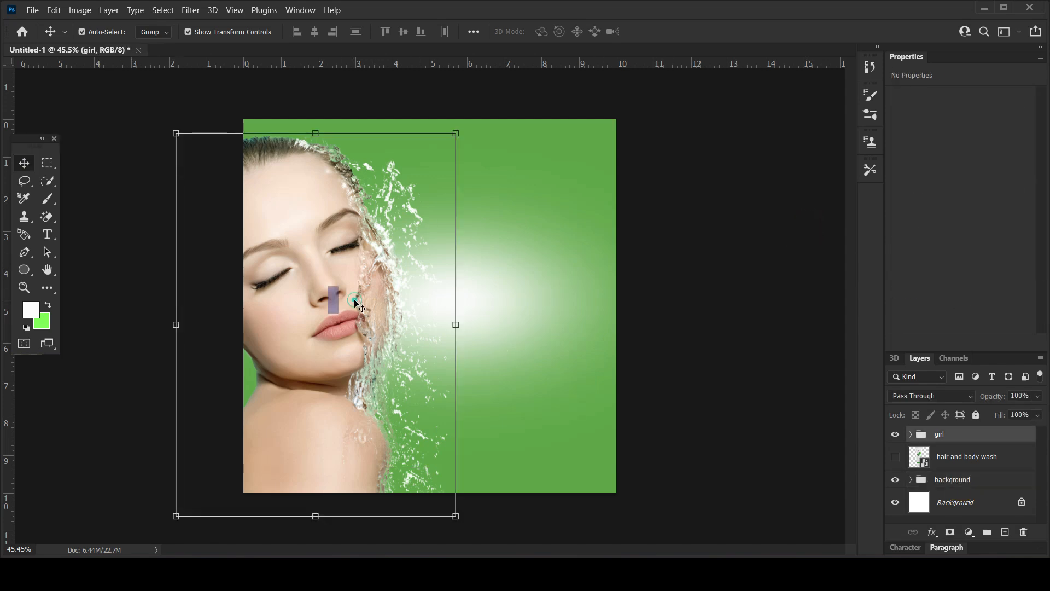
left_click(911, 438)
left_click(976, 513)
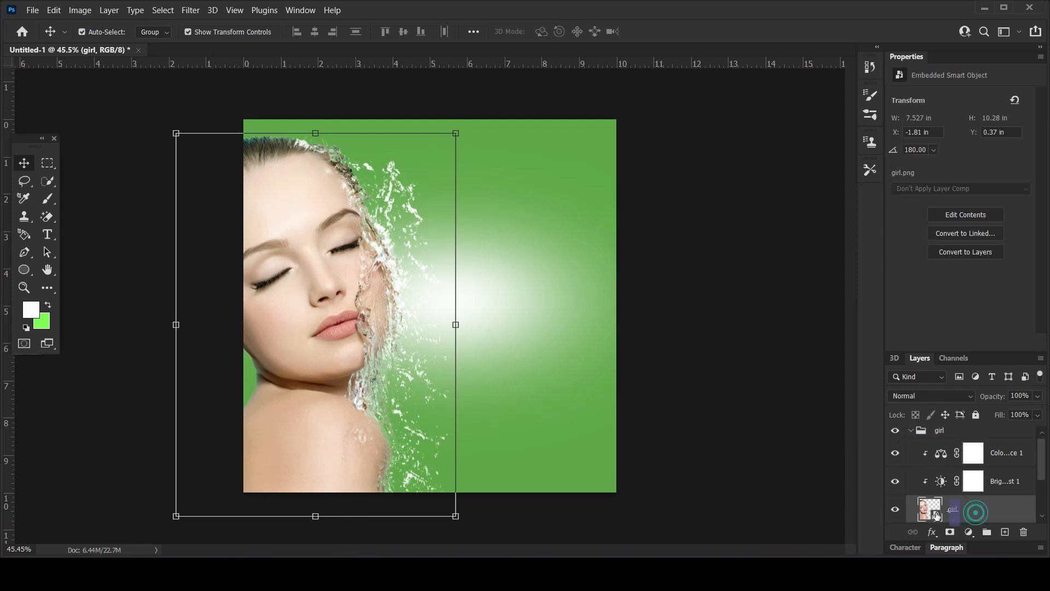
left_click(950, 532)
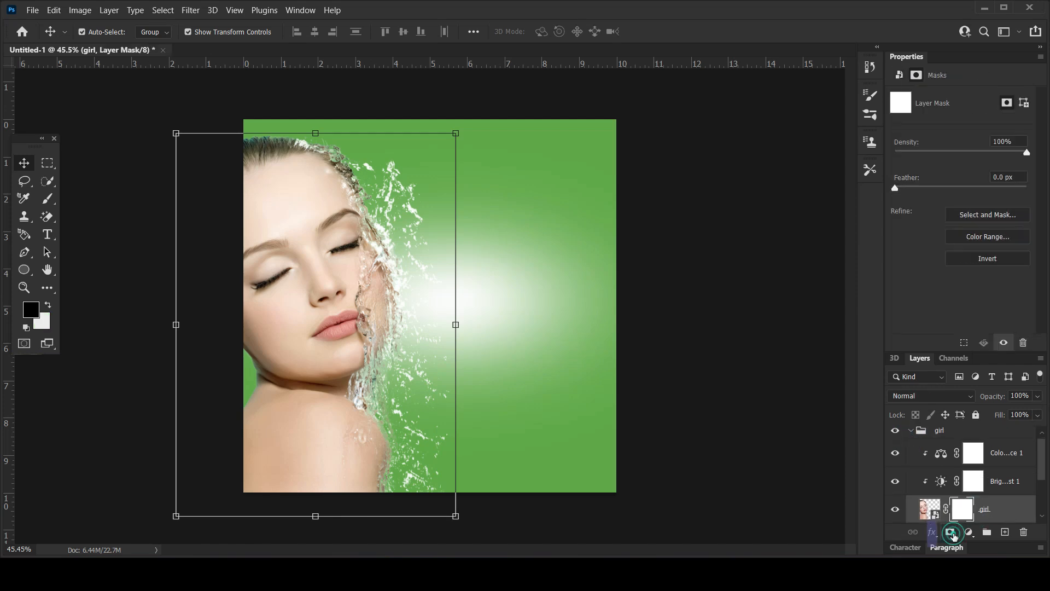
Paint black on the girl's layer mask with a soft 300 px brush to hide the outer water splashes beside the forehead and cheek.
left_click(47, 199)
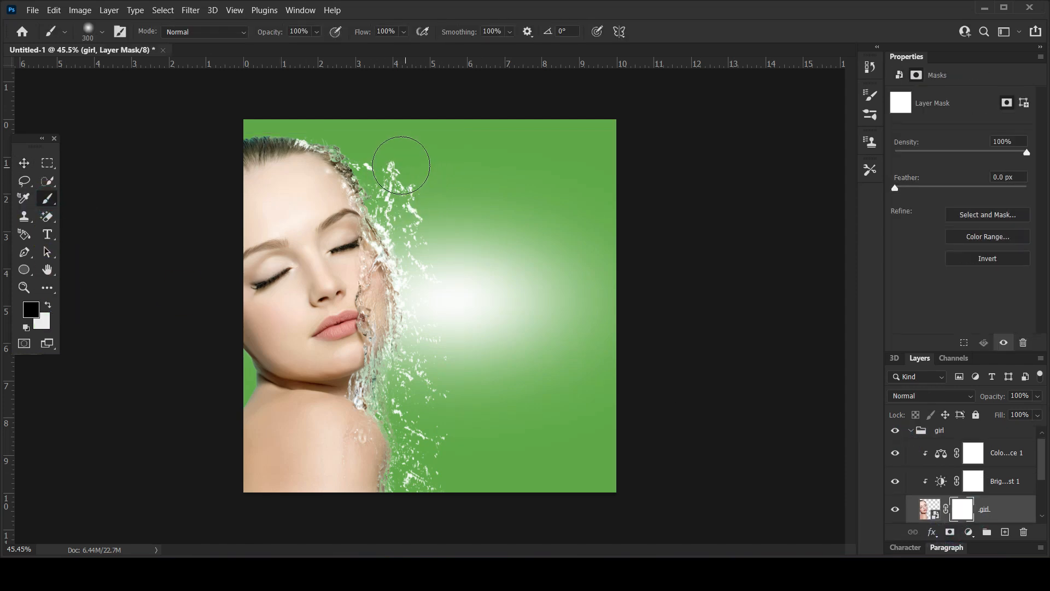
left_click(404, 177)
left_click(417, 210)
left_click(425, 210)
left_click(422, 202)
left_click(395, 164)
left_click(386, 154)
left_click(384, 149)
left_click(381, 151)
left_click(378, 153)
left_click(375, 152)
left_click(360, 126)
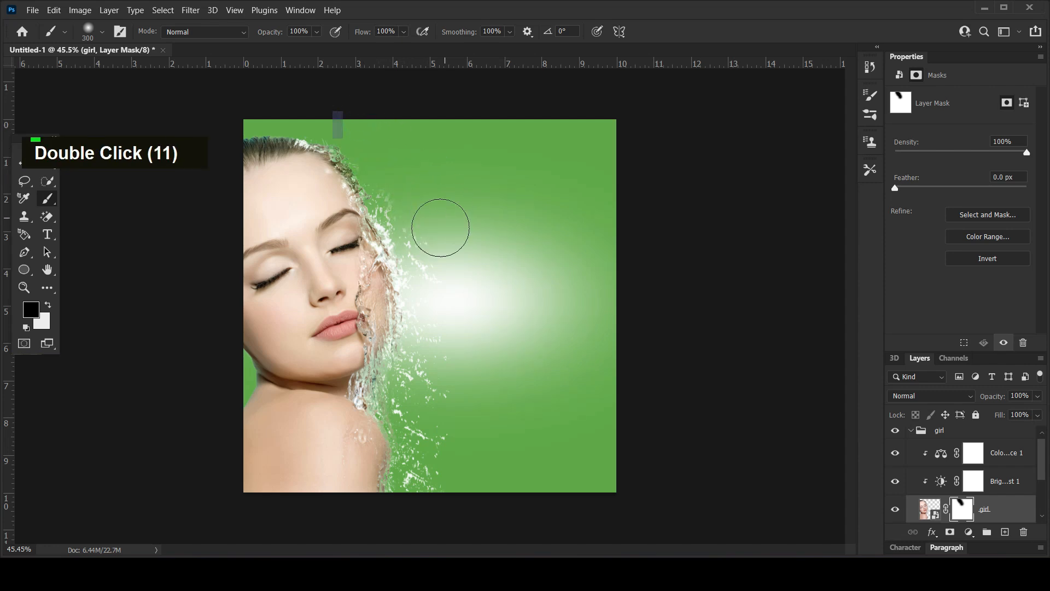
left_click(449, 262)
left_click(443, 259)
left_click(431, 237)
left_click(438, 268)
left_click(445, 291)
left_click(444, 287)
left_click(441, 262)
left_click(395, 189)
left_click(447, 241)
left_click(439, 241)
left_click(442, 251)
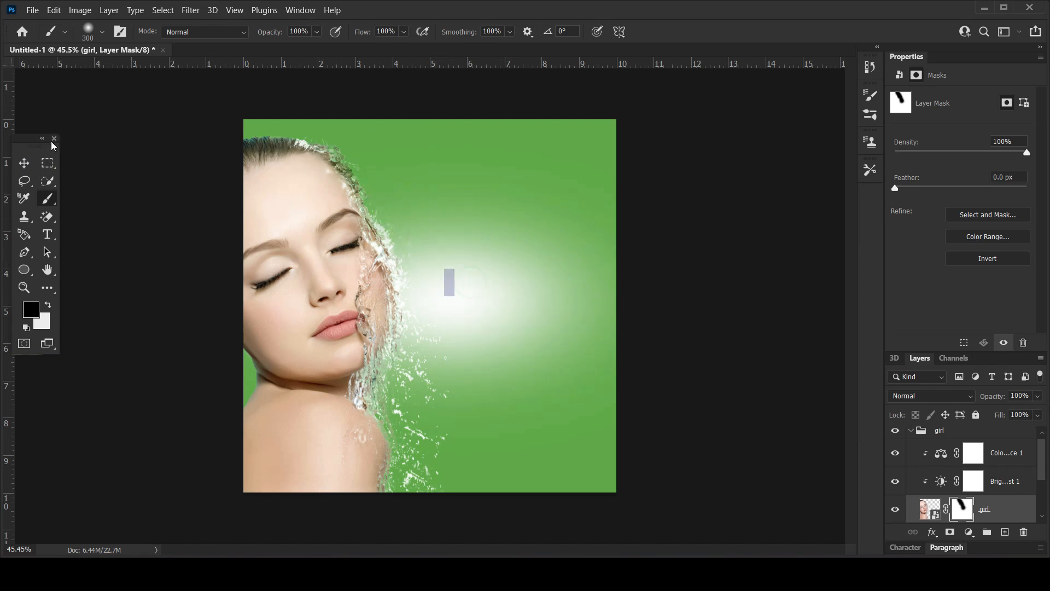
Shift the girl group slightly to the left on the canvas and deselect it.
left_click(24, 163)
left_click(705, 246)
left_click_drag(338, 300, 329, 297)
left_click(683, 262)
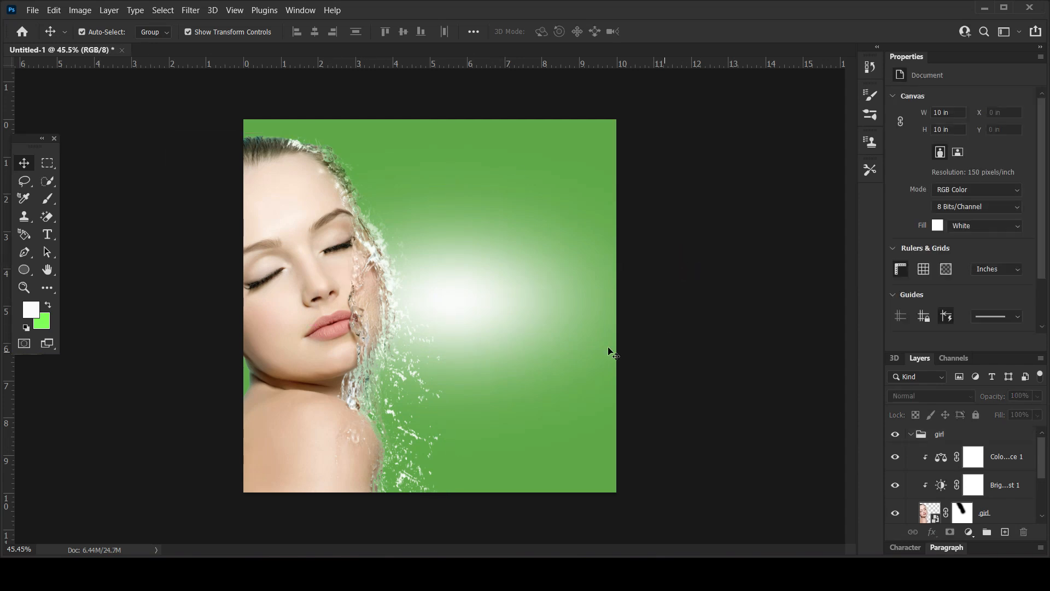
Show the hair and body wash layer, place it above the collapsed girl group and move the tube right of the face.
left_click(910, 434)
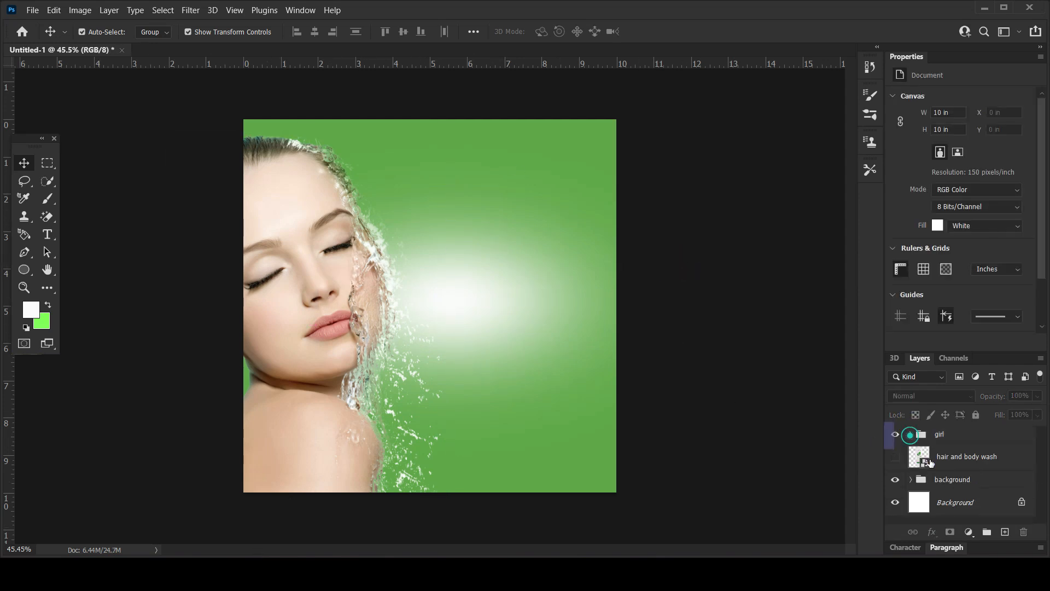
left_click(895, 463)
left_click_drag(952, 462, 954, 428)
left_click_drag(387, 324, 454, 325)
Scale the tube down to about 2.25 × 6.14 in and position it over the white glow beside the girl.
key("ctrl+t")
left_click_drag(562, 124, 548, 188)
left_click_drag(514, 293, 520, 322)
left_click_drag(551, 210, 549, 217)
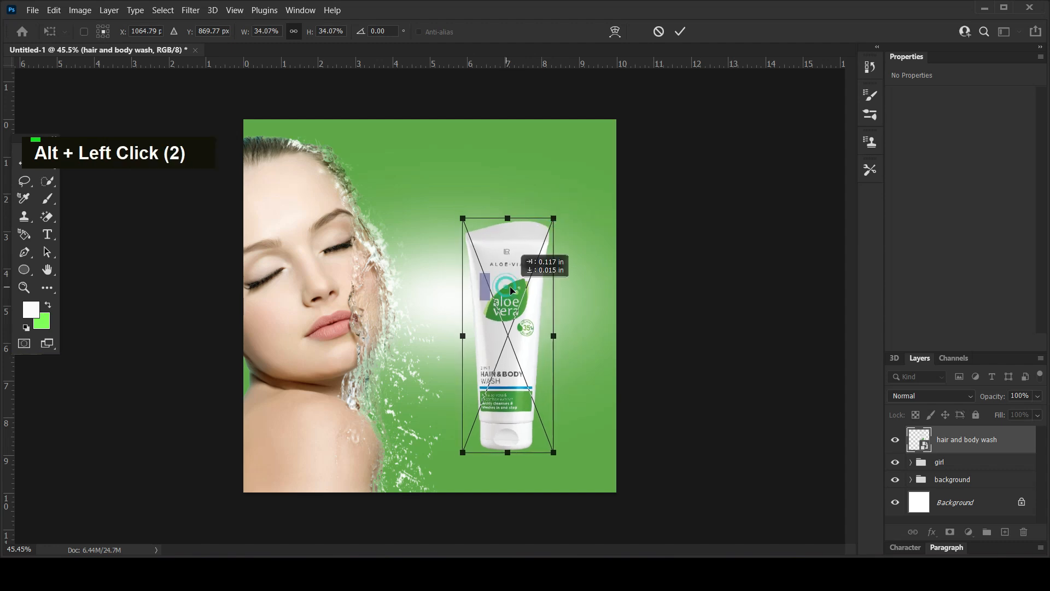
left_click_drag(509, 286, 501, 287)
key("Return")
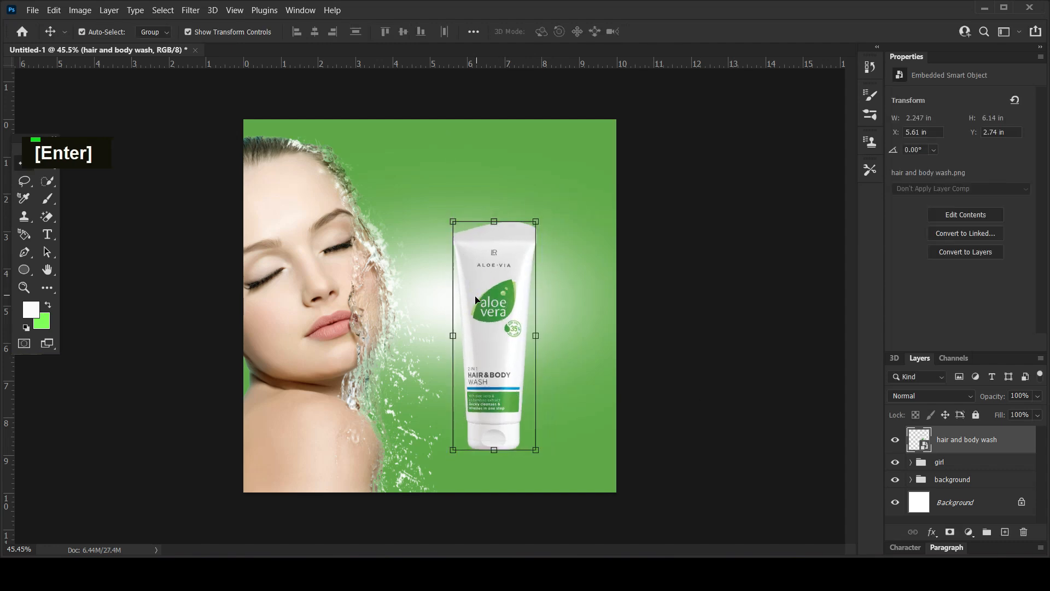
left_click(678, 302)
left_click(515, 335)
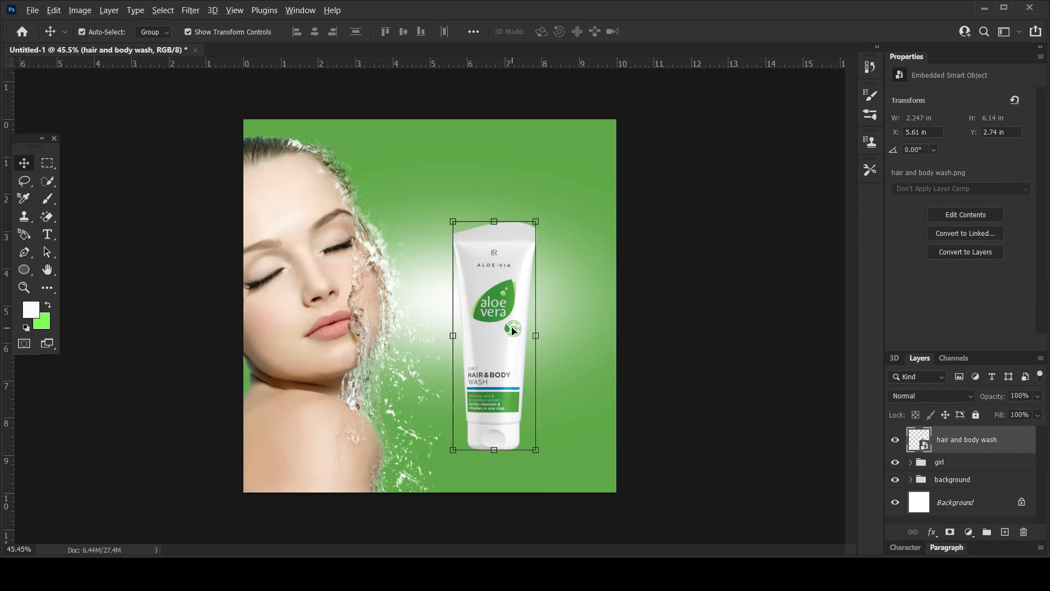
Add a Brightness/Contrast adjustment clipped to the hair and body wash layer and set its brightness to 6.
scroll(513, 350, "up", 2, "alt")
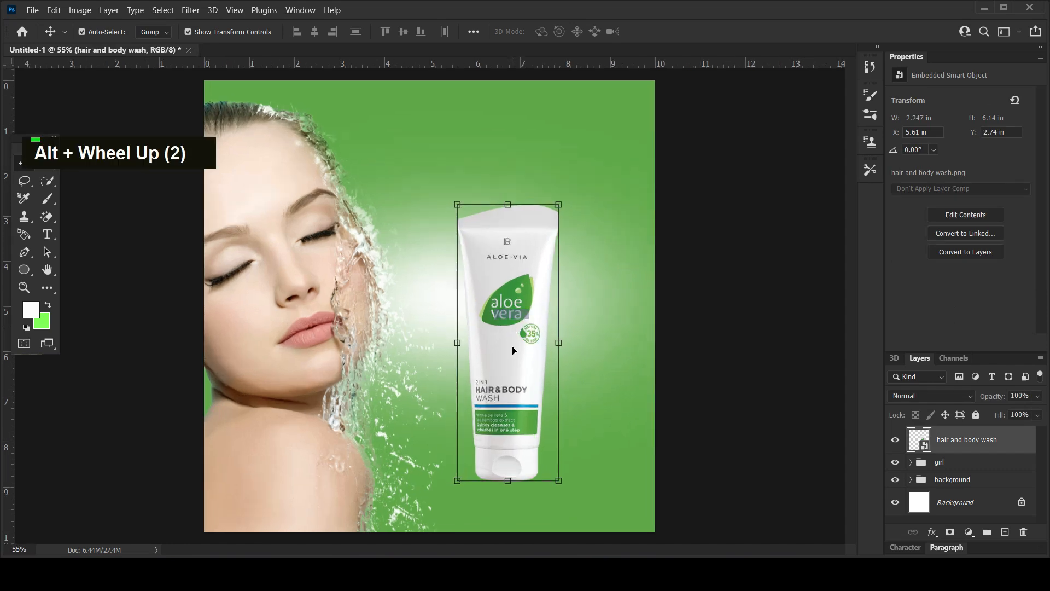
left_click(969, 533)
left_click(963, 335)
left_click(942, 343)
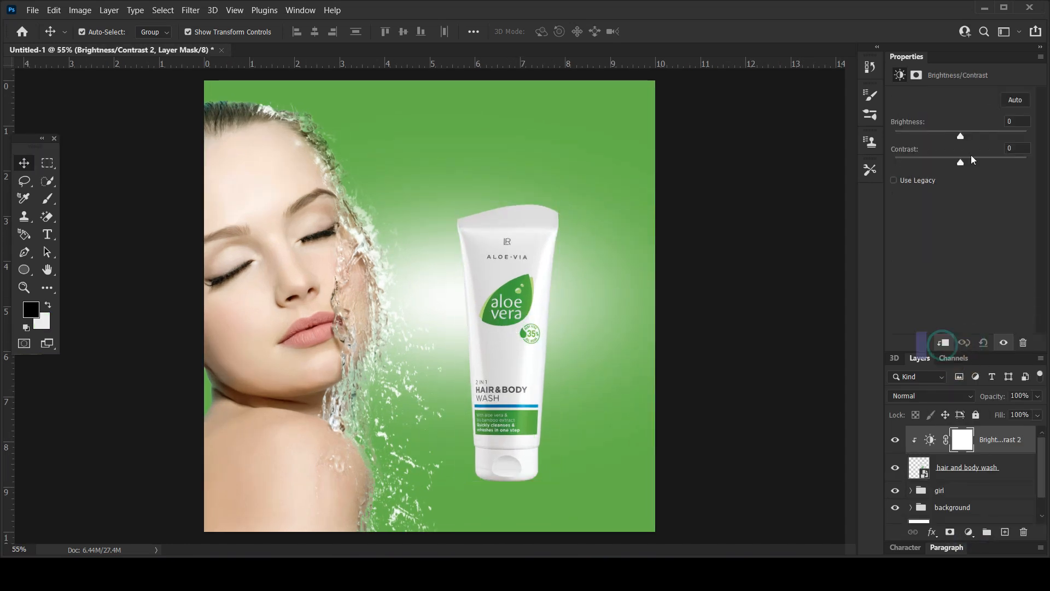
mouse_move(961, 138)
left_mouse_down()
mouse_move(973, 140)
mouse_move(963, 137)
left_mouse_up()
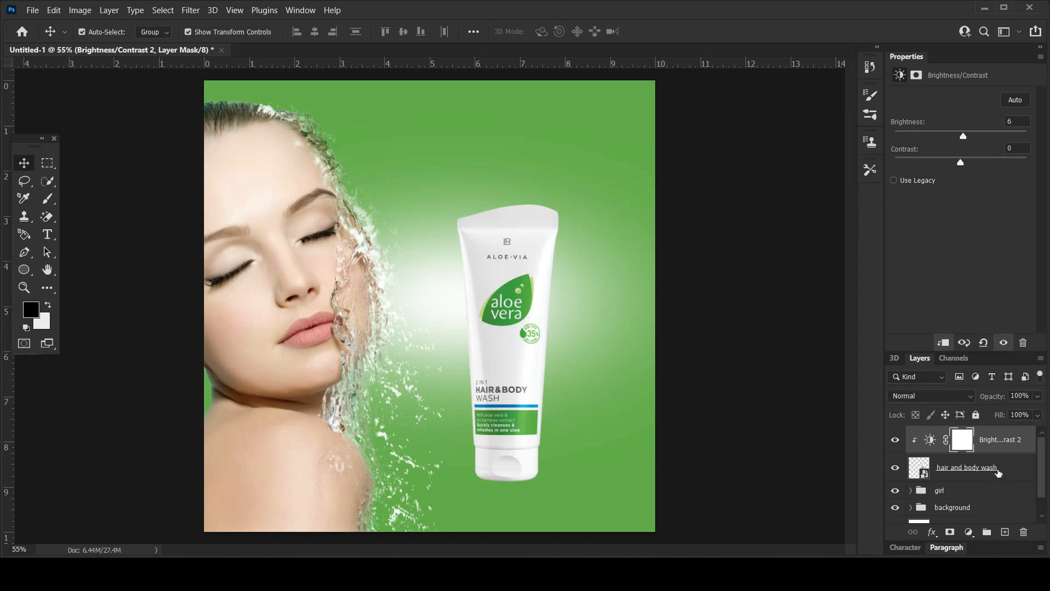
Group the tube layer with its Brightness/Contrast adjustment and name the group "hair and body wash".
left_click(998, 472)
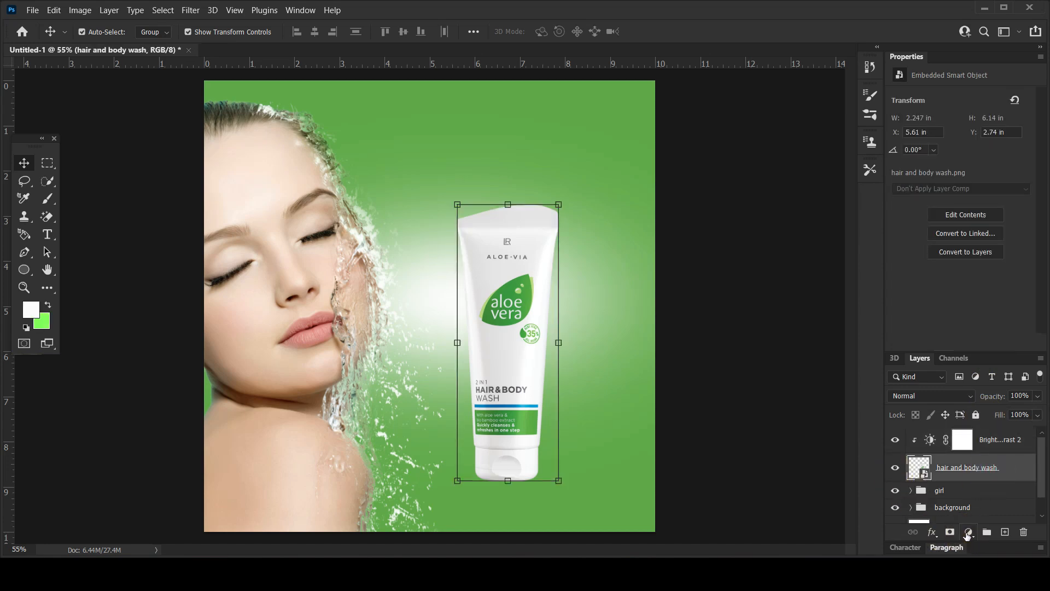
left_click(985, 461, "ctrl")
left_click_drag(989, 447, 987, 533)
double_click(942, 434)
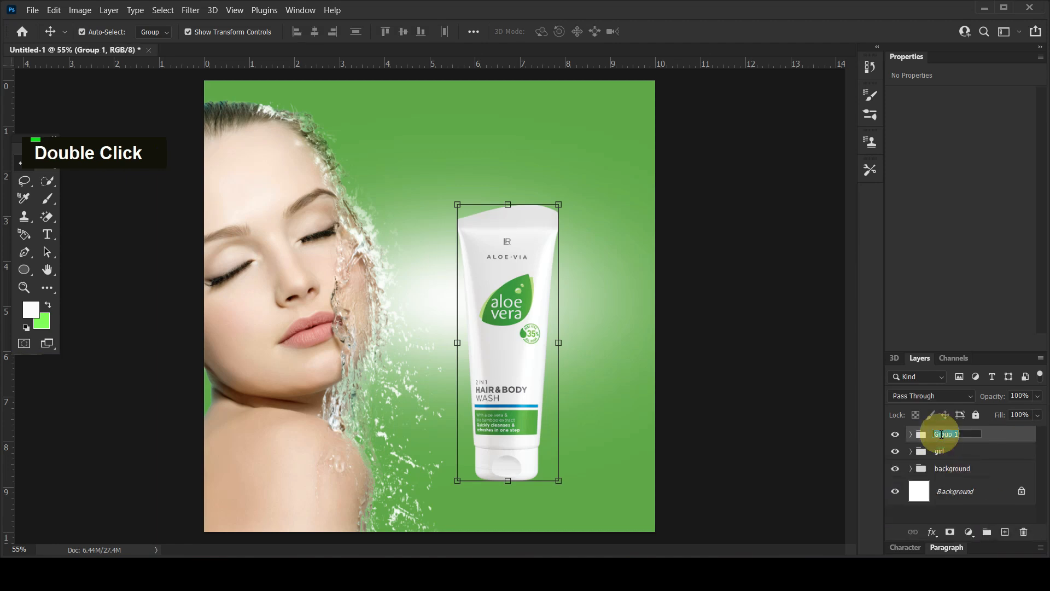
type("hair and")
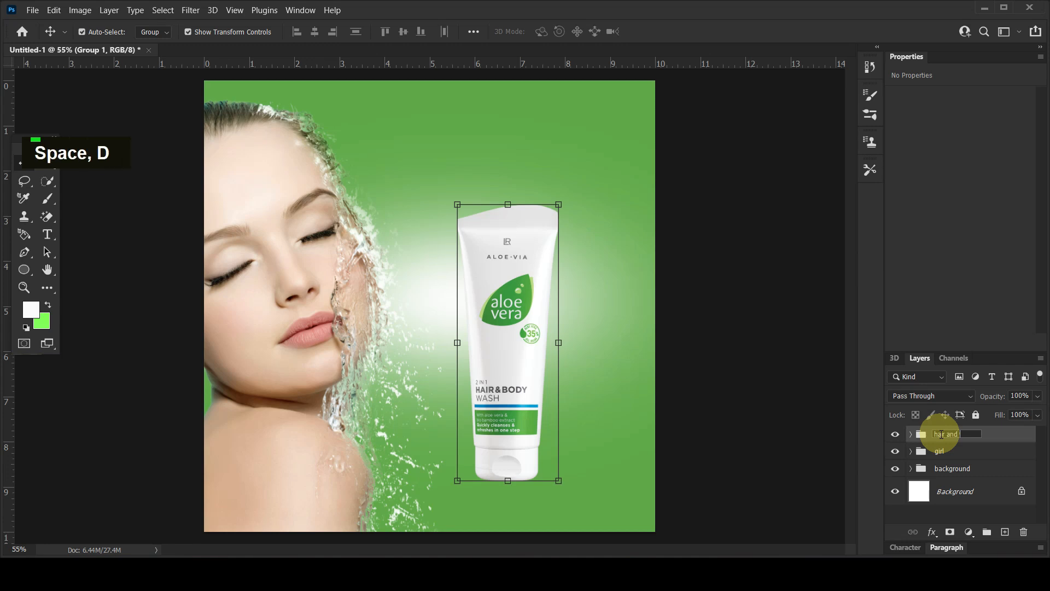
type(" body wash")
key("Return")
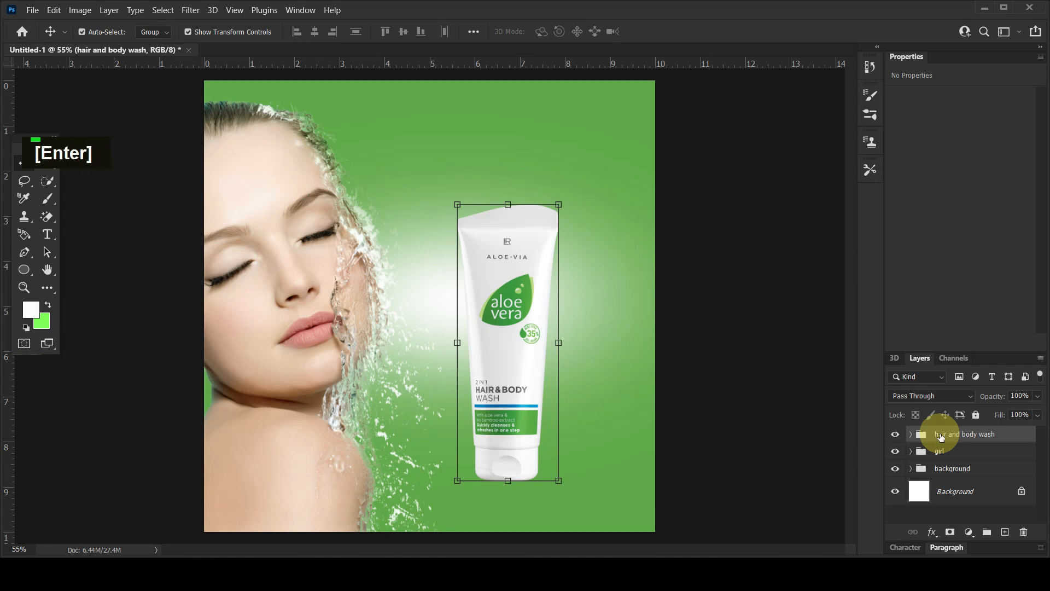
Move the hair and body wash group slightly upward on the canvas and deselect it.
left_click(755, 381)
left_click(515, 378)
left_click_drag(516, 379, 516, 372)
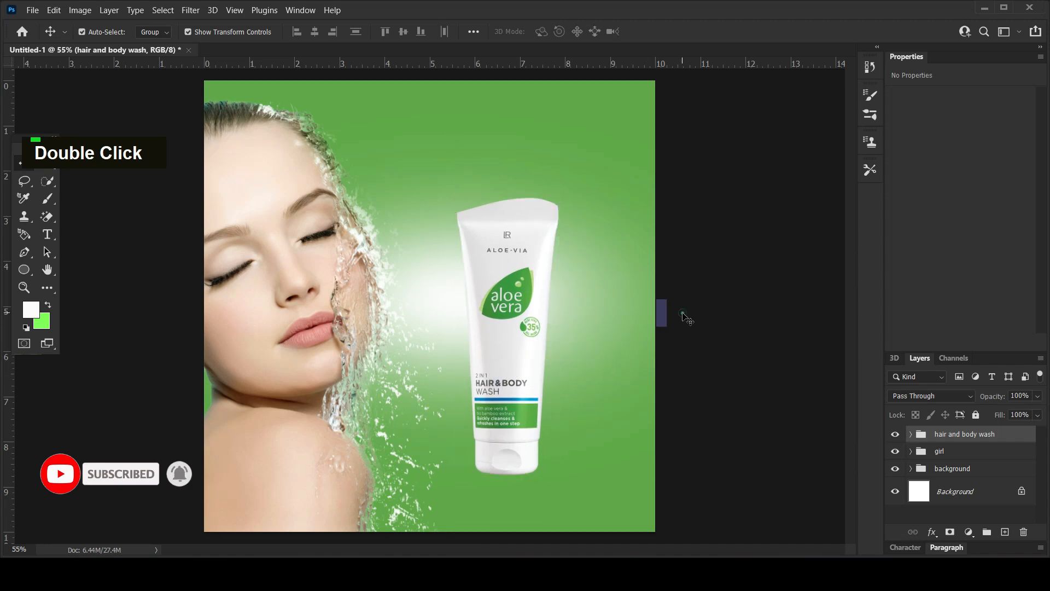
left_click(687, 318)
Place the aloevera image from the image folder above the girl group and scale it to about 27.81% beside the tube's lower half.
left_click(943, 455)
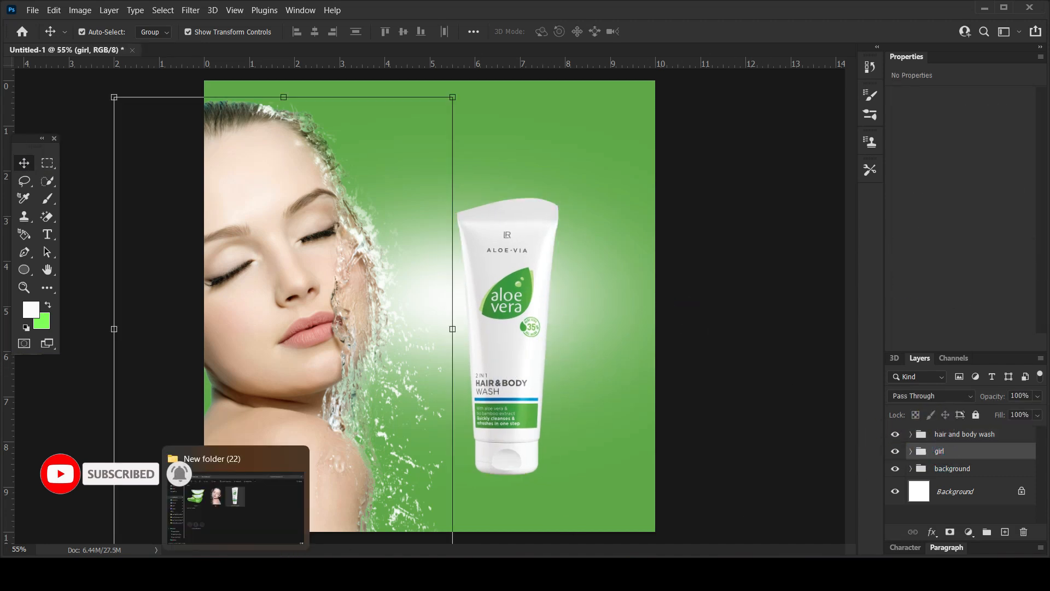
left_click(253, 573)
left_click(249, 237)
left_click_drag(241, 209, 519, 412)
left_click_drag(207, 85, 546, 422)
left_click_drag(598, 480, 570, 406)
left_click_drag(621, 348, 642, 329)
left_click_drag(610, 393, 603, 392)
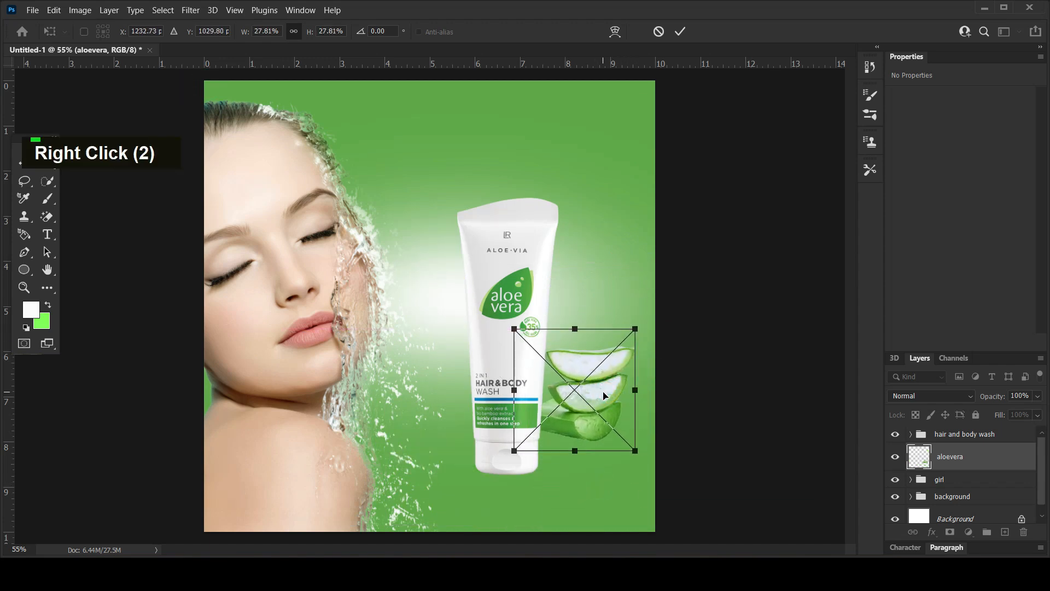
Flip the aloe vera slices horizontally and arrange them with the tube so they show from behind its lower right edge.
right_click(603, 395)
left_click(623, 368)
left_click_drag(571, 400, 567, 428)
key("Return")
left_click(520, 392, "shift")
left_click(737, 312)
Scale the background group up to about 118.40% and shift it so the white glow sits behind the tube.
left_click(585, 286)
left_click_drag(817, 501, 886, 539)
left_click_drag(603, 319, 625, 345)
left_click(474, 82, "shift")
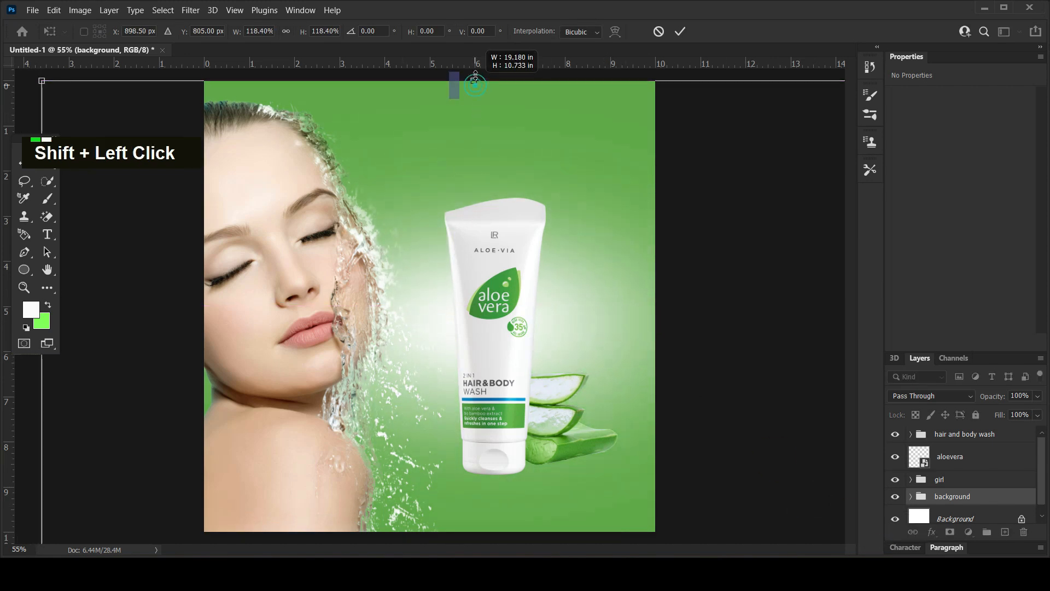
key("Return")
left_click(173, 280)
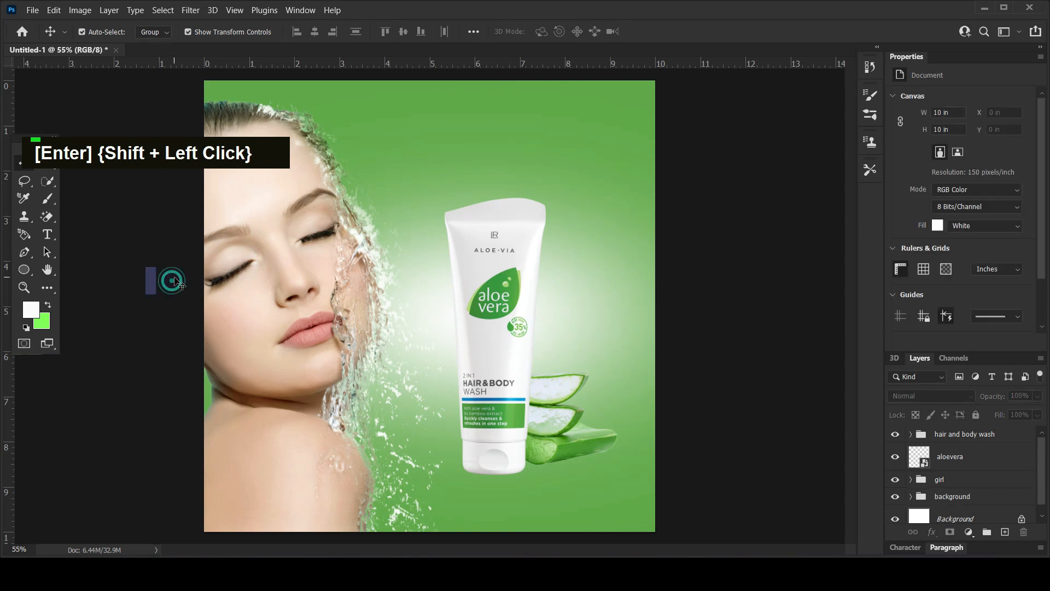
Move the aloe vera slices down to about Y 6.5 in so they sit near the tube's base.
left_click(552, 437)
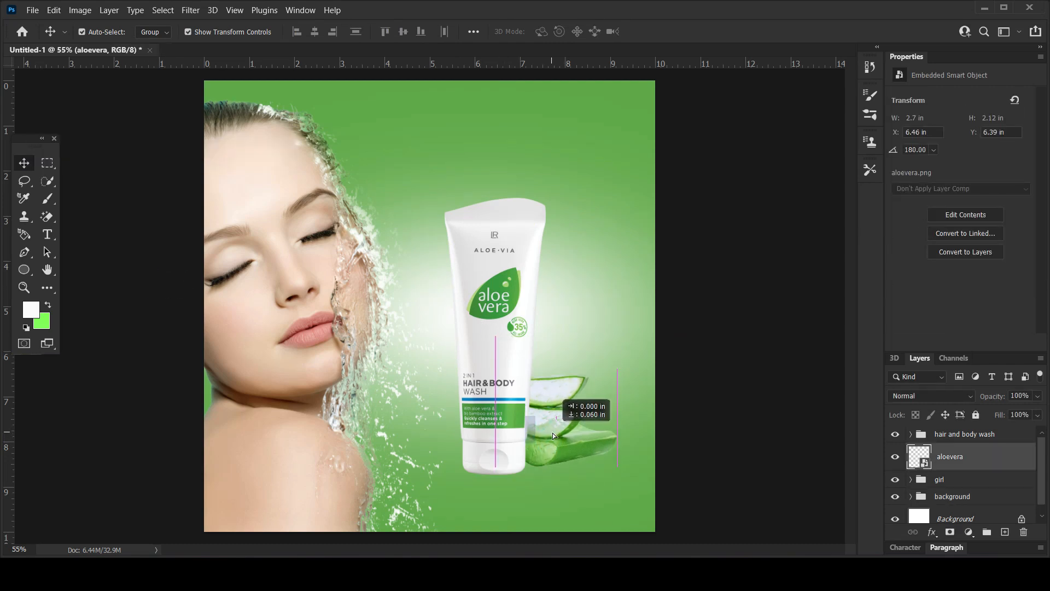
key("Down")
key("Down")
key("Down")
key("Down")
key("Down")
key("Down")
key("Down")
key("Down")
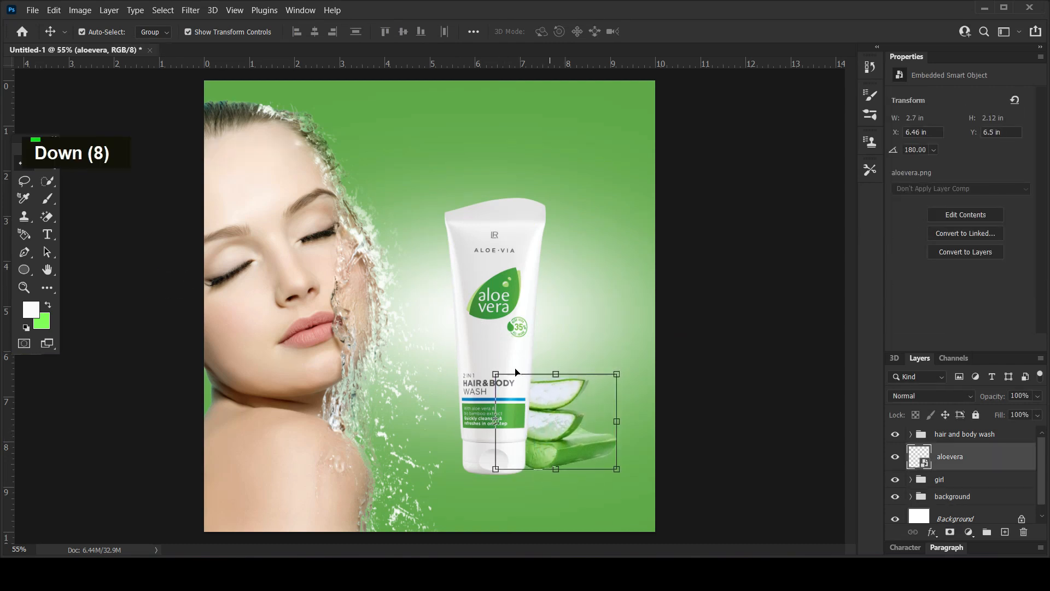
Scale the tube and aloe vera up together, making the tube about 2.45 × 6.68 in, and shift them slightly left.
left_click(478, 300, "shift")
left_click_drag(617, 197, 622, 179)
left_click_drag(496, 281, 488, 280)
mouse_move(617, 188)
left_mouse_down()
mouse_move(616, 169)
mouse_move(624, 174)
left_mouse_up()
key("Return")
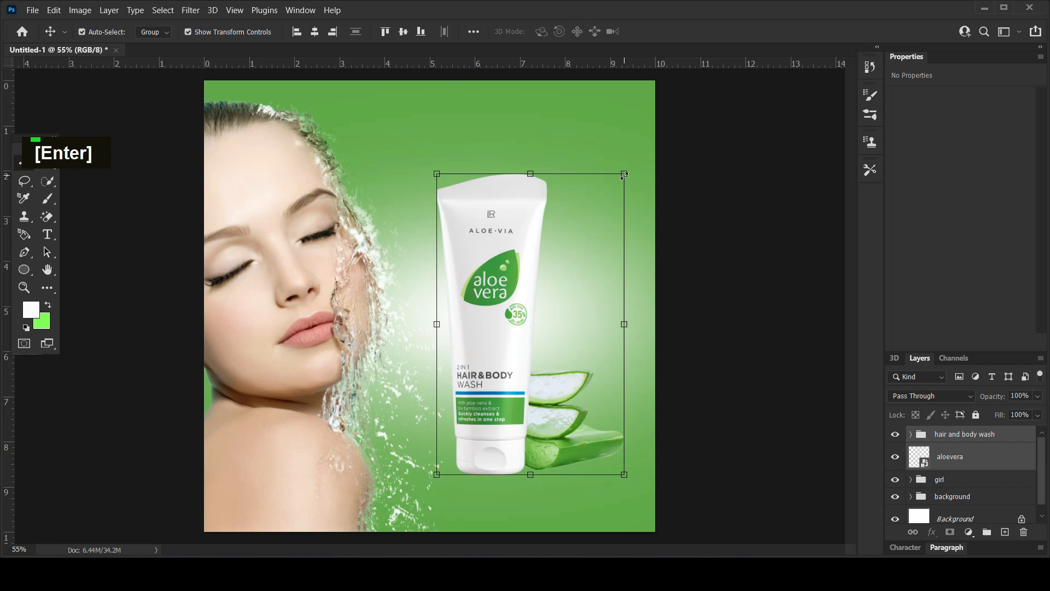
left_click(759, 329)
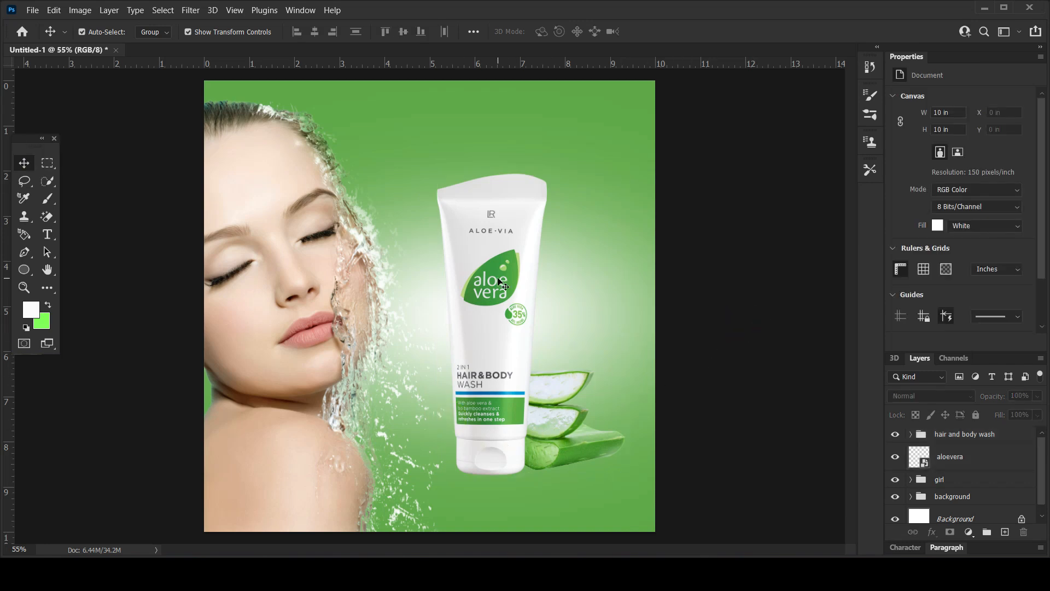
Add a Curves adjustment clipped to the tube inside its group and darken it with a point at input 100, output 53.
left_click(500, 283)
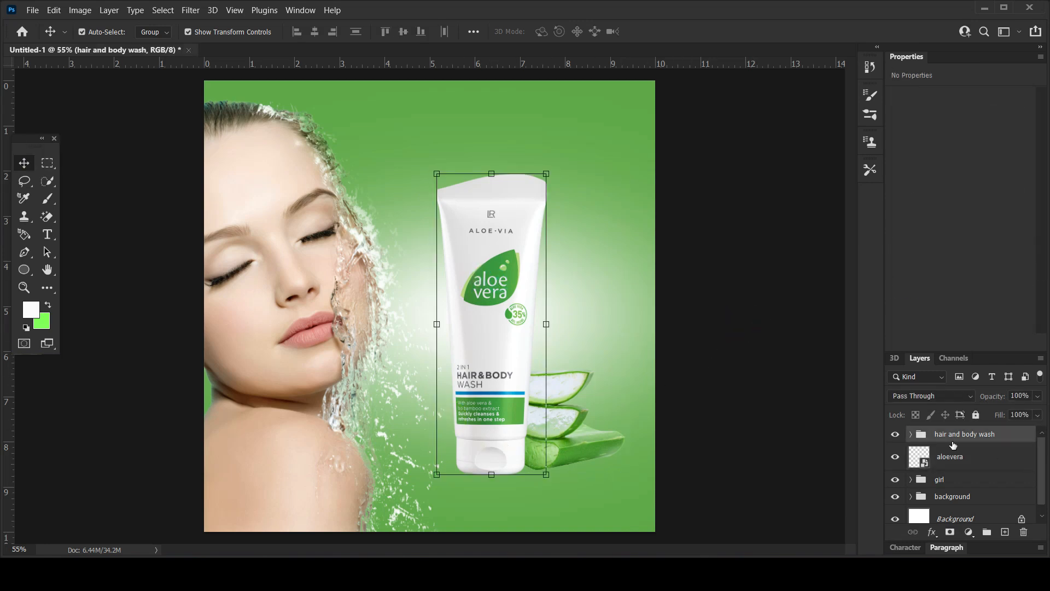
left_click(911, 435)
left_click(977, 485)
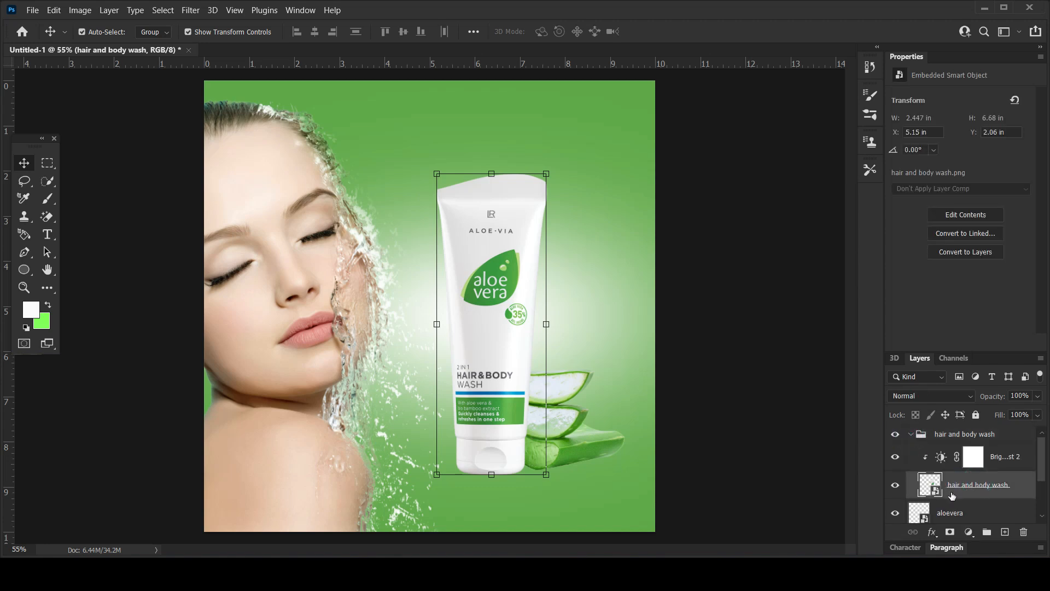
left_click(969, 532)
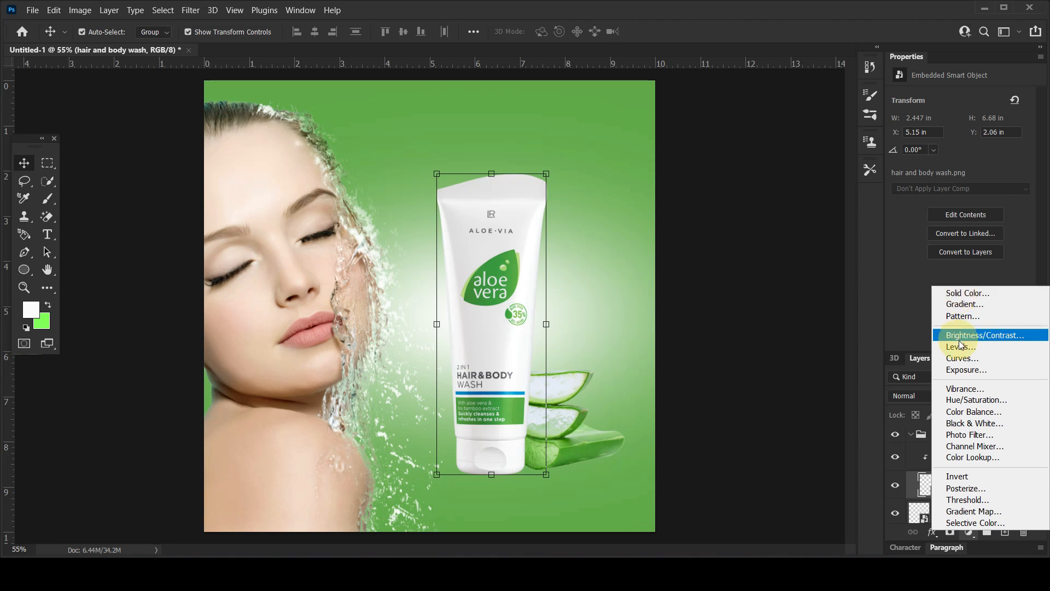
left_click(958, 358)
left_click_drag(961, 193, 962, 210)
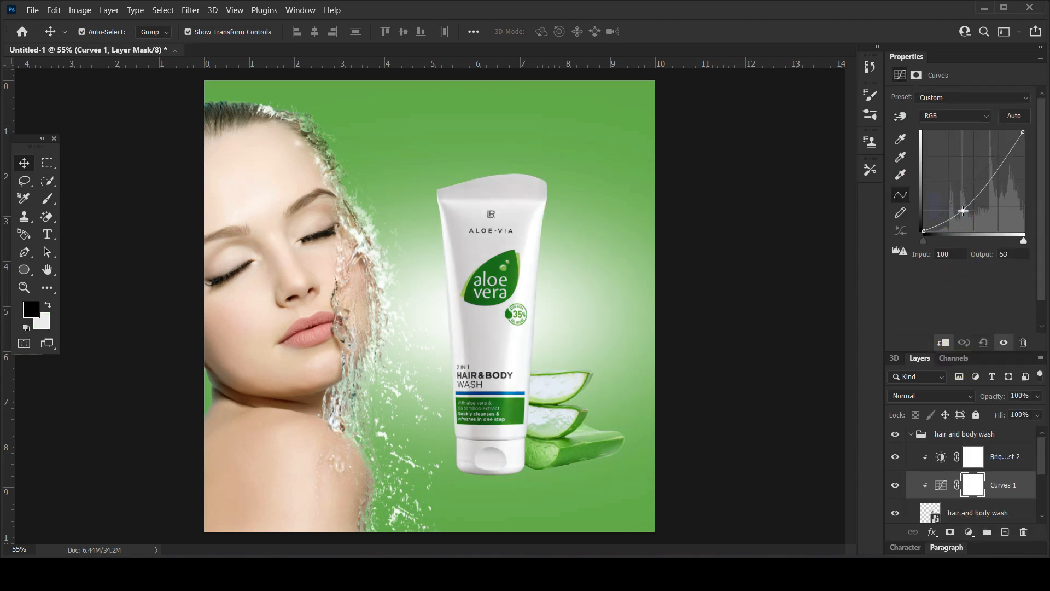
Invert the Curves mask to black and place the Curves layer above the tube's Brightness/Contrast adjustment.
left_click(977, 487)
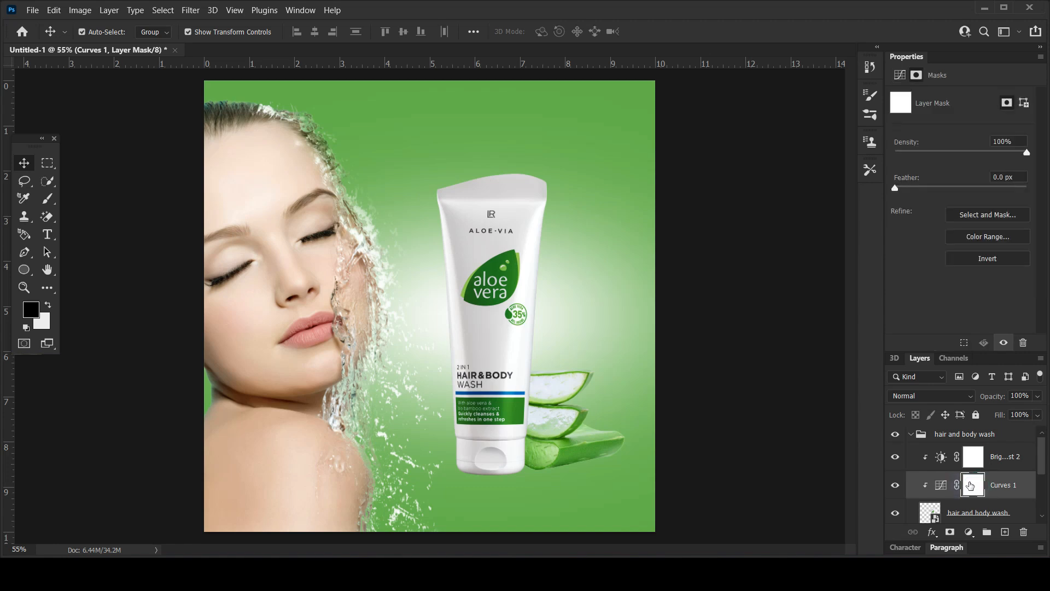
key("ctrl+i")
left_click_drag(970, 485, 963, 454)
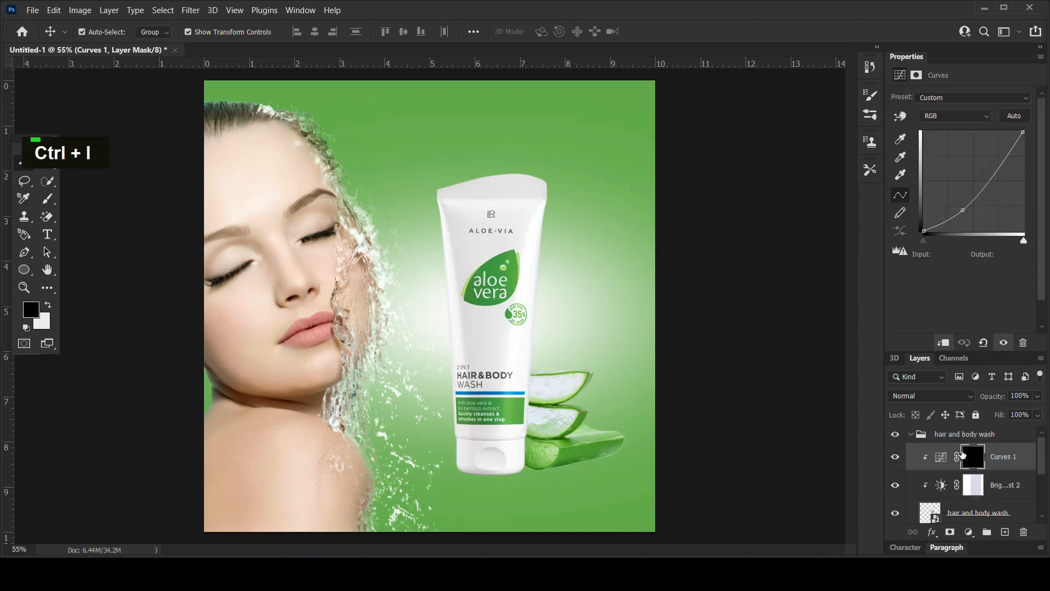
Paint white on the Curves mask down the tube's centre with the 300 px brush and set the layer's opacity to 83%.
left_click(48, 198)
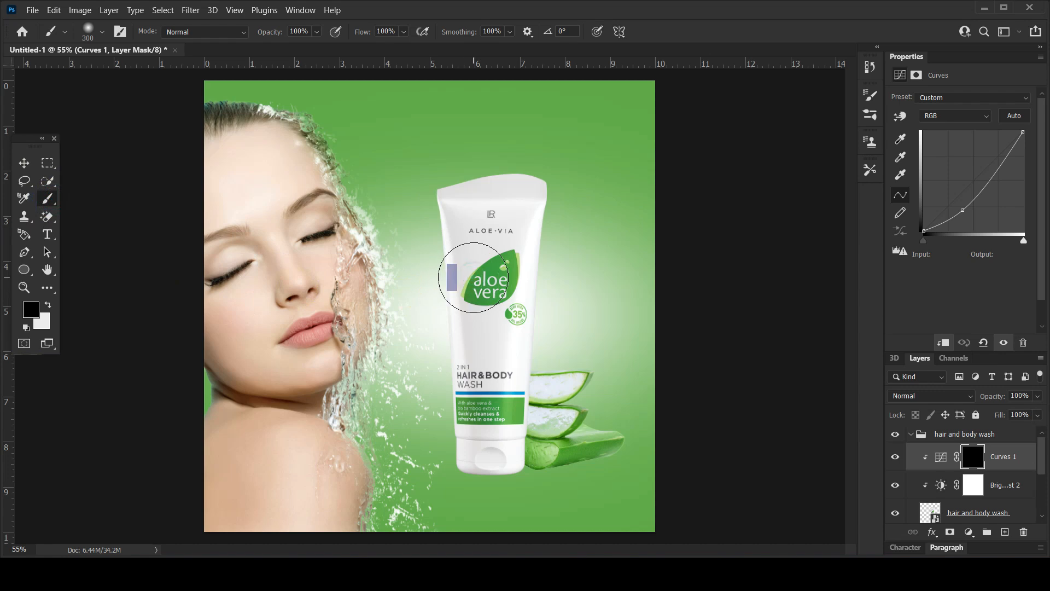
left_click(48, 305)
left_click_drag(504, 178, 497, 490)
left_click_drag(996, 395, 985, 401)
left_click(24, 163)
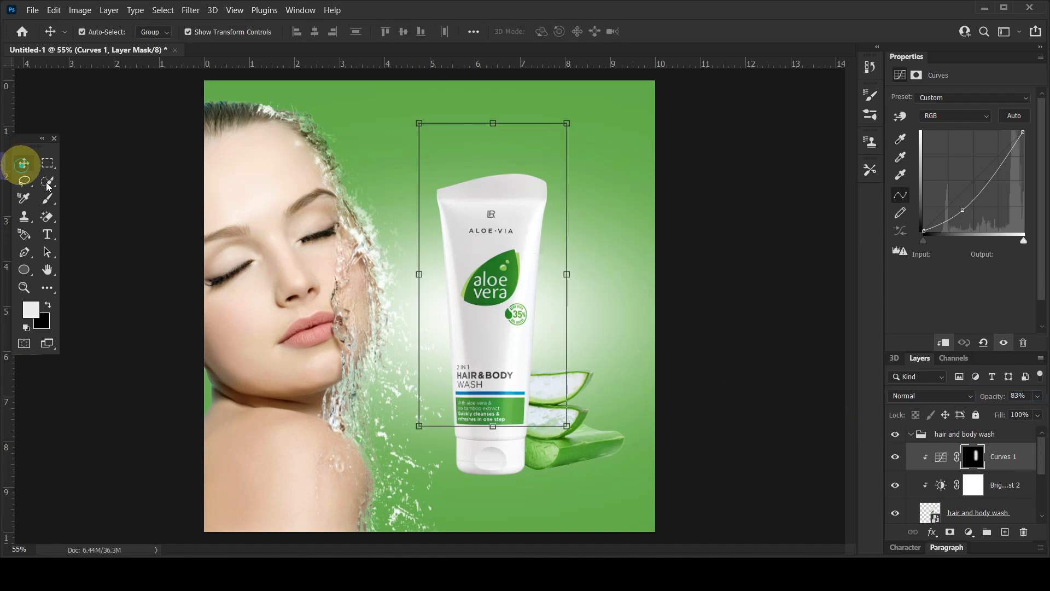
Raise the brightness slightly in the tube's Brightness/Contrast adjustment and deselect the layer.
left_click(973, 485)
left_click(938, 216)
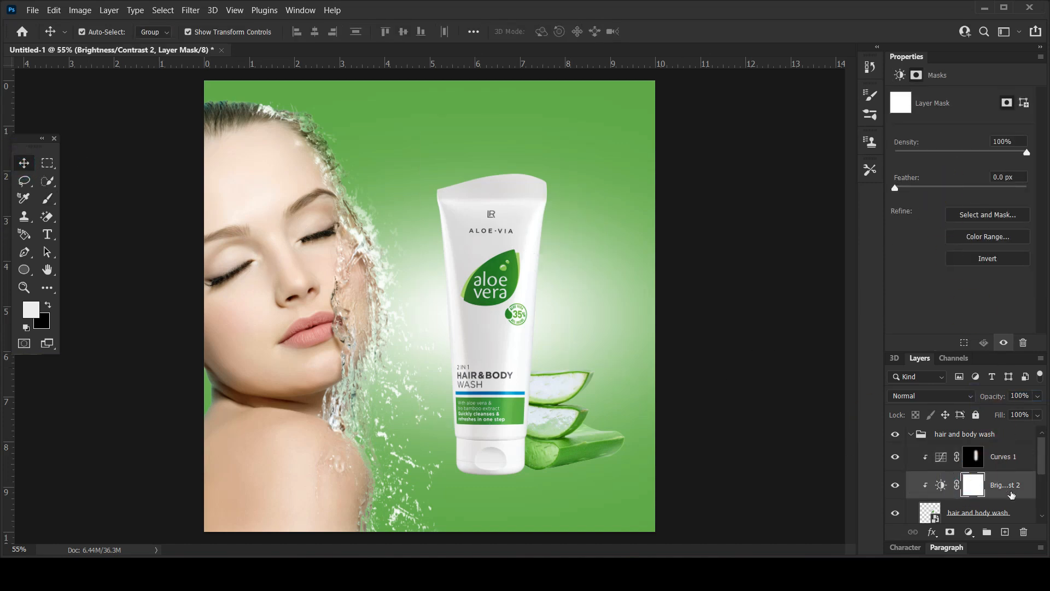
left_click(1011, 492)
left_click_drag(964, 137, 970, 136)
left_click(137, 231)
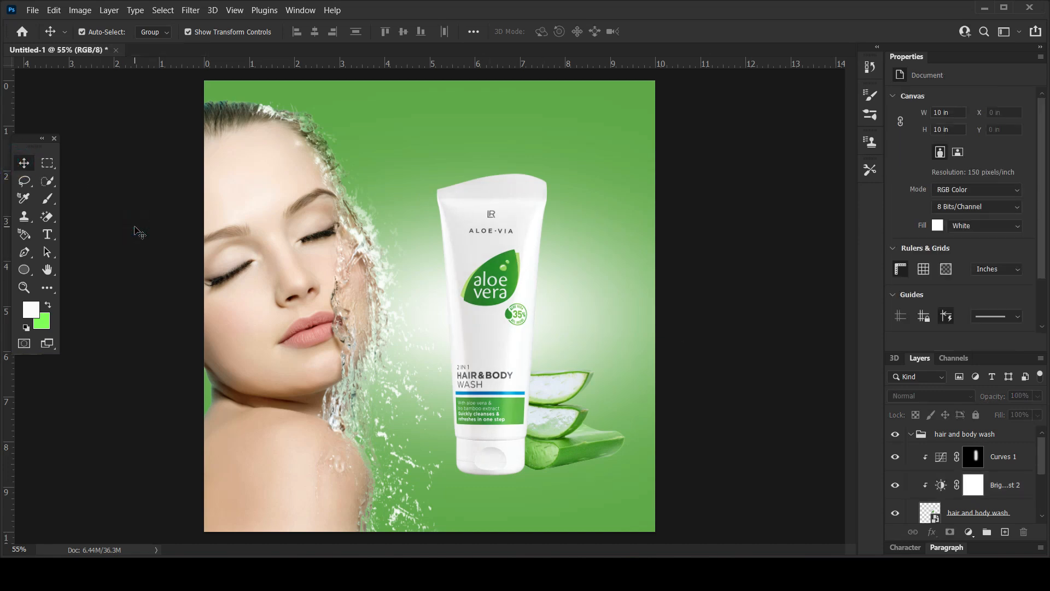
Add a new empty layer directly above the aloevera layer.
left_click(512, 438)
scroll(514, 441, "up", 6)
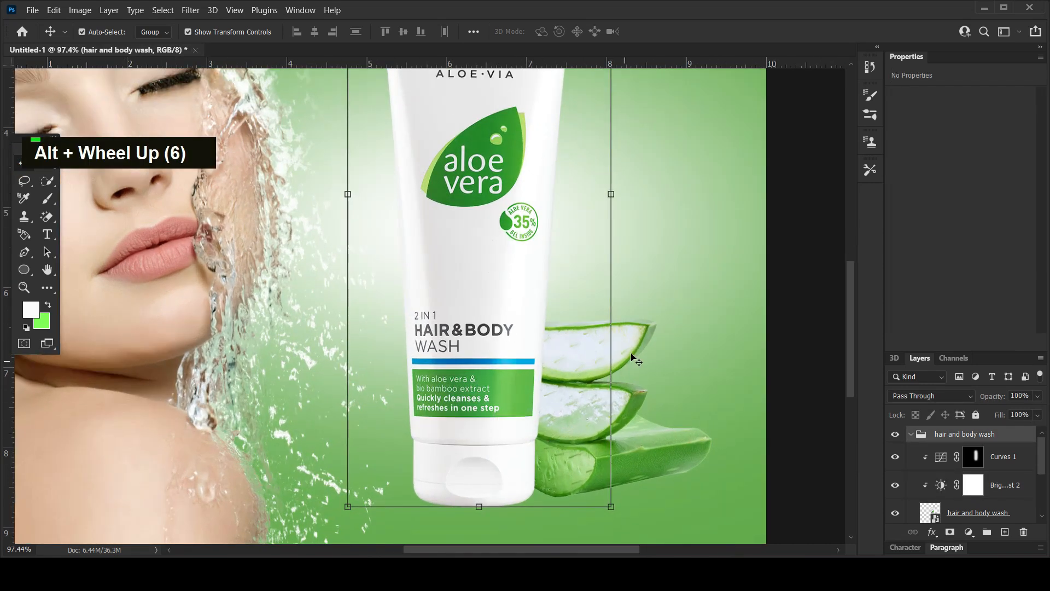
left_click(639, 330)
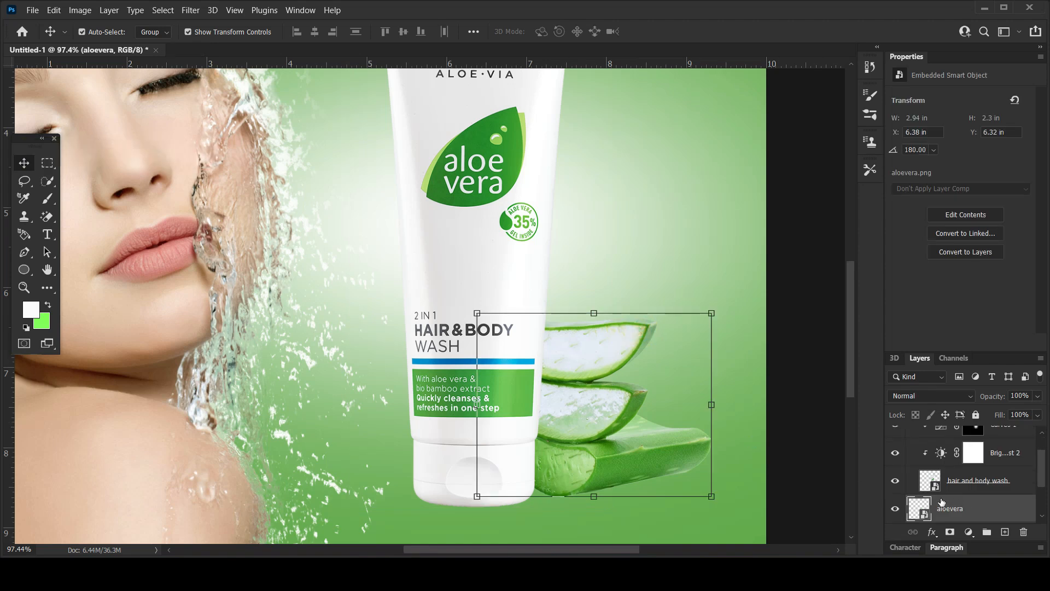
left_click(1006, 533)
Paint a soft black shadow with a 125 px brush on the new layer along the tube's right edge over the aloe slices.
left_click(47, 198)
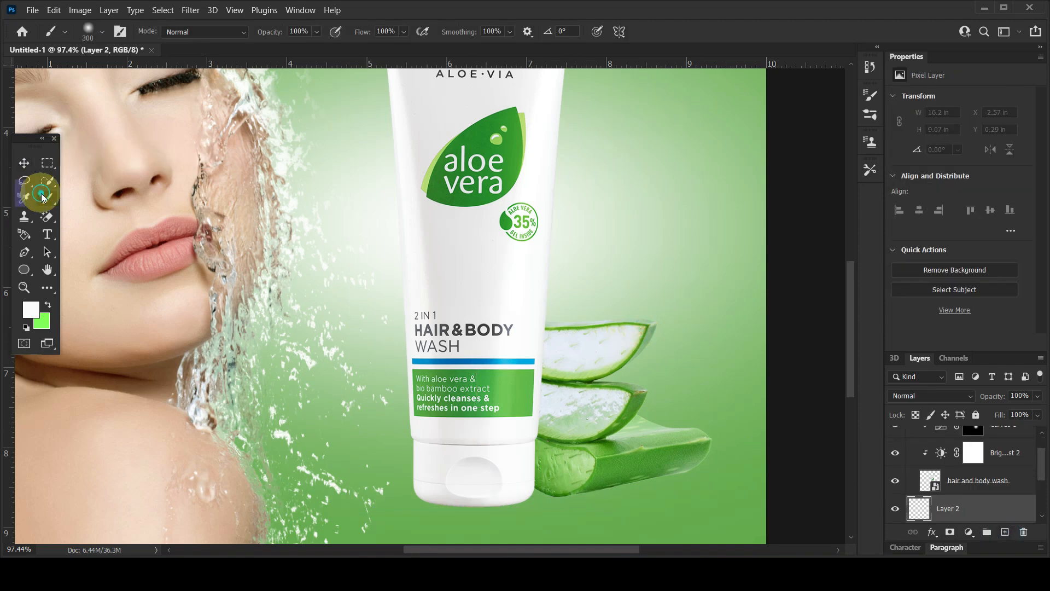
left_click(88, 31)
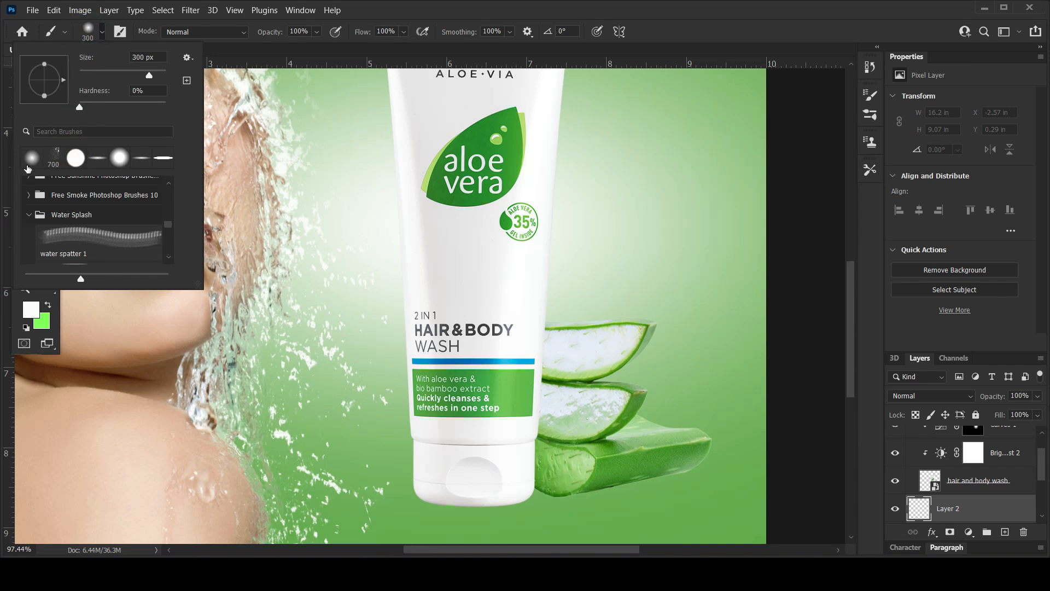
left_click(67, 313)
double_click(47, 305)
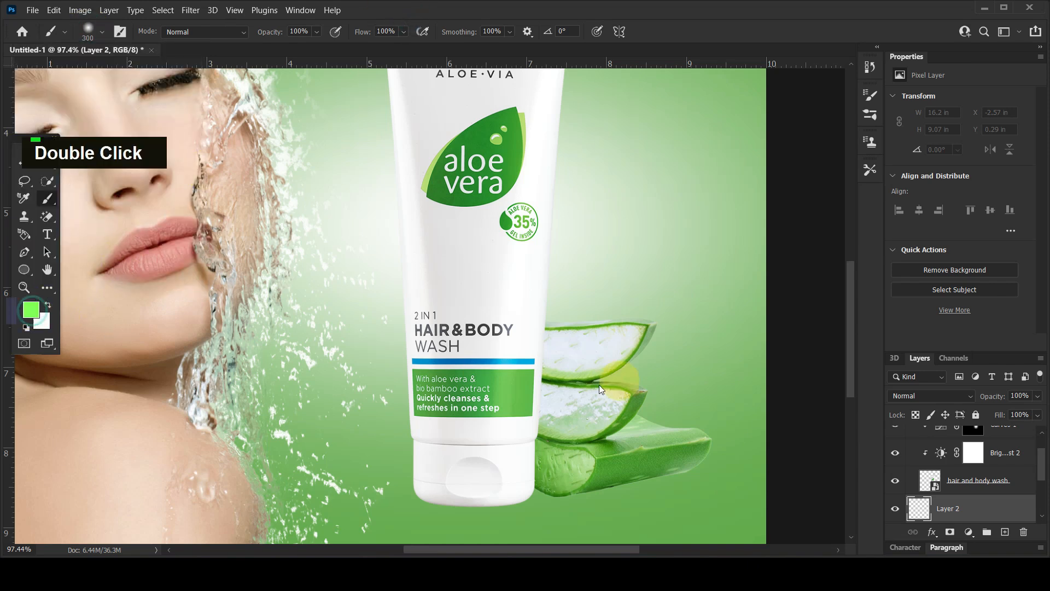
left_click_drag(745, 399, 686, 405)
left_click(997, 223)
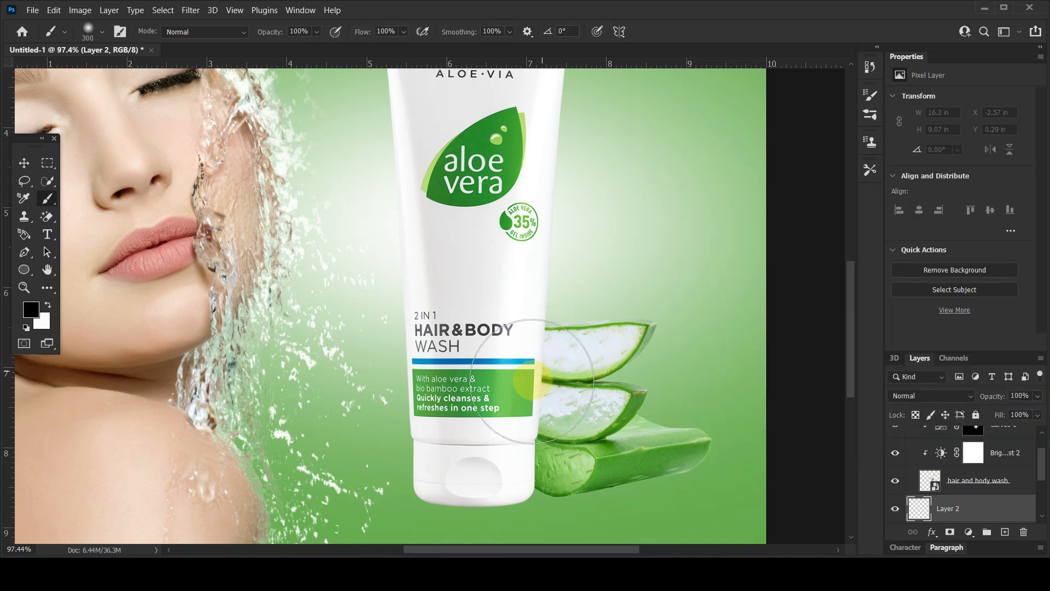
key("bracketleft")
key("bracketleft")
key("bracketleft")
mouse_move(532, 353)
left_mouse_down()
mouse_move(500, 461)
mouse_move(515, 475)
mouse_move(535, 336)
left_mouse_up()
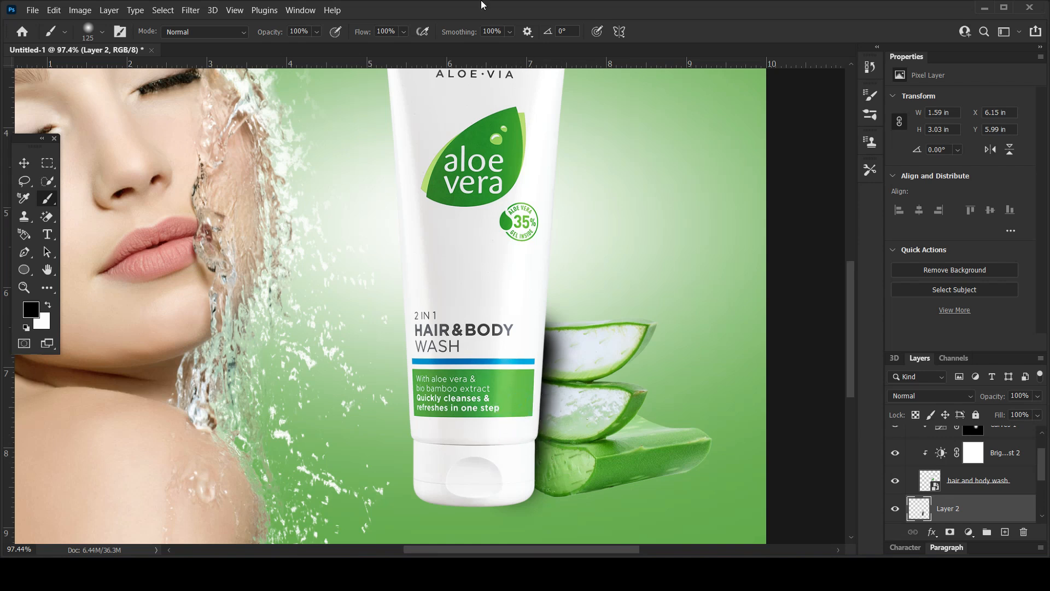
Warp the painted shadow to follow the tube's lower right edge, making it about 1.53 × 3.02 in.
key("ctrl+t")
left_click(615, 31)
left_click_drag(550, 340, 546, 333)
left_click_drag(560, 483, 552, 391)
key("Return")
key("b")
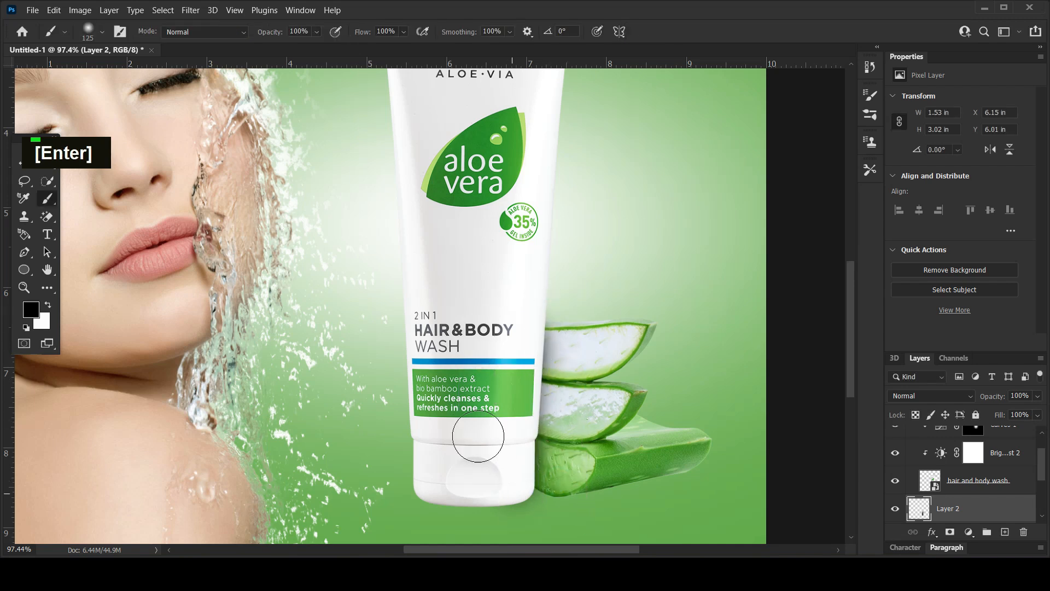
scroll(556, 370, "down", 6, "alt")
scroll(558, 384, "up", 6, "alt")
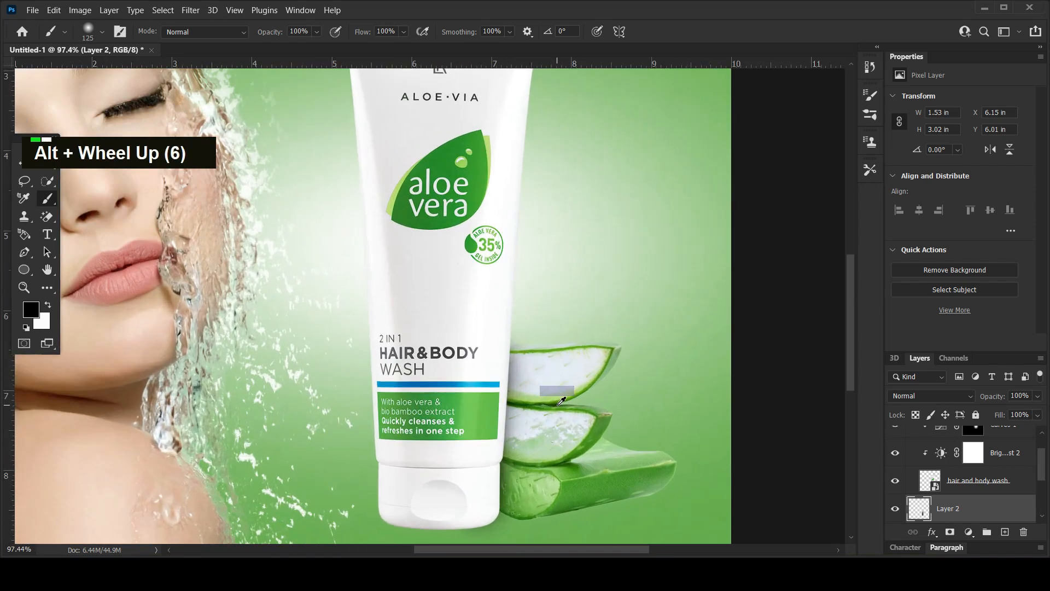
Add a layer mask to the tube's side shadow and mask out the excess in black just above the top aloe slice.
scroll(557, 384, "down", 4)
scroll(557, 385, "up", 3, "alt")
scroll(511, 315, "up", 1, "alt")
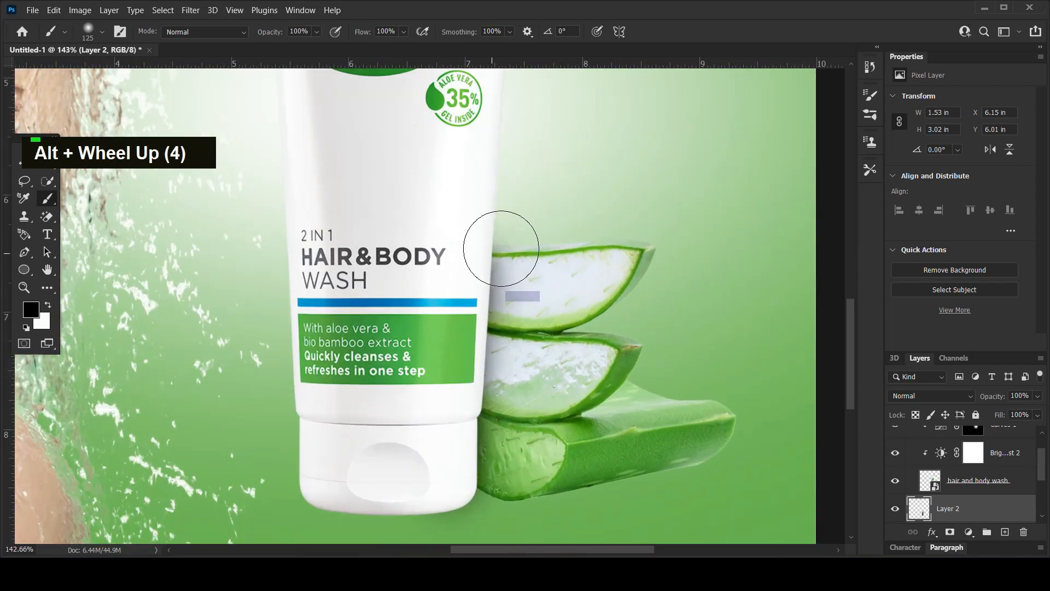
left_click(951, 532)
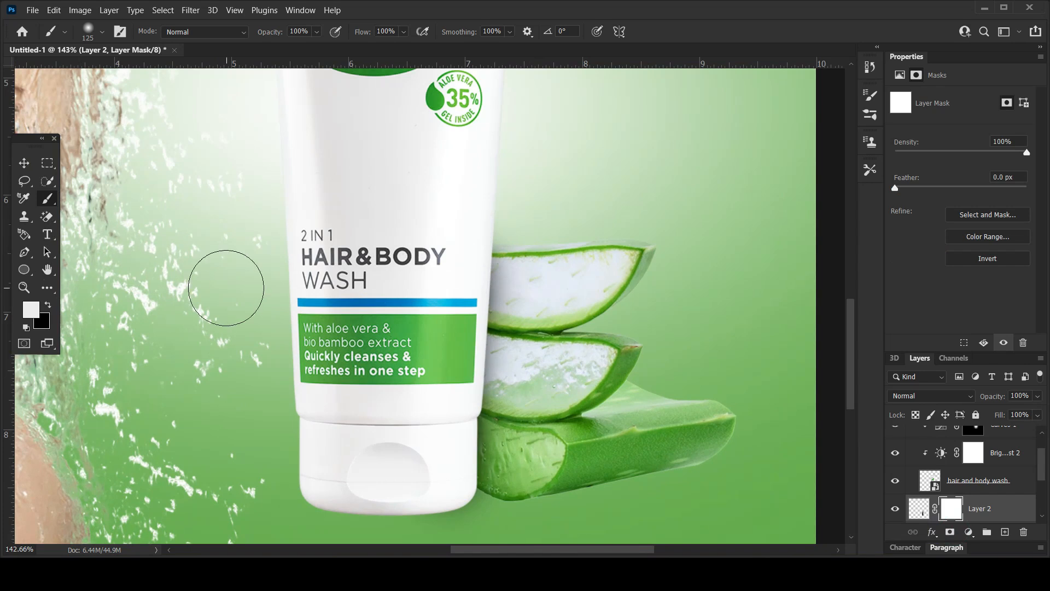
key("x")
left_click(496, 216)
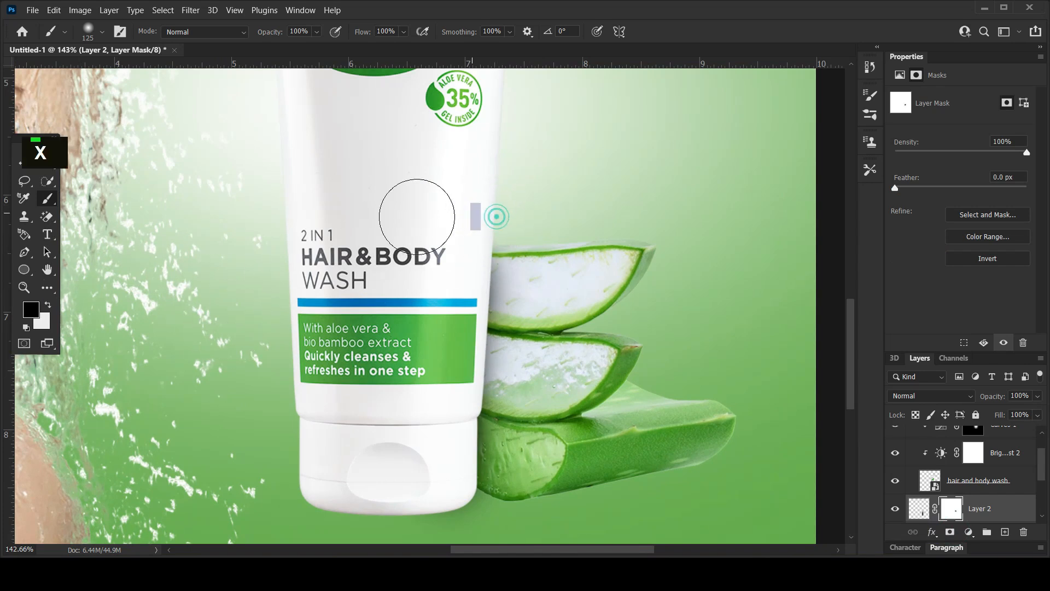
scroll(564, 327, "down", 5, "alt")
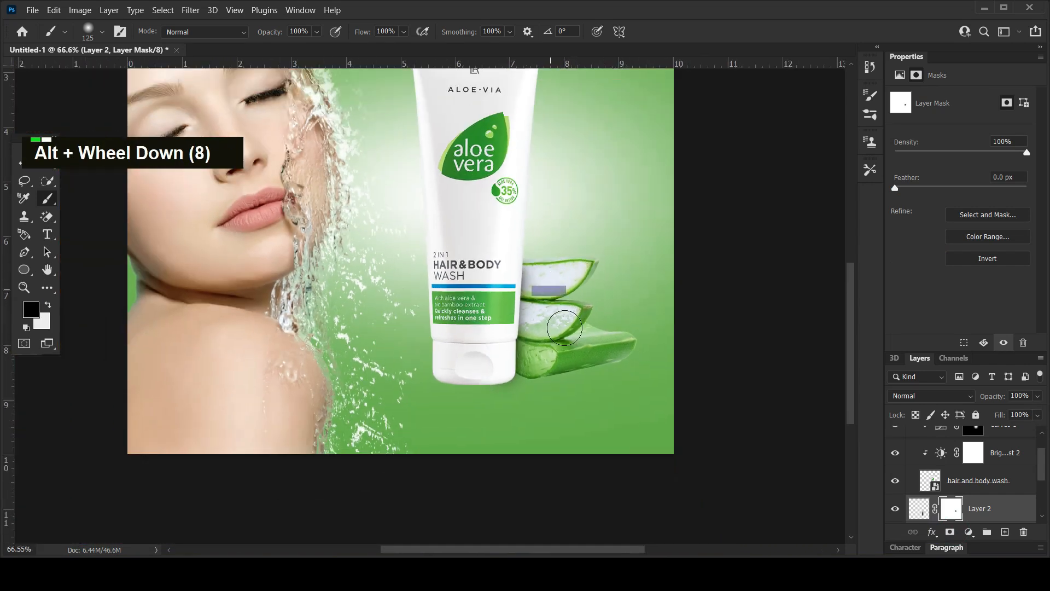
Add a new empty layer directly above the girl group, beneath the aloevera layer.
left_click(23, 163)
scroll(979, 508, "down", 2)
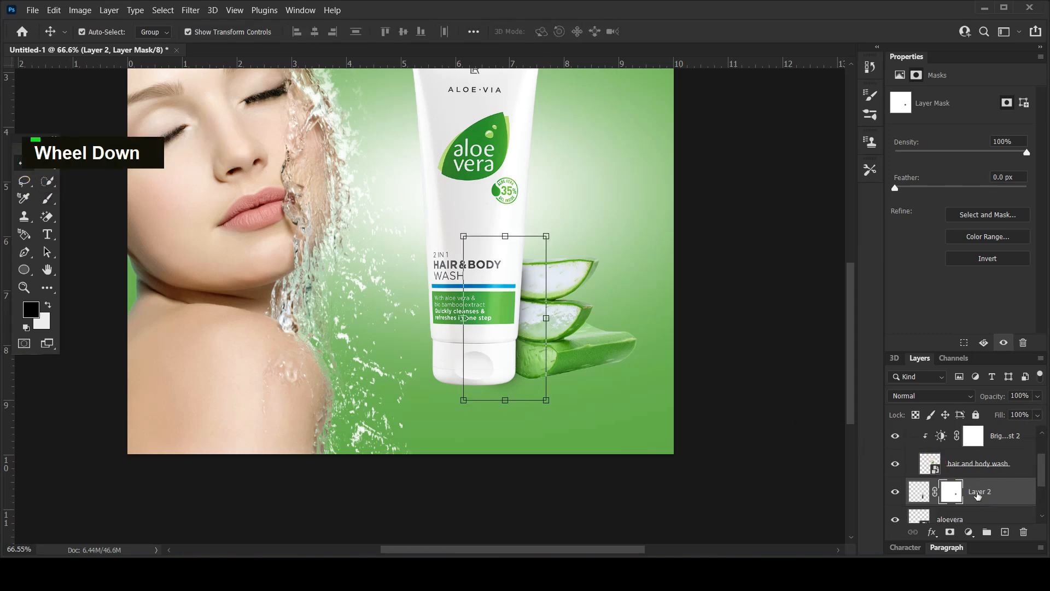
scroll(979, 509, "down", 1)
left_click(972, 508)
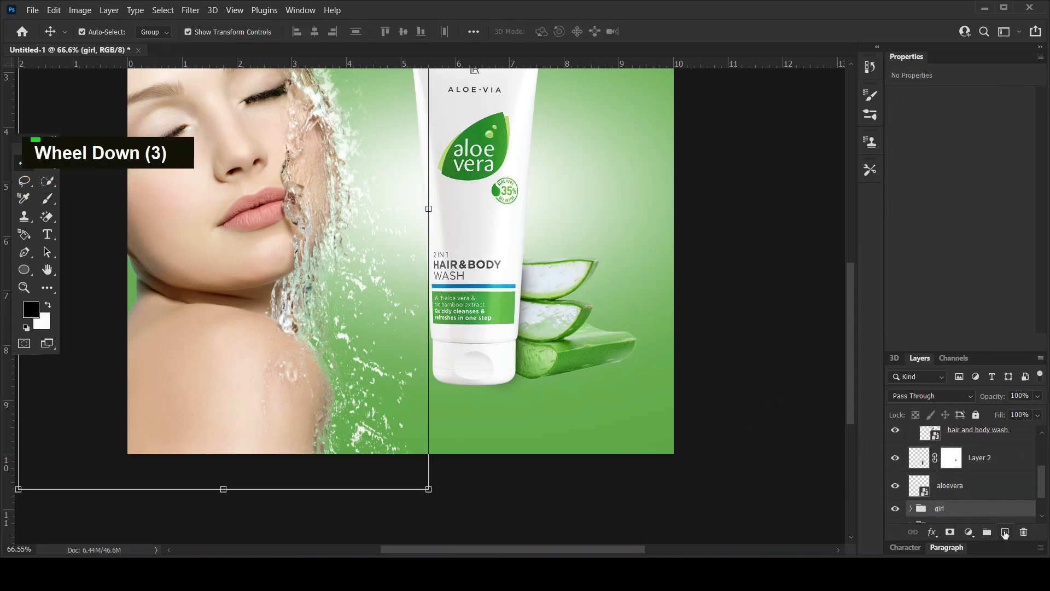
Paint a black ground shadow about 5.84 × 0.95 in beneath the tube and aloe slices with a soft, flattened elliptical brush.
left_click(47, 198)
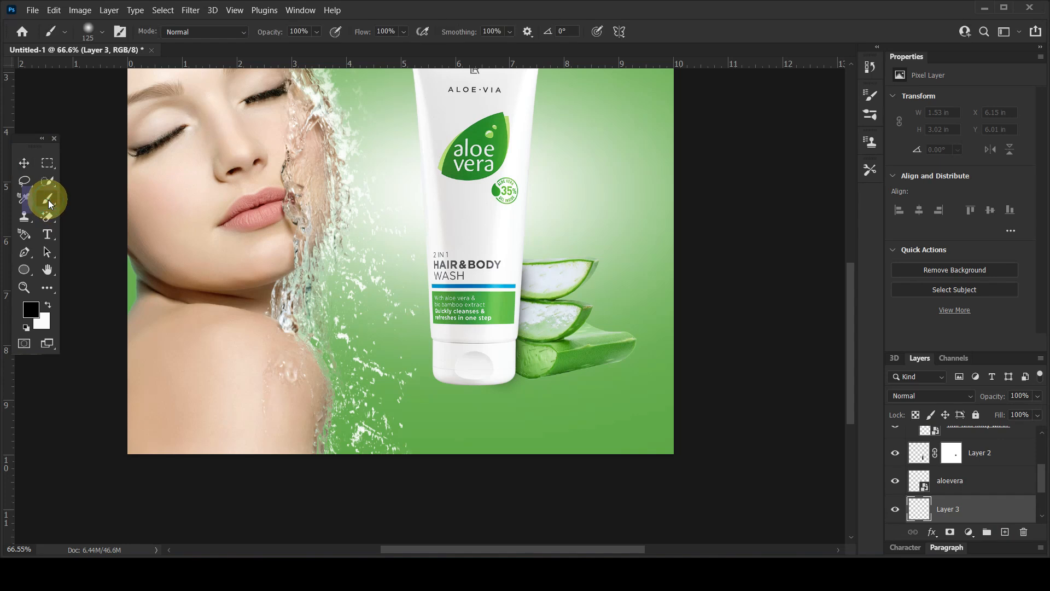
left_click(87, 30)
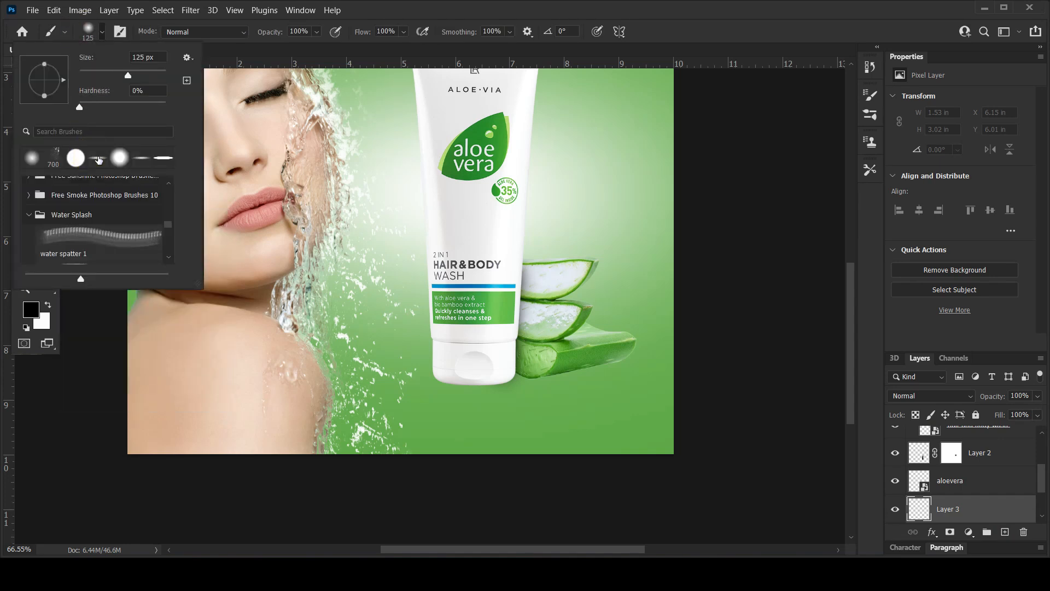
key("Escape")
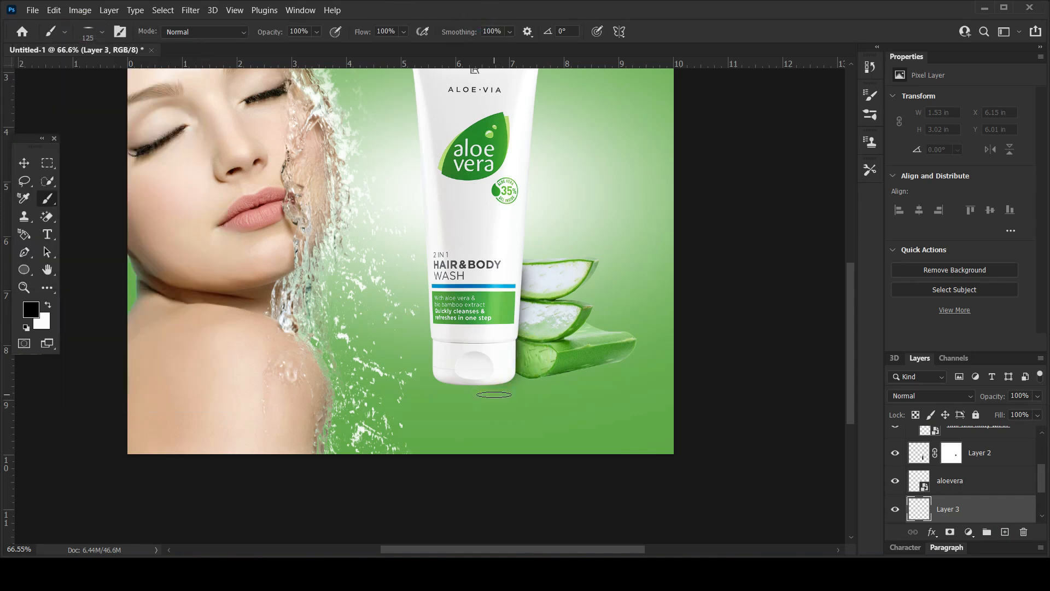
scroll(490, 386, "up", 6)
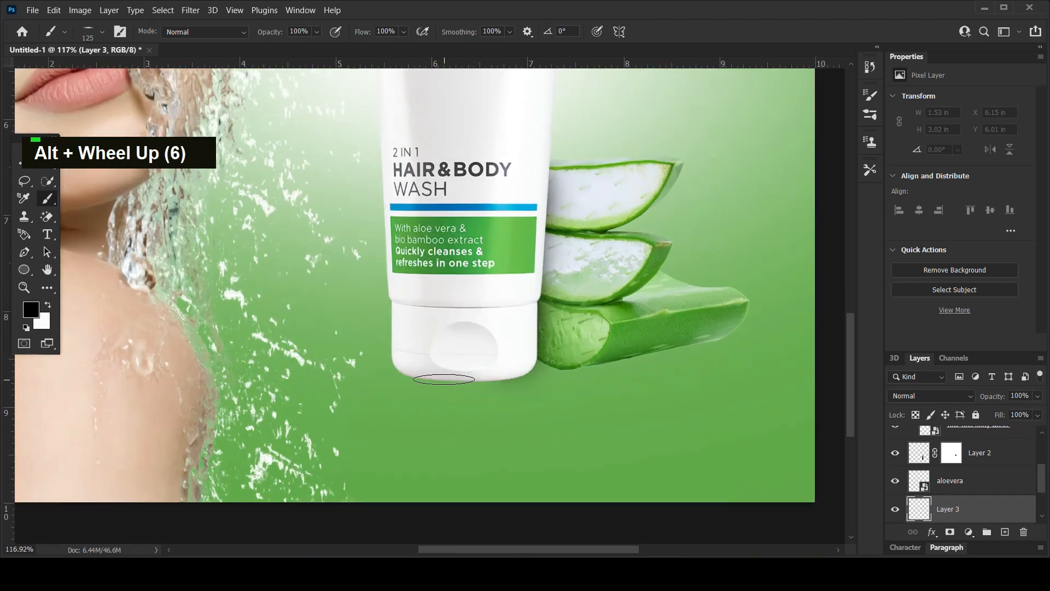
key("bracketright")
key("bracketright")
key("bracketright")
key("bracketright")
key("bracketright")
key("bracketright")
mouse_move(460, 370)
left_mouse_down()
mouse_move(481, 353)
mouse_move(635, 353)
mouse_move(728, 331)
mouse_move(569, 365)
mouse_move(425, 361)
left_mouse_up()
key("bracketleft")
key("bracketleft")
key("bracketleft")
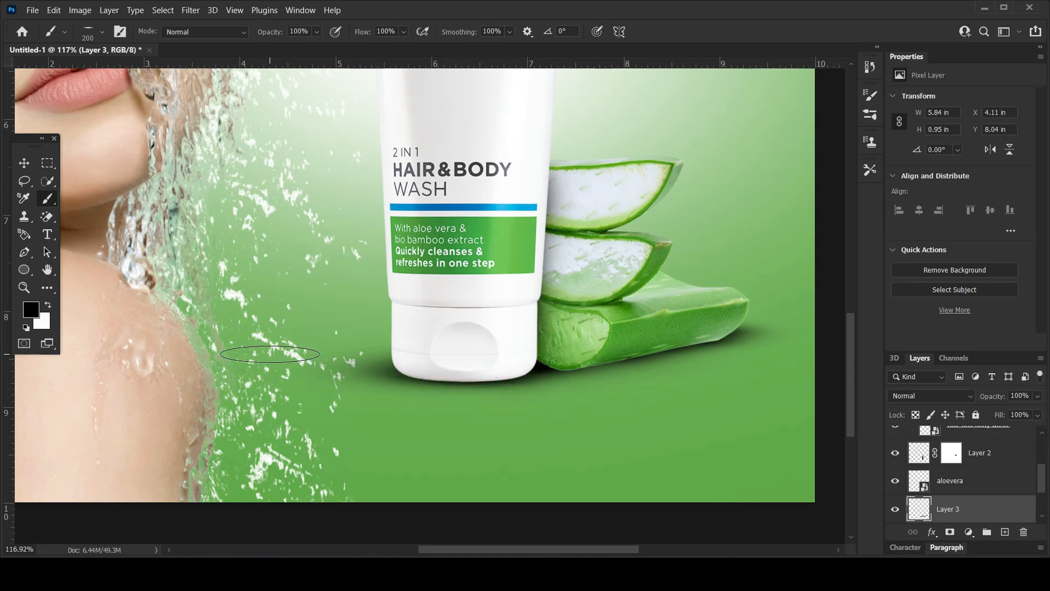
scroll(424, 362, "down", 9, "alt")
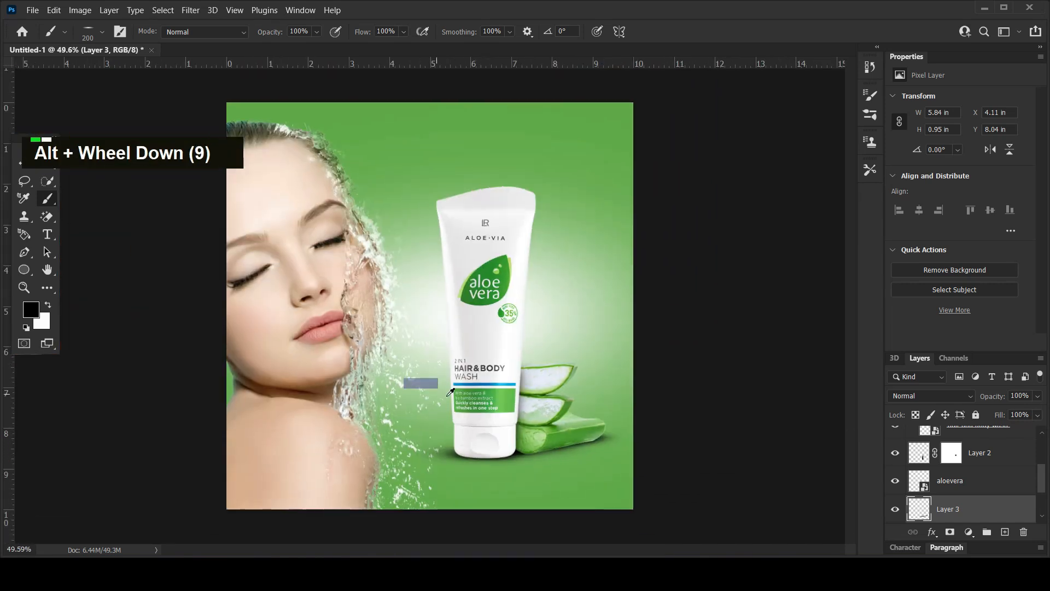
scroll(451, 392, "up", 7, "alt")
scroll(528, 481, "down", 5, "alt")
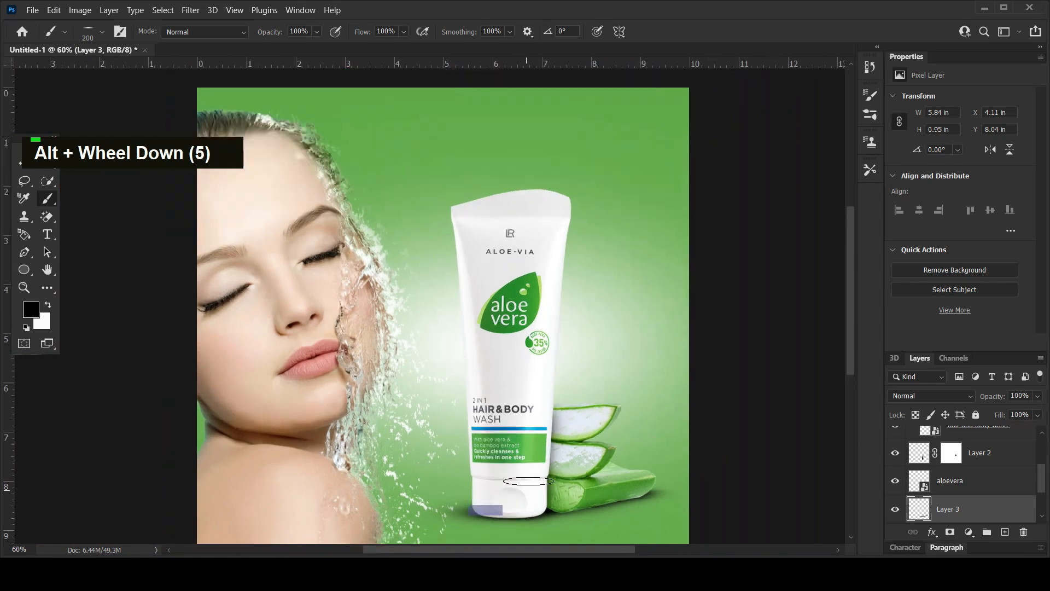
Add another empty layer above the ground shadow and paint a wider black shadow about 6.59 × 1.13 in with the brush at 600 px.
scroll(512, 403, "down", 9)
left_click(1003, 534)
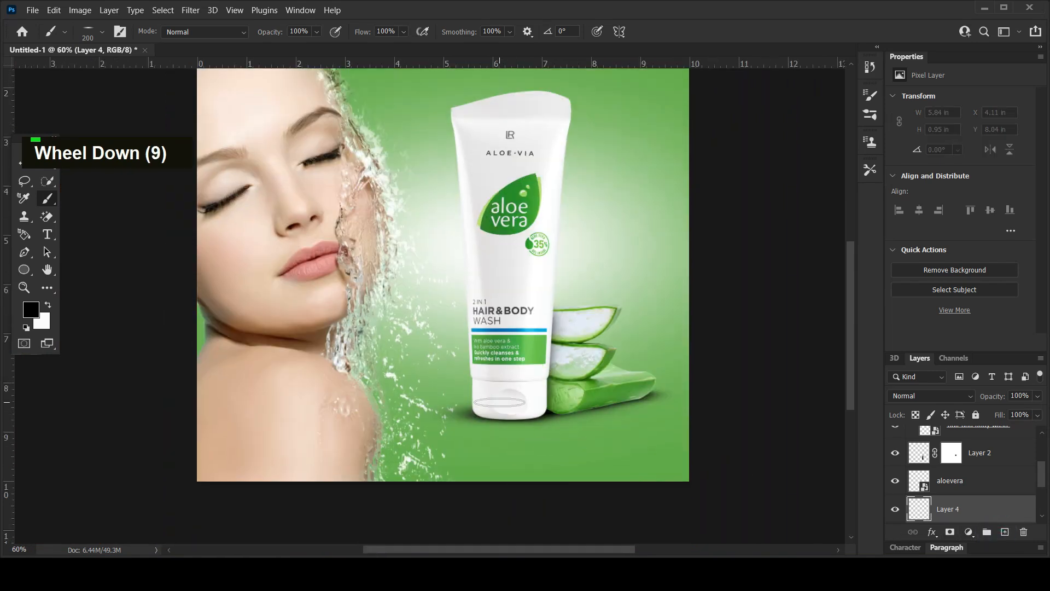
key("bracketright")
key("bracketright")
left_click(513, 406)
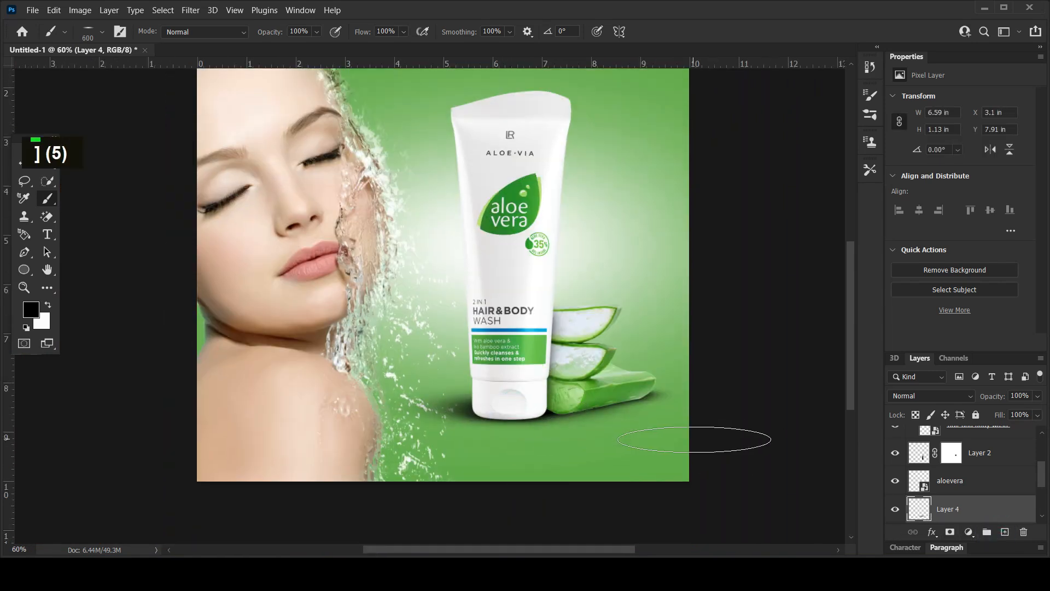
Lower the wide shadow layer's opacity to 8% and the narrower ground shadow's opacity to about 74%, leaving no layer selected.
mouse_move(996, 392)
left_mouse_down()
mouse_move(964, 401)
mouse_move(985, 403)
left_mouse_up()
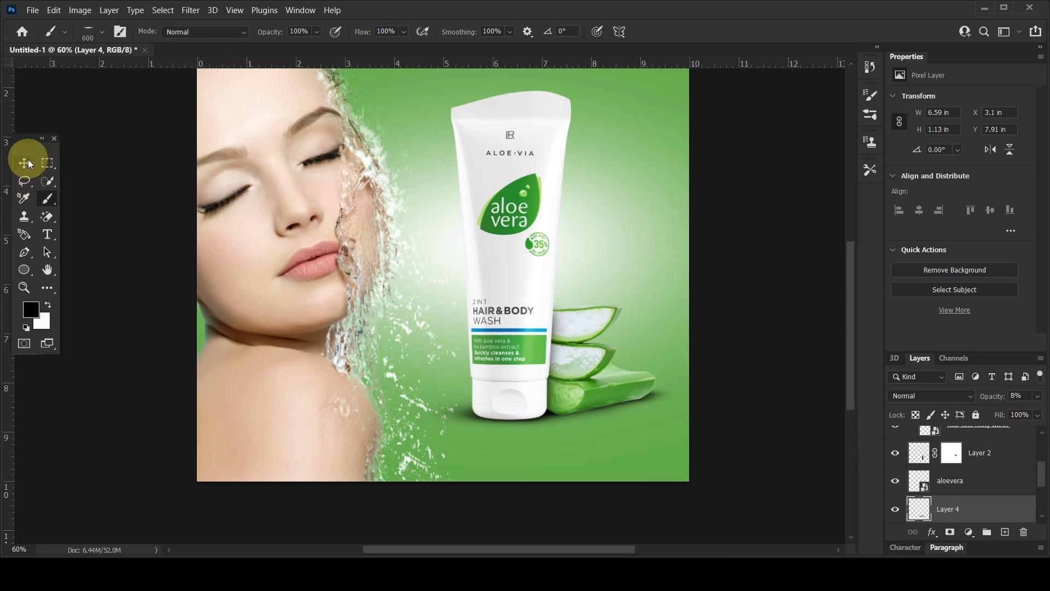
left_click(23, 162)
scroll(990, 490, "down", 1)
left_click(987, 514)
left_click_drag(996, 400, 983, 401)
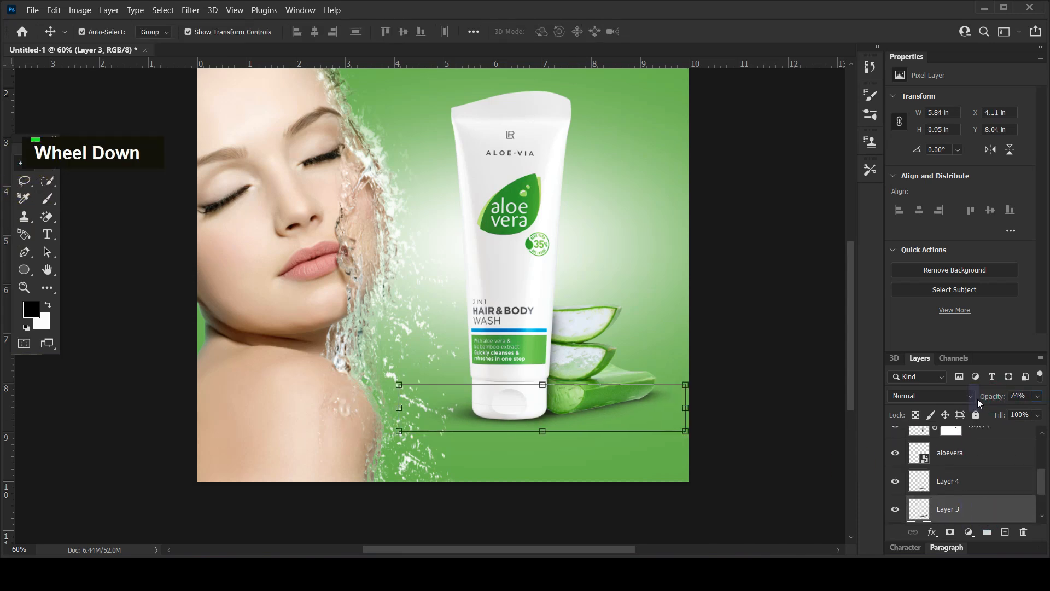
left_click(105, 207)
Duplicate the hair and body wash group.
scroll(960, 461, "down", 3)
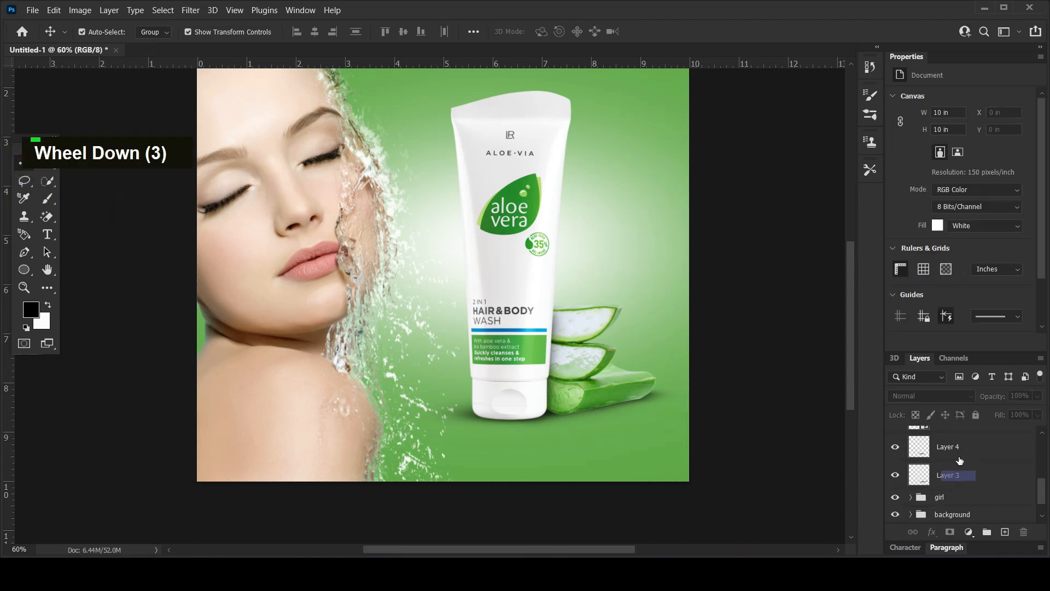
scroll(940, 476, "up", 2)
scroll(720, 403, "up", 3, "alt")
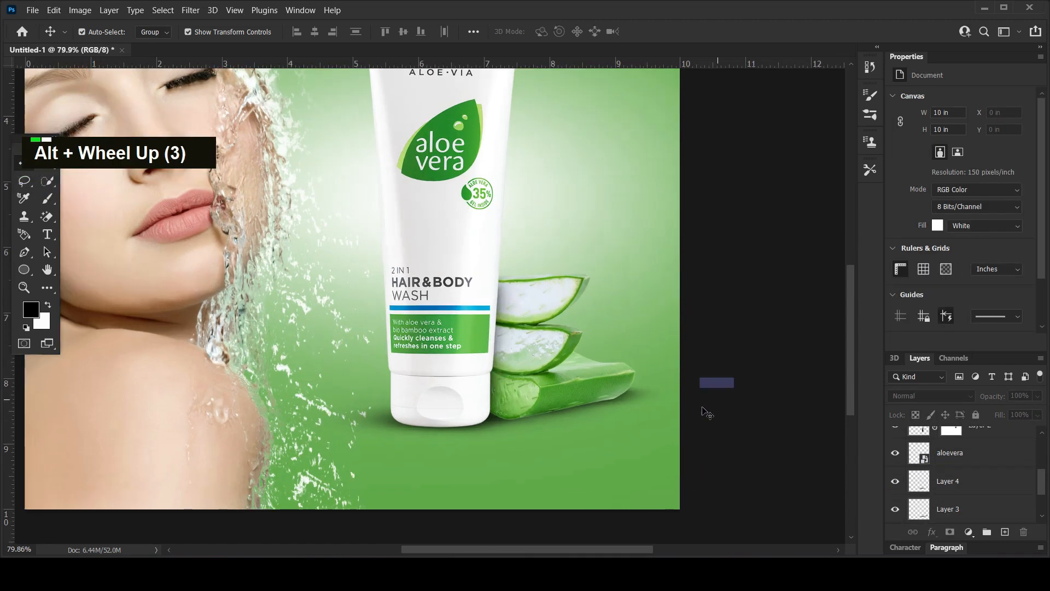
left_click(469, 392)
scroll(467, 364, "down", 5, "alt")
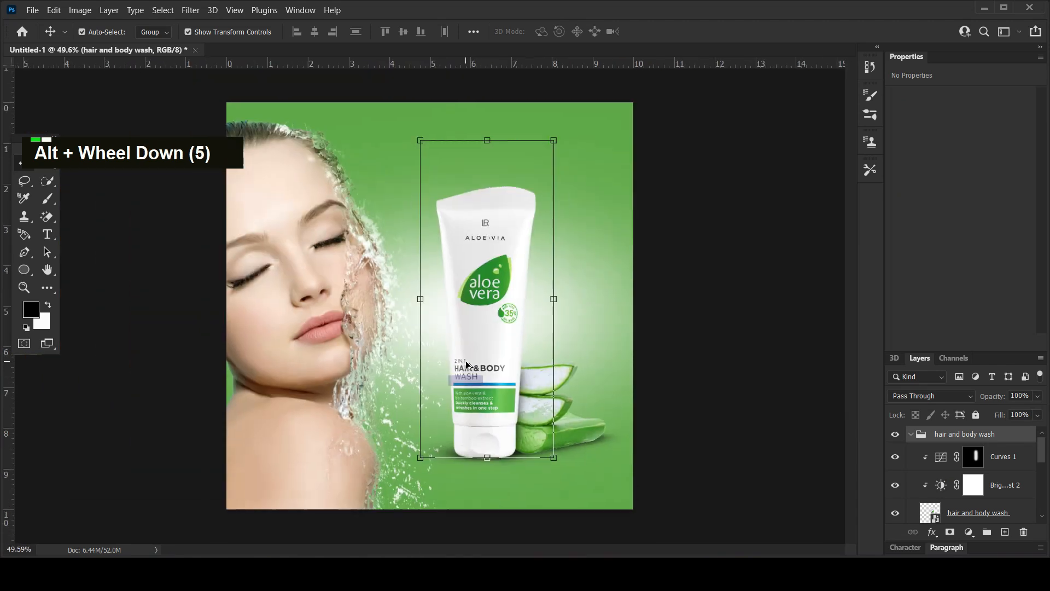
key("ctrl+j")
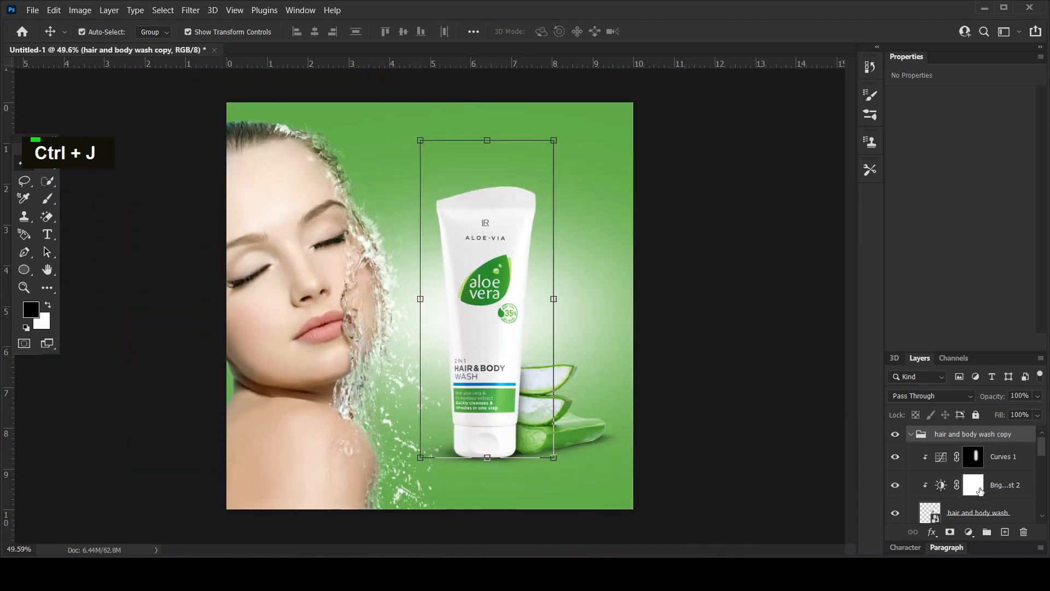
Collapse both tube groups and convert the duplicated group to a smart object.
left_click(911, 435)
scroll(980, 454, "up", 2)
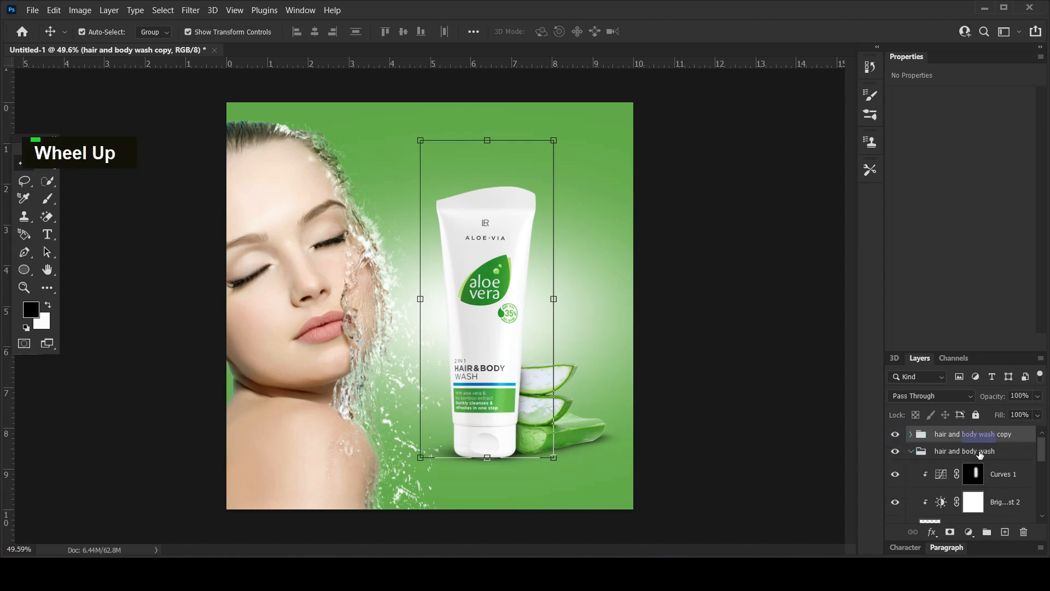
left_click(911, 451)
right_click(934, 436)
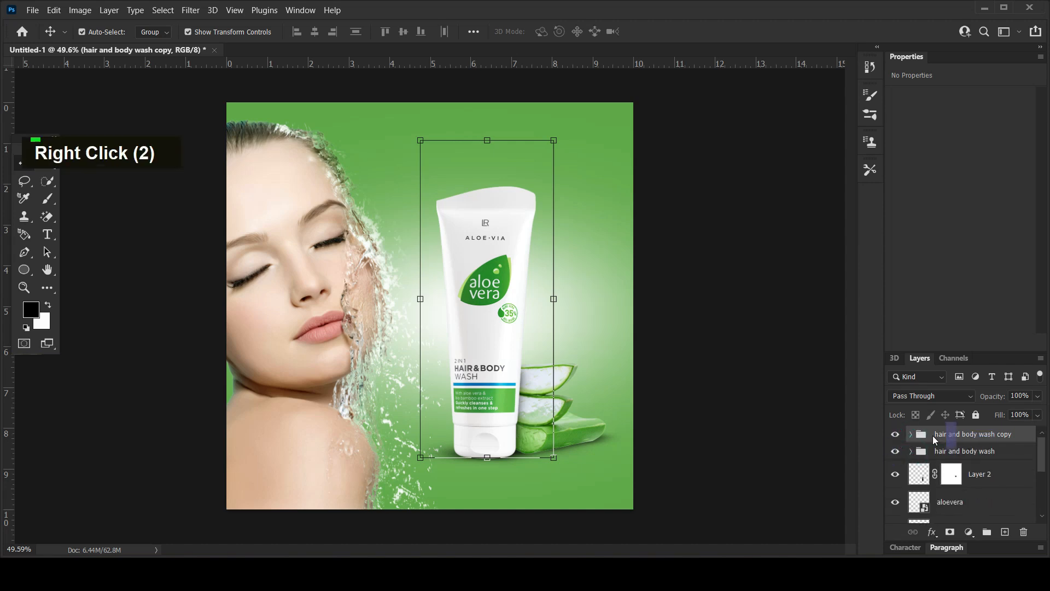
right_click(968, 433)
left_click(867, 185)
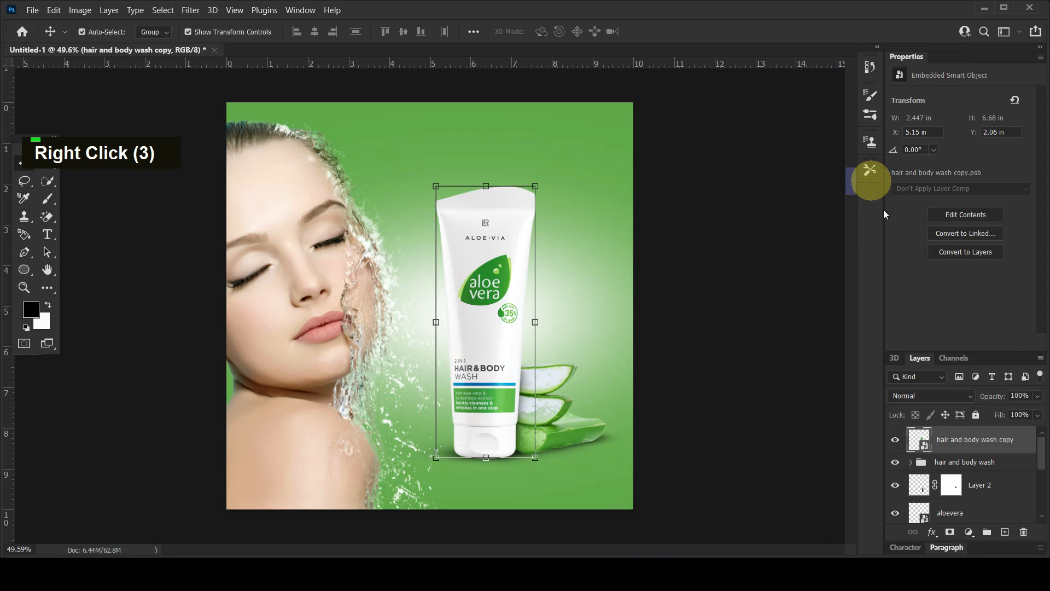
Flip the tube copy vertically and move it directly below the original tube so the two caps meet.
key("ctrl+t")
right_click(511, 318)
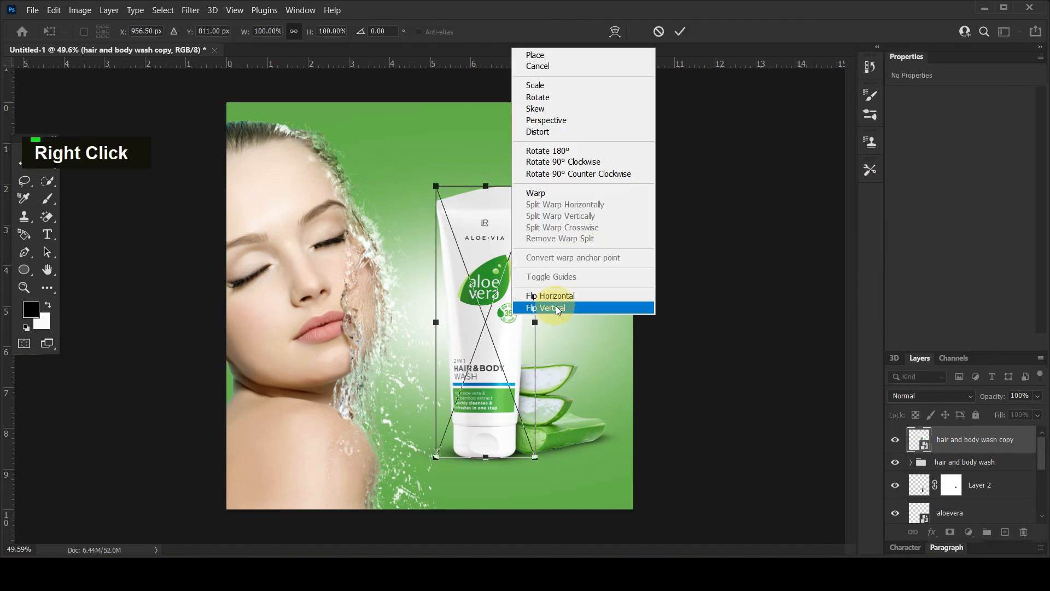
left_click(556, 308)
left_click_drag(497, 254, 513, 525)
key("Return")
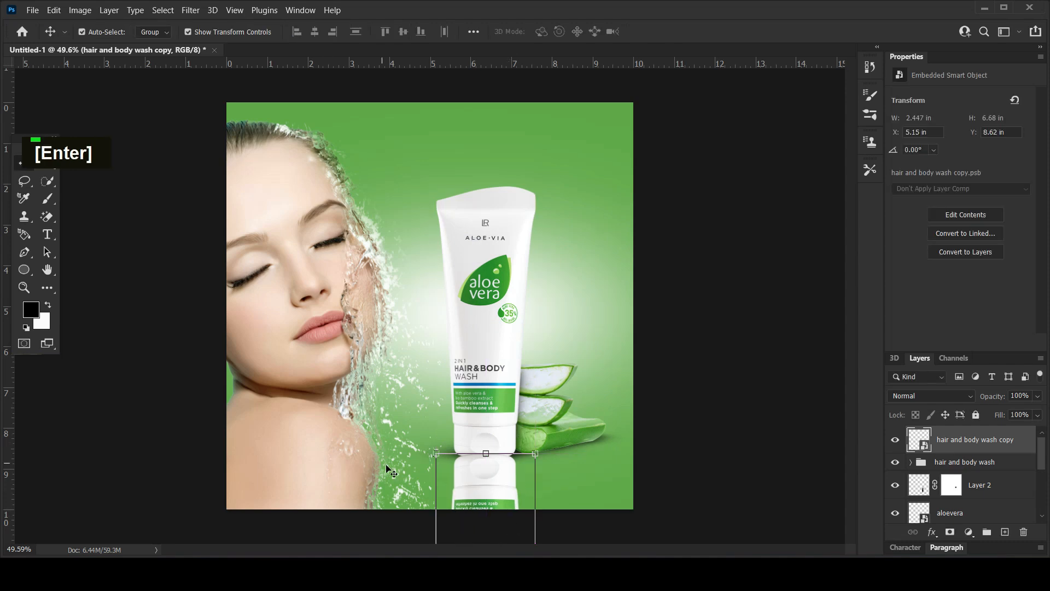
Warp the reflected tube's upper edge slightly downward to follow the cap's curve and nudge it up to Y 8.64 in.
key("ctrl+t")
left_click(615, 31)
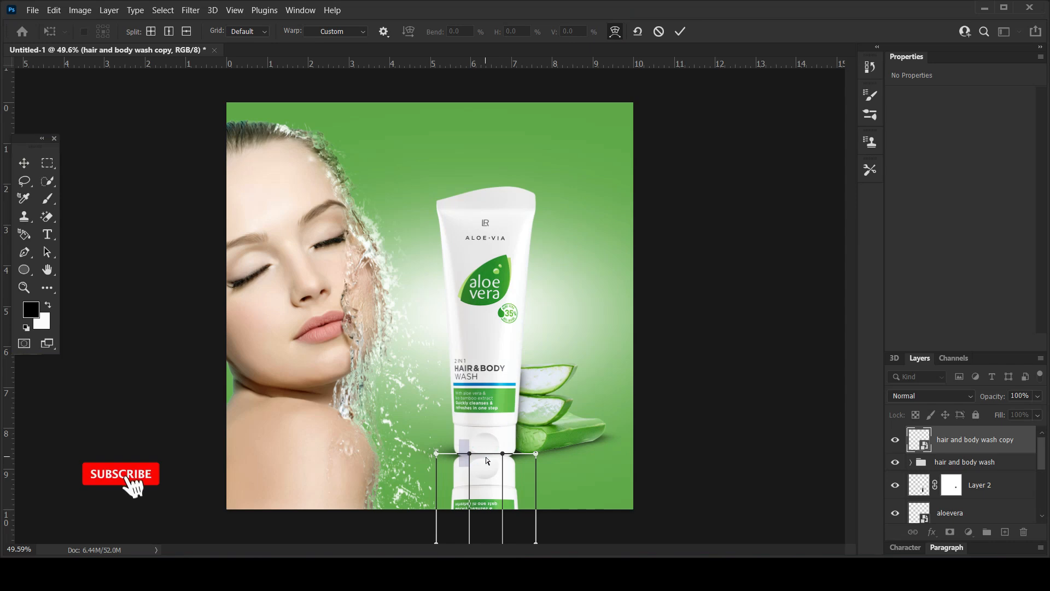
left_click_drag(487, 455, 488, 464)
left_click(24, 163)
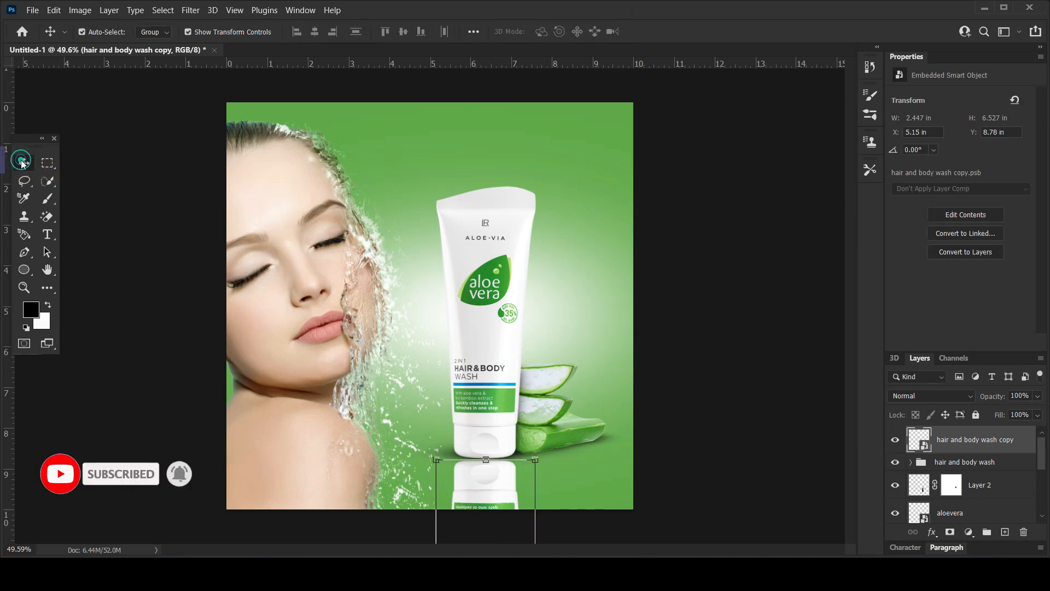
key("shift+Up")
key("shift+Up")
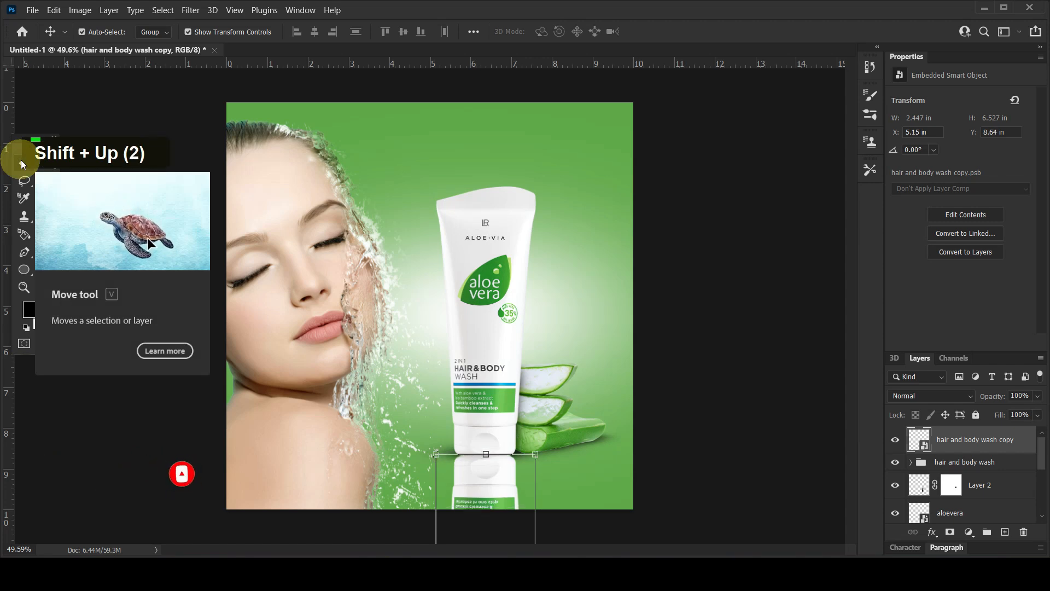
Warp the reflection's upper edge again to about 6.44 in high and nudge it up to Y 8.71 in.
key("ctrl+t")
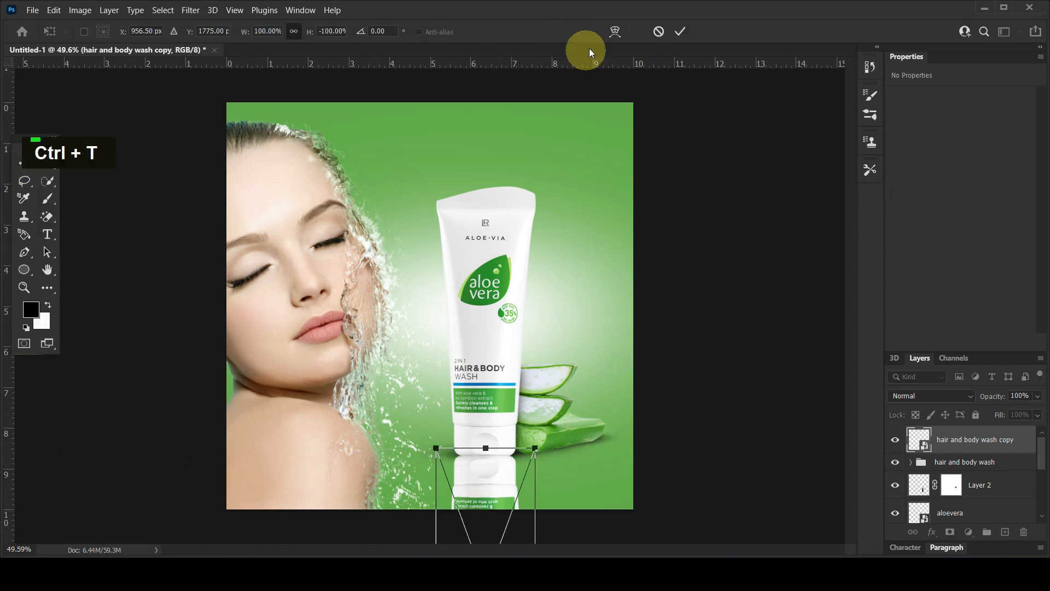
left_click(612, 31)
left_click_drag(492, 466, 490, 471)
key("Return")
key("Up")
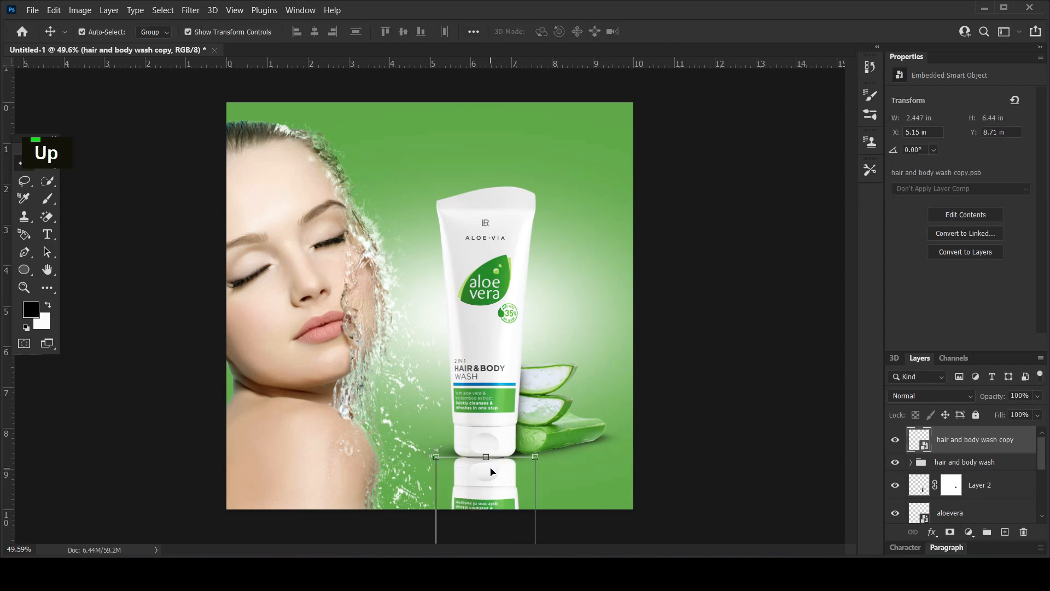
Move the reflection layer directly above the girl group and hide it with an inverted, black layer mask.
left_click_drag(939, 449, 889, 460)
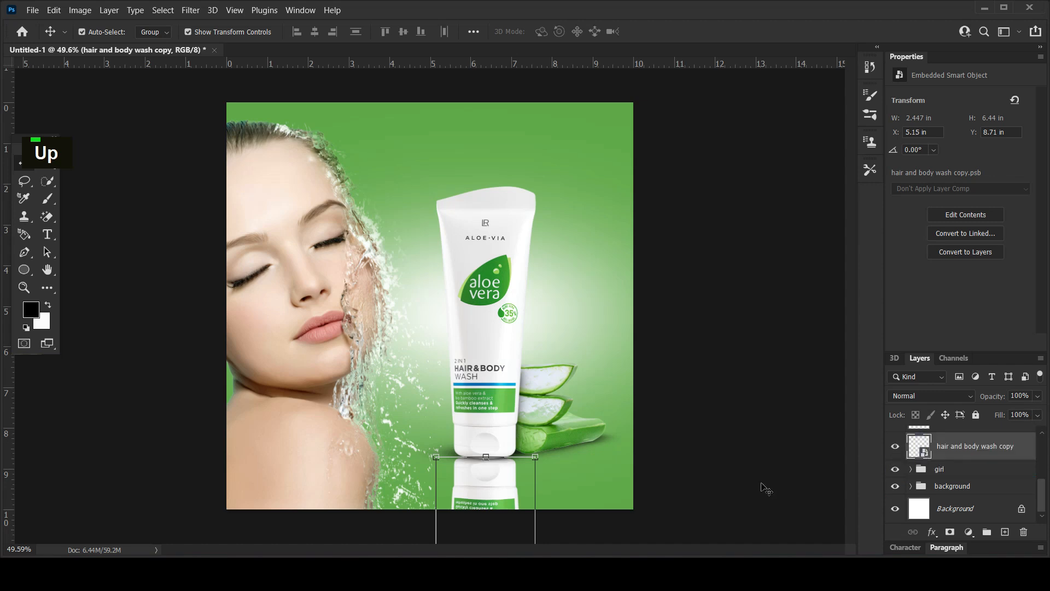
left_click(949, 532)
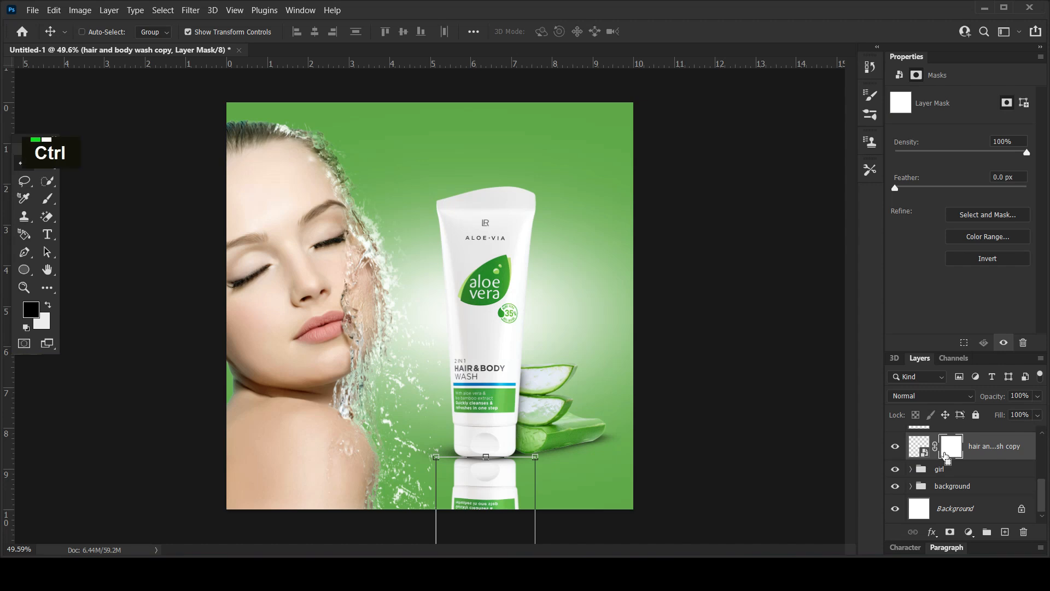
key("ctrl+i")
Draw vertical gradients on the tube reflection's mask so the reflection appears beneath the cap and fades out downward.
left_click(48, 290)
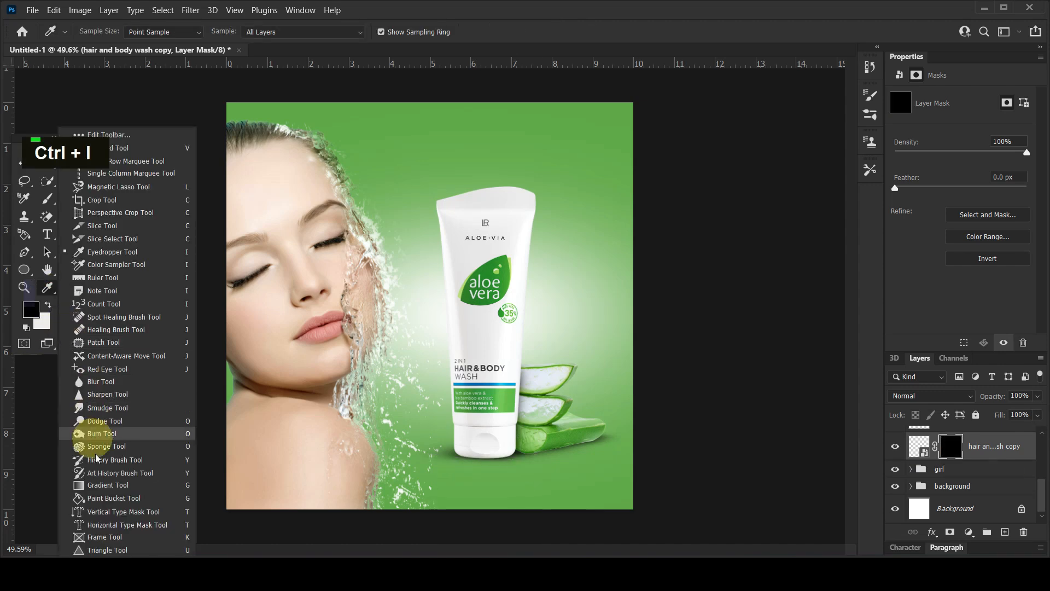
left_click(104, 487)
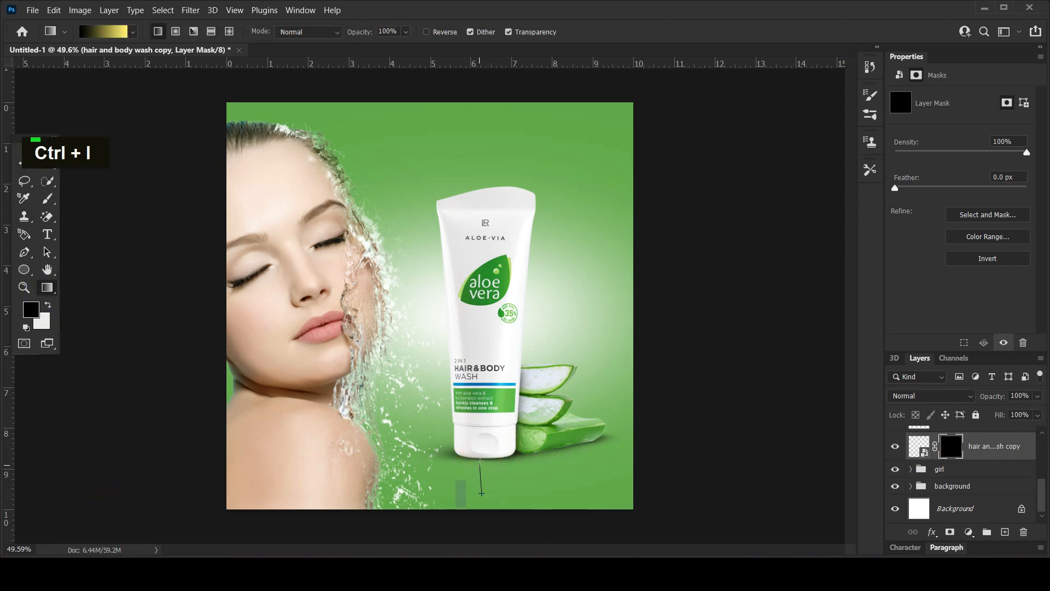
left_click_drag(481, 493, 481, 493)
key("shift")
left_click_drag(482, 436, 487, 458)
Set the tube reflection's blend mode to Lighten and its opacity to 77%.
left_click(910, 396)
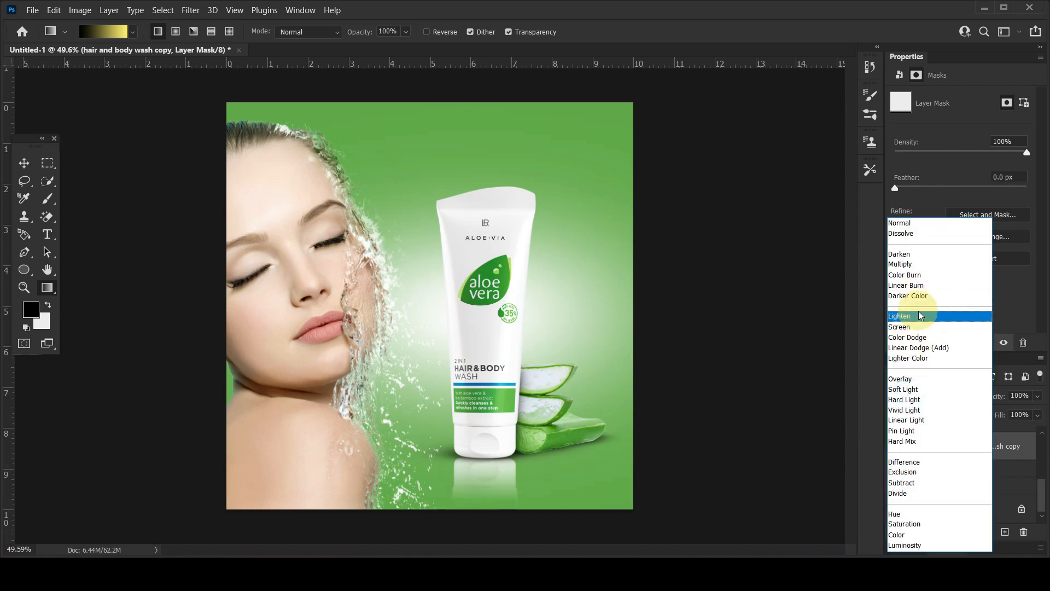
left_click(889, 316)
left_click_drag(991, 398, 978, 402)
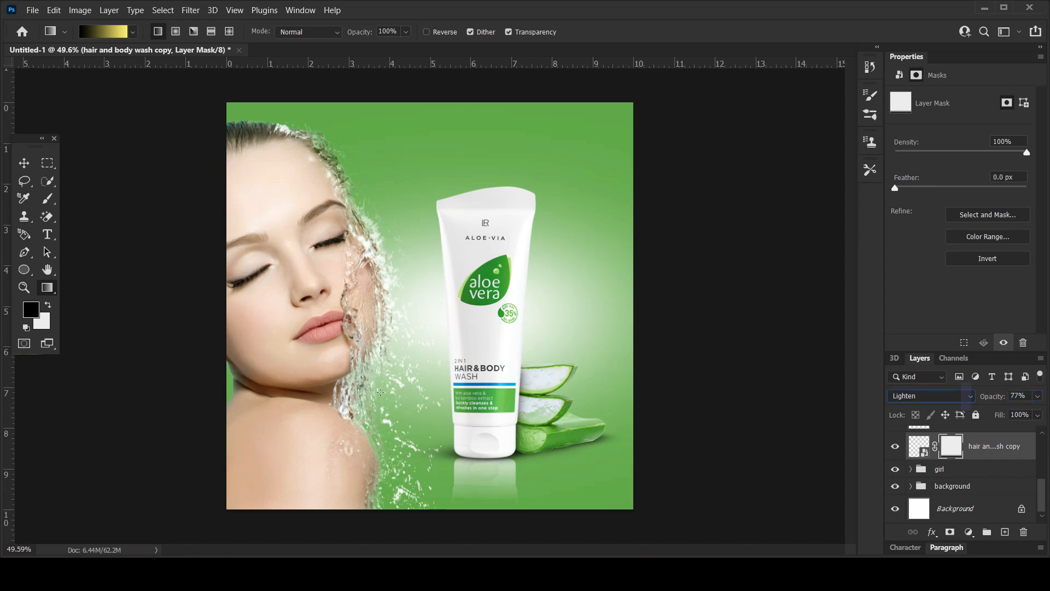
Duplicate the aloevera layer and move the copy directly above the tube reflection layer.
left_click(24, 163)
left_click(555, 430)
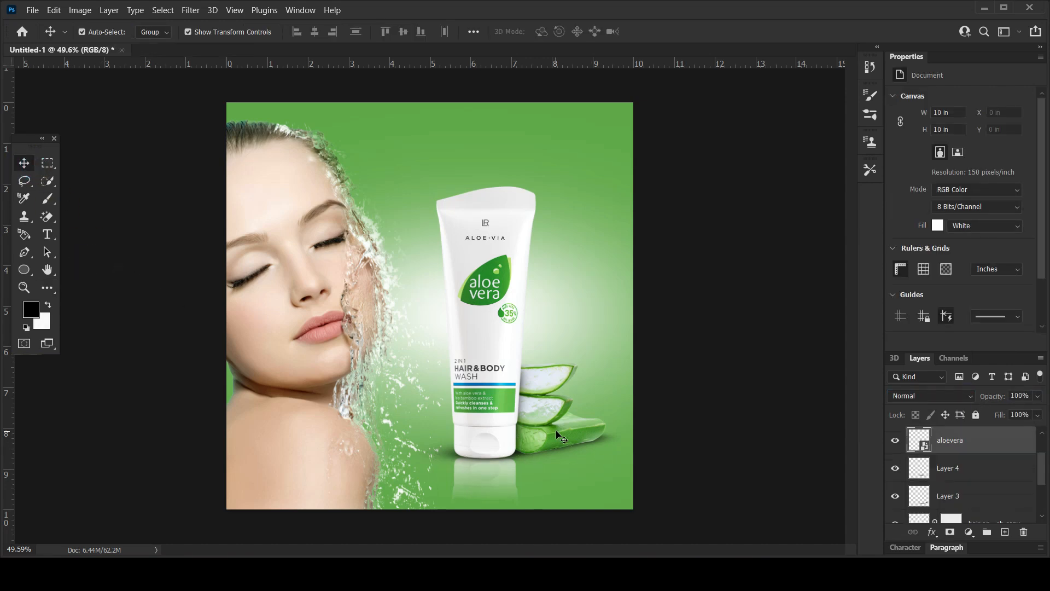
key("ctrl+j")
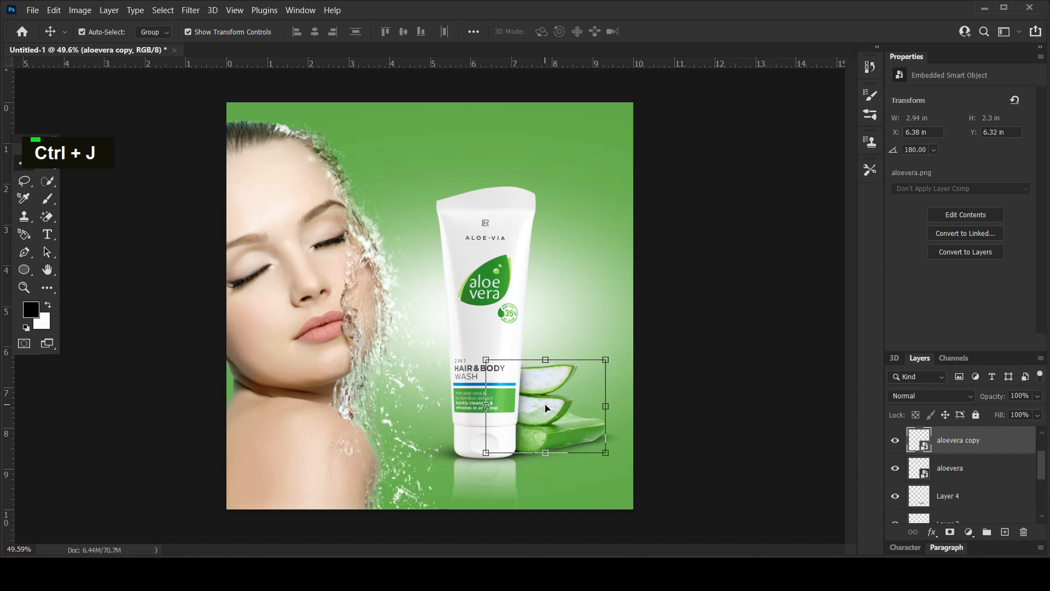
left_click_drag(956, 439, 950, 483)
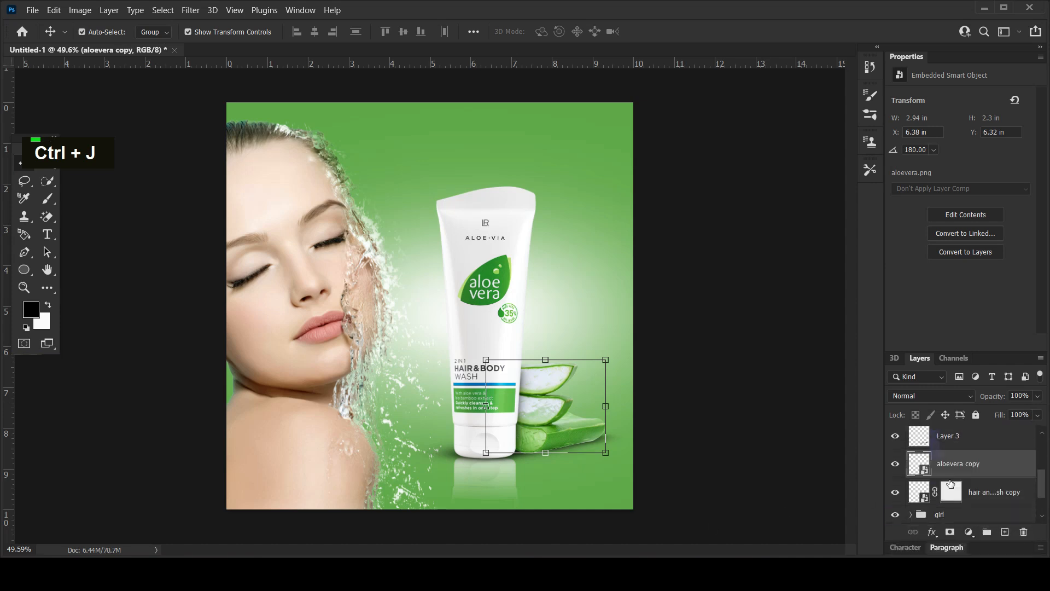
Flip the aloe copy vertically and move it straight down beneath the original slices as a reflection.
key("ctrl+t")
right_click(558, 404)
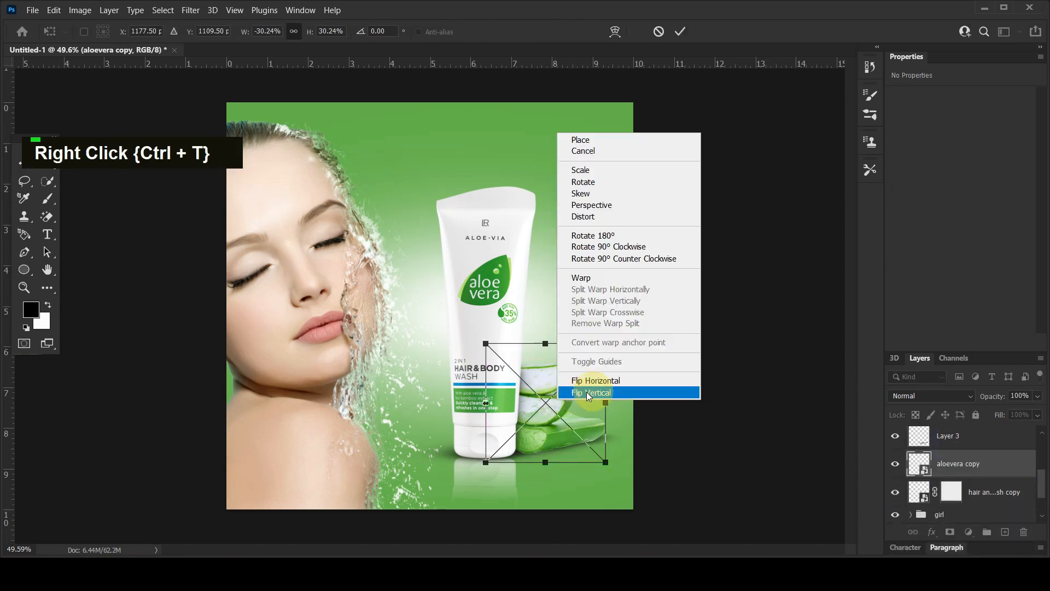
left_click(571, 394)
left_click_drag(568, 399, 567, 485)
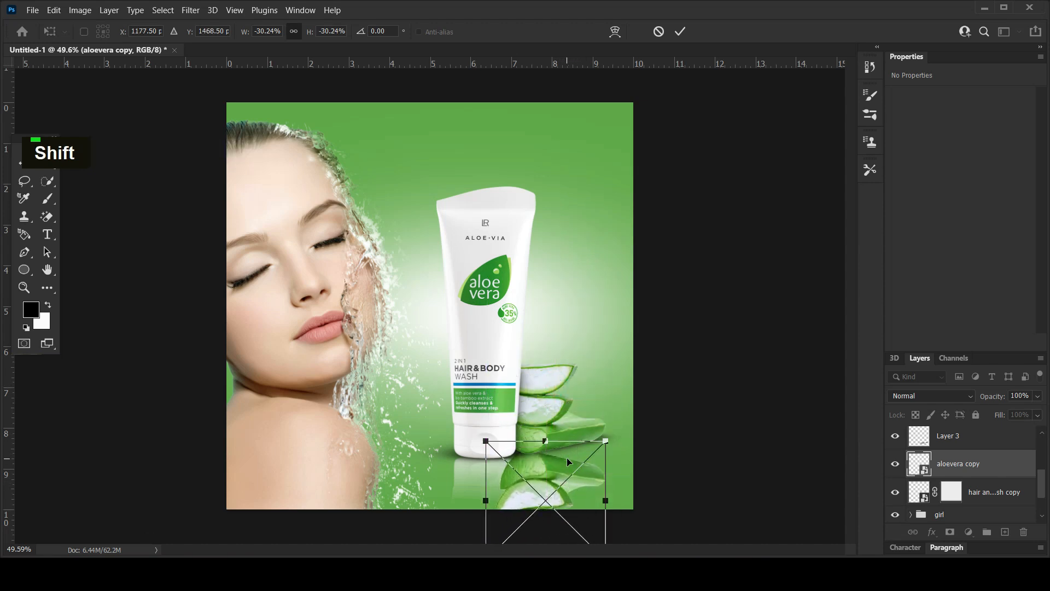
Warp the flipped aloe to follow the slanted base of the original slices and move its layer below the tube reflection layer.
left_click(608, 40)
left_click_drag(596, 461, 595, 444)
left_click_drag(528, 455, 601, 455)
left_click_drag(537, 470, 507, 487)
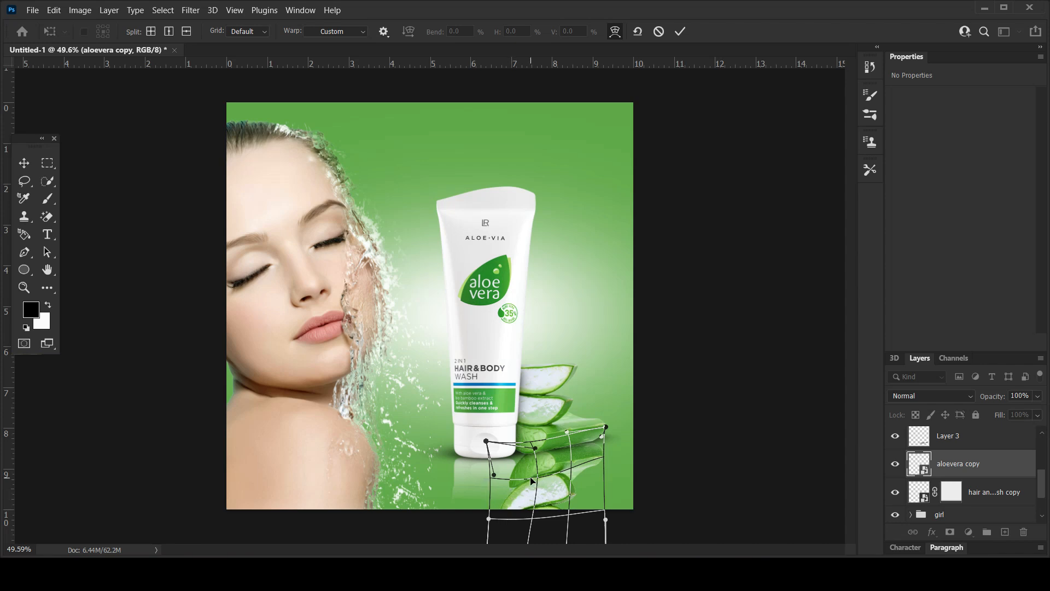
key("Return")
left_click_drag(989, 464, 991, 506)
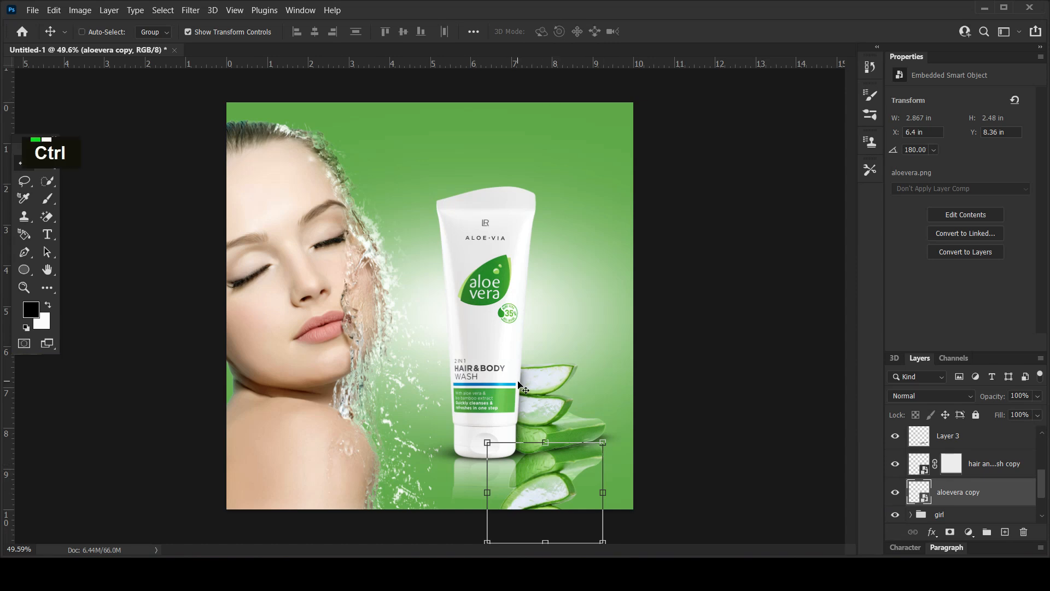
Refine the aloe reflection's warp to about 2.86 in wide and 2.49 in high.
key("ctrl+t")
left_click(614, 30)
left_click_drag(524, 475, 573, 450)
left_click_drag(529, 509, 533, 506)
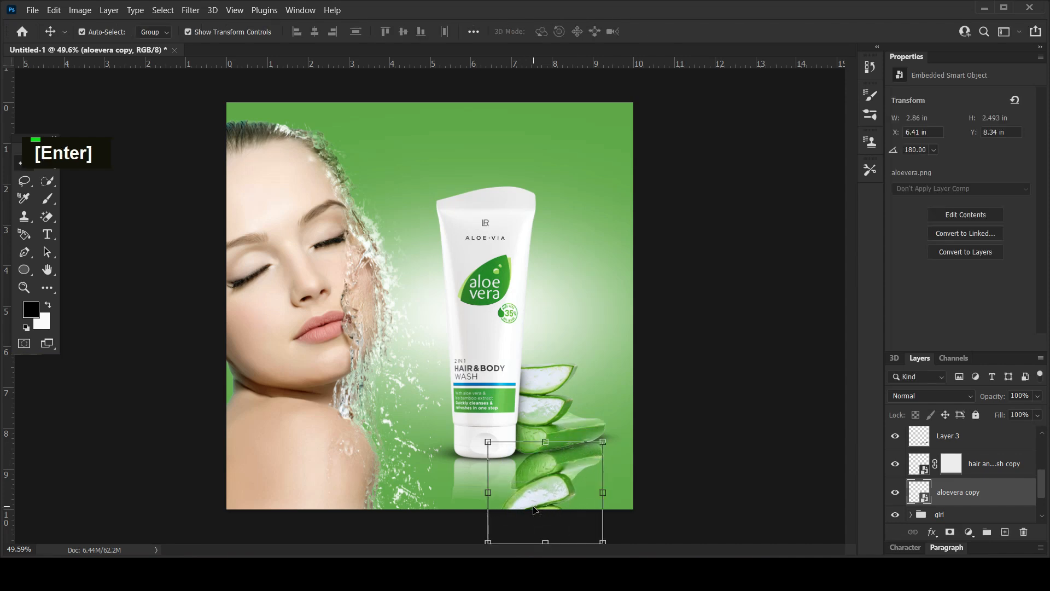
Give the aloe reflection an inverted, black layer mask and reveal its upper part with vertical gradients so it fades downward.
left_click(951, 532)
key("ctrl+i")
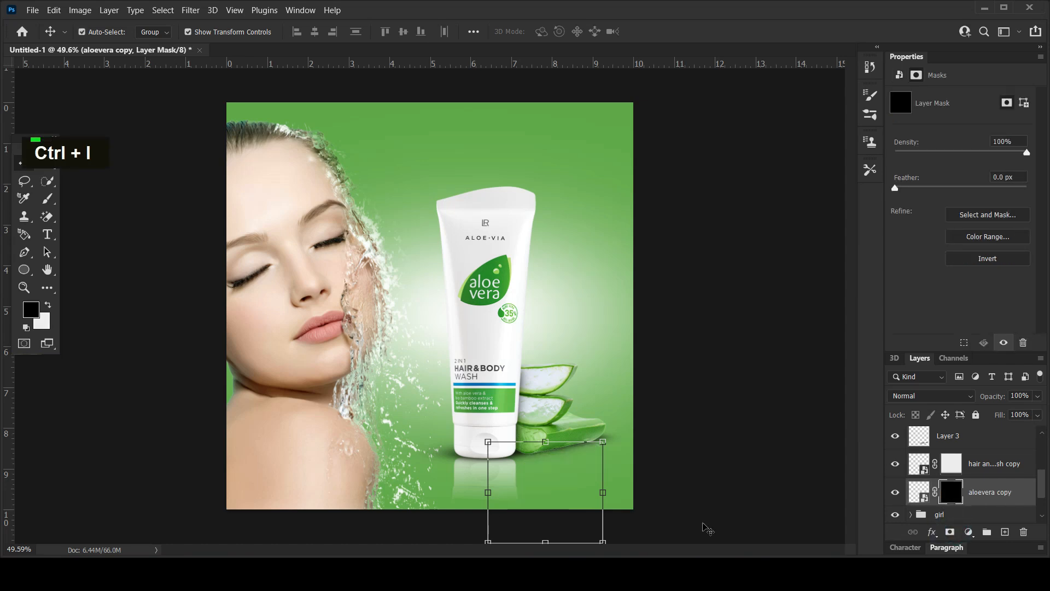
left_click(46, 288)
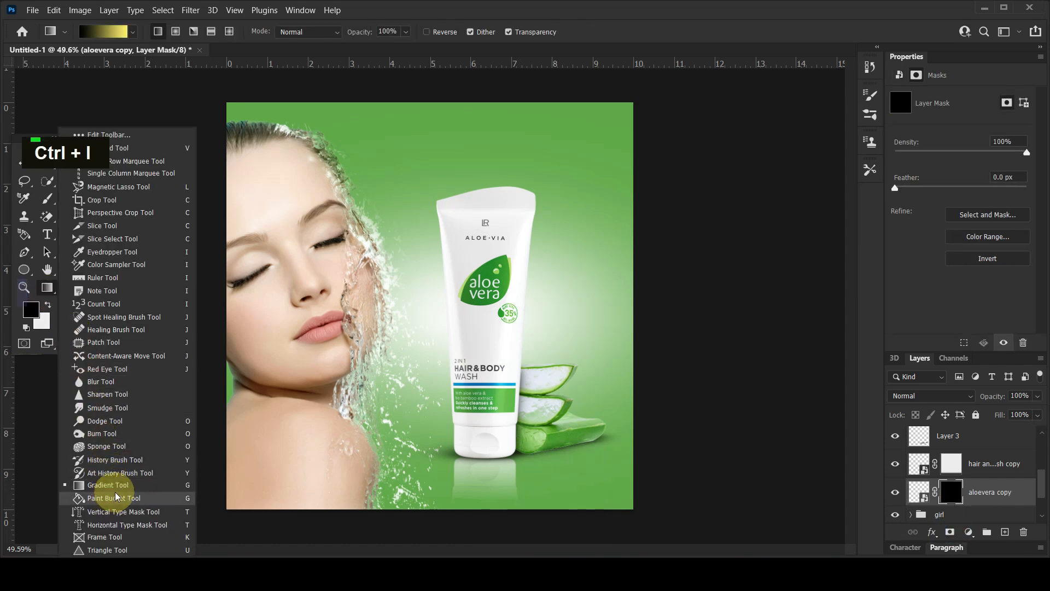
left_click(115, 486)
left_click_drag(534, 497, 535, 466)
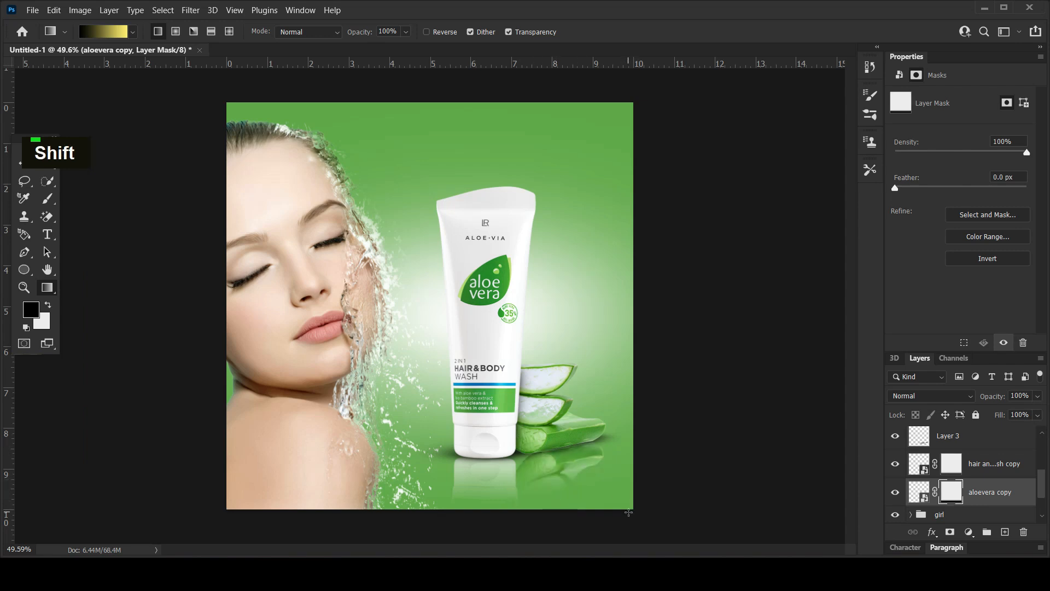
left_click_drag(556, 487, 557, 428)
Set the aloe reflection's blend mode to Lighten.
left_click(929, 395)
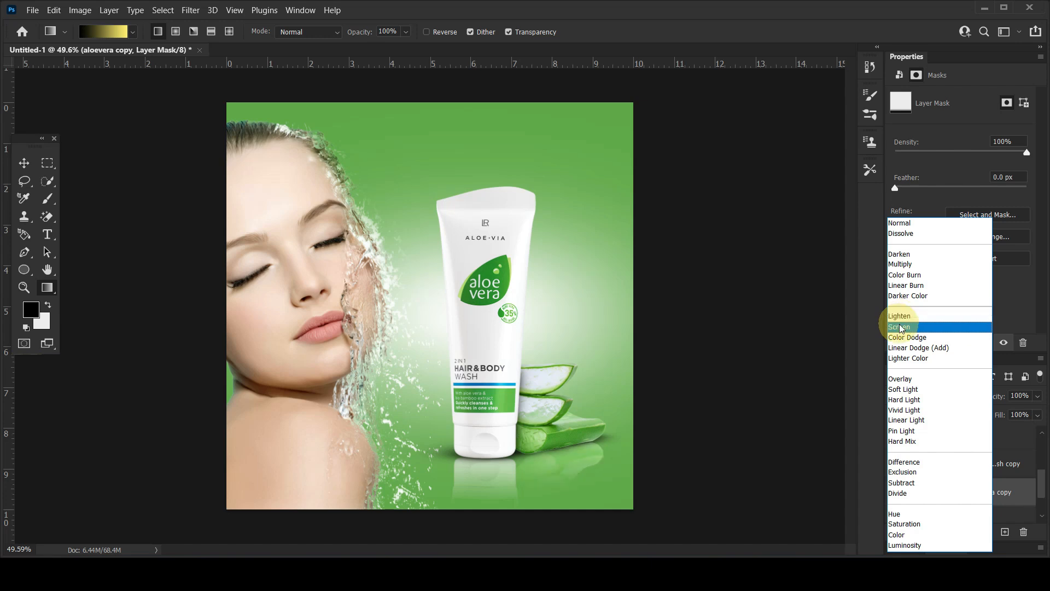
left_click(899, 317)
left_click(24, 163)
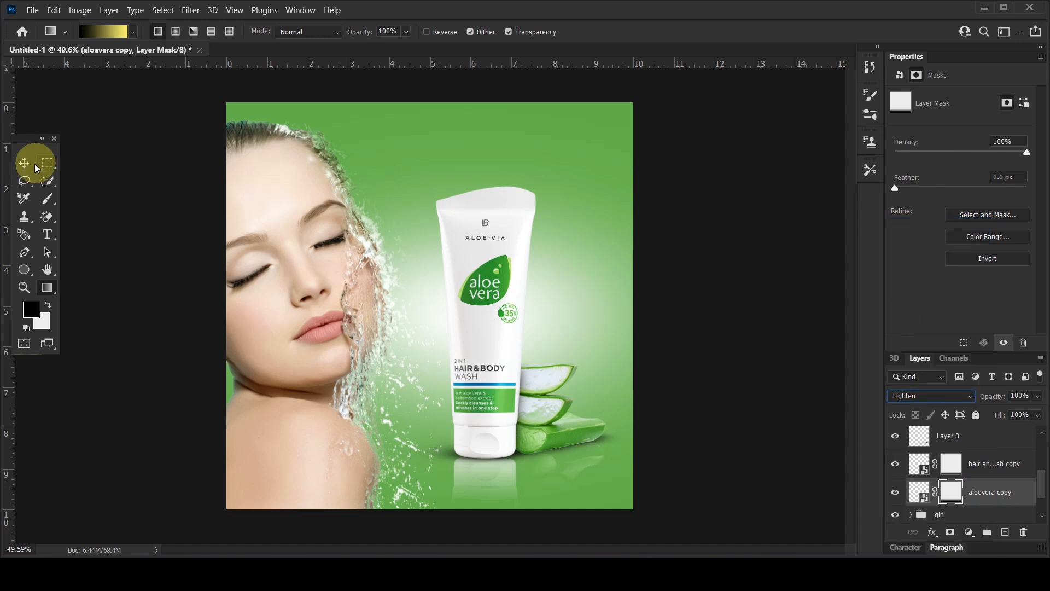
left_click(123, 254)
scroll(570, 391, "down", 2, "alt")
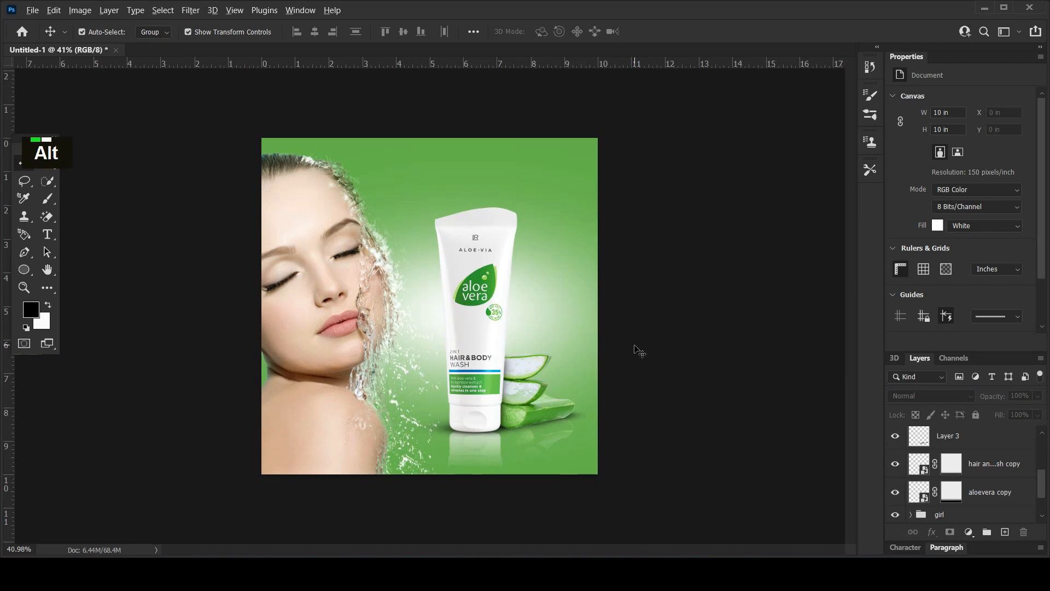
scroll(629, 331, "up", 3)
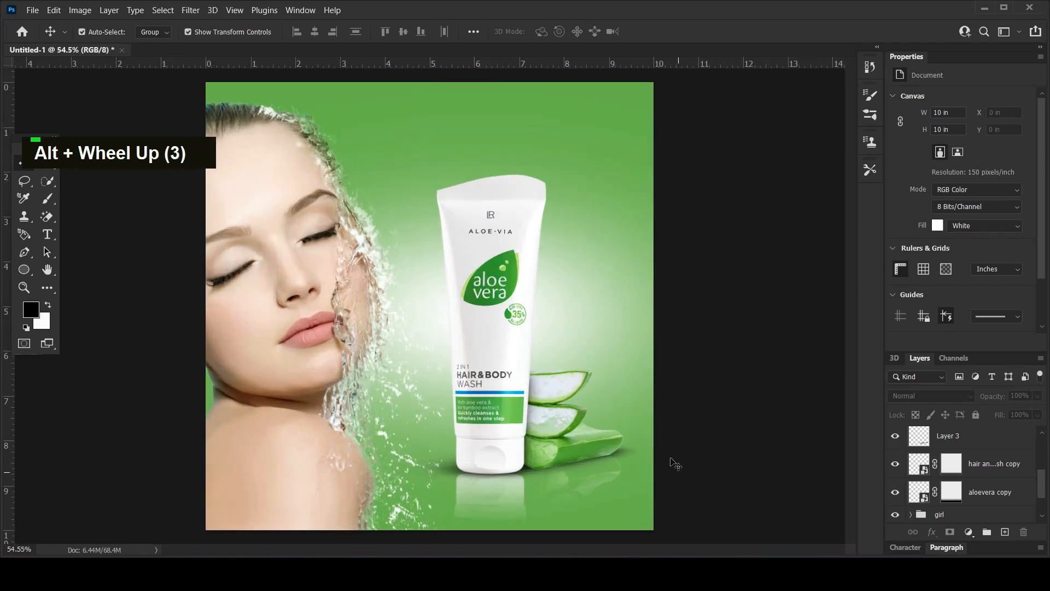
Add a Brightness/Contrast adjustment clipped to the original aloe slices, with brightness 27 and contrast 9.
left_click(595, 441)
left_click(969, 532)
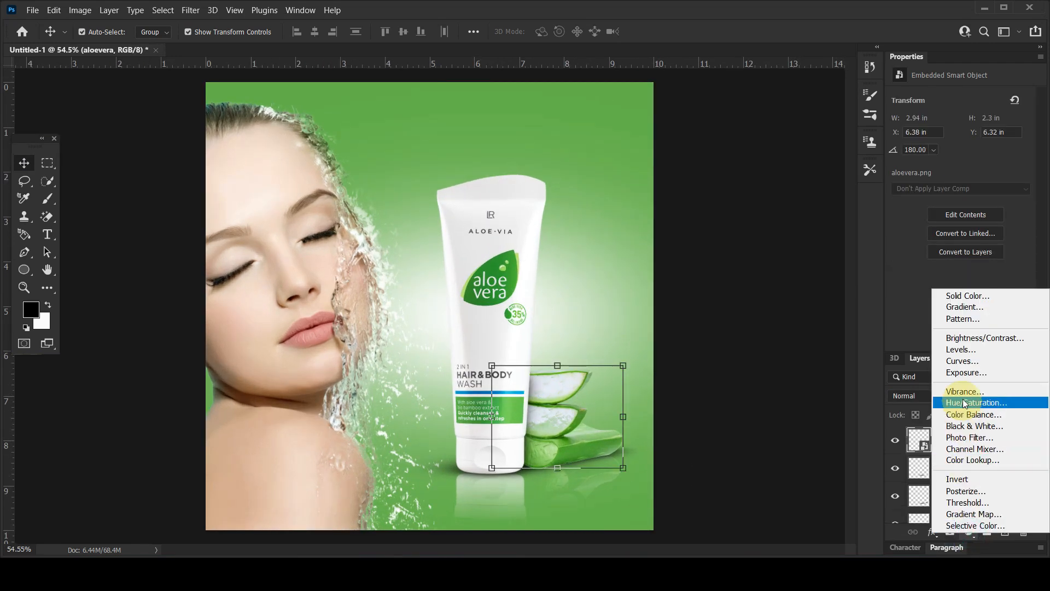
left_click(951, 339)
left_click(945, 343)
left_click_drag(960, 136, 972, 137)
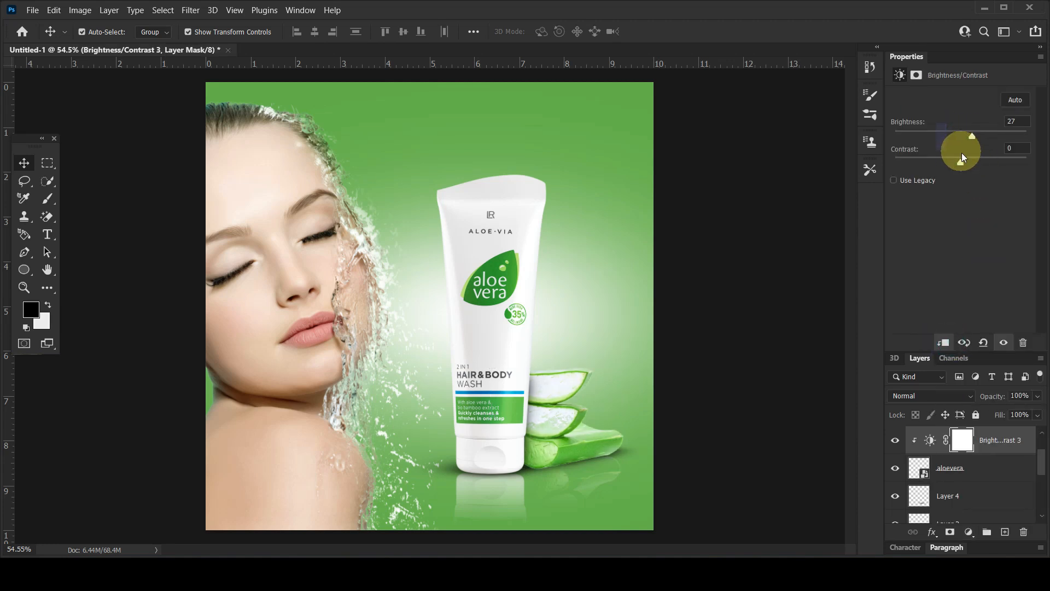
left_click(756, 294)
scroll(755, 294, "down", 3)
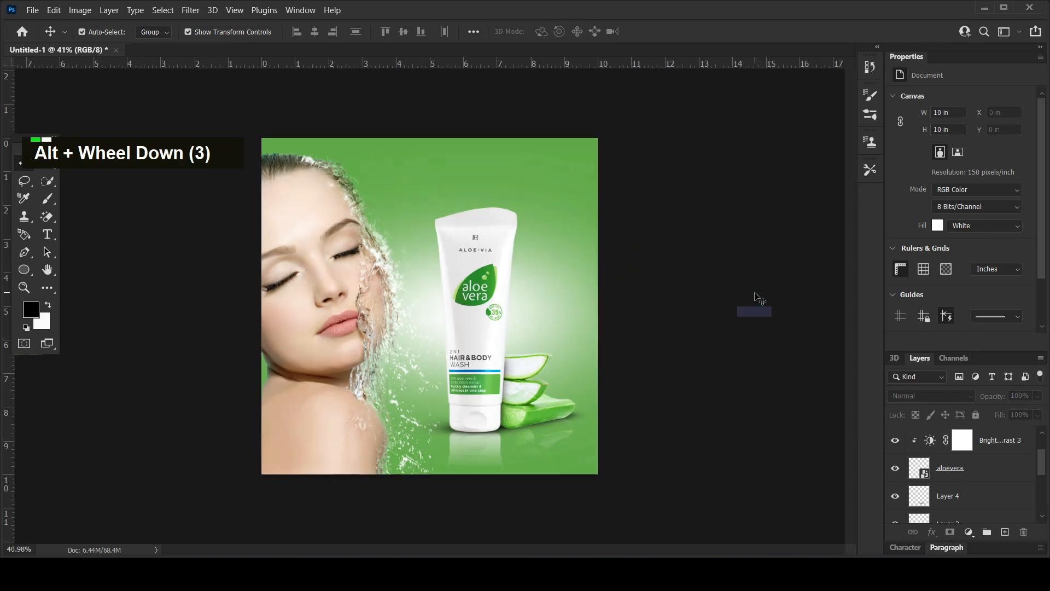
Group the aloevera layer with its brightness adjustment and move Layer 2 into the same group.
left_click(989, 450, "shift")
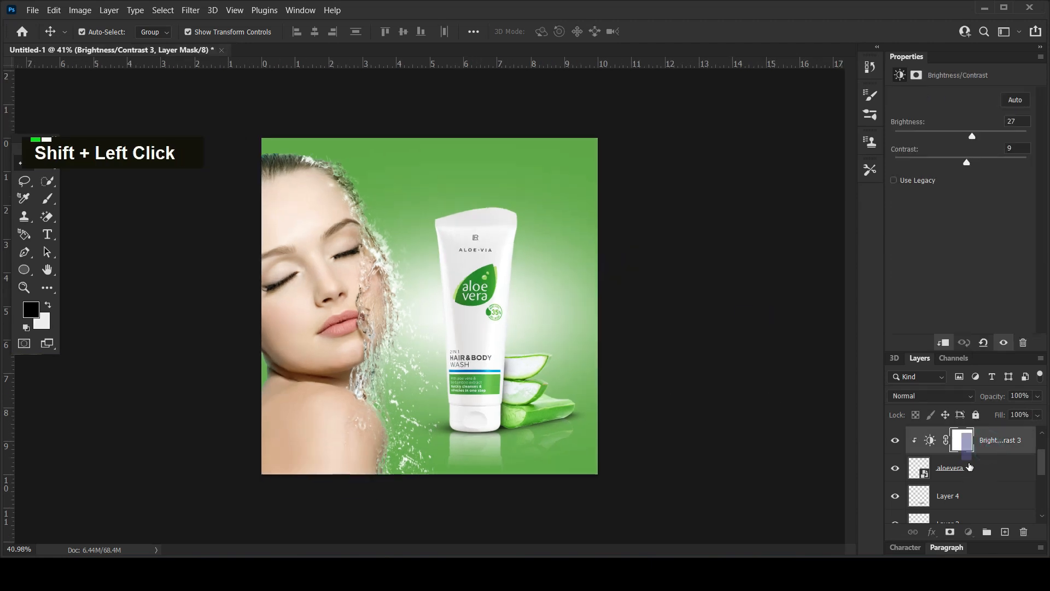
scroll(989, 471, "up", 2)
key("ctrl+g")
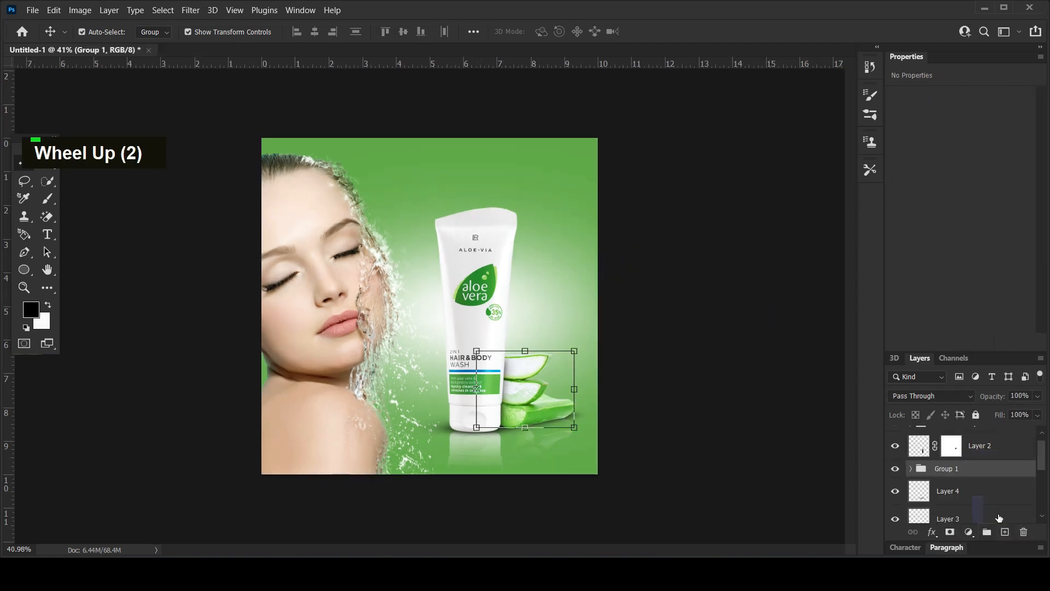
left_click(977, 449)
scroll(977, 449, "up", 1)
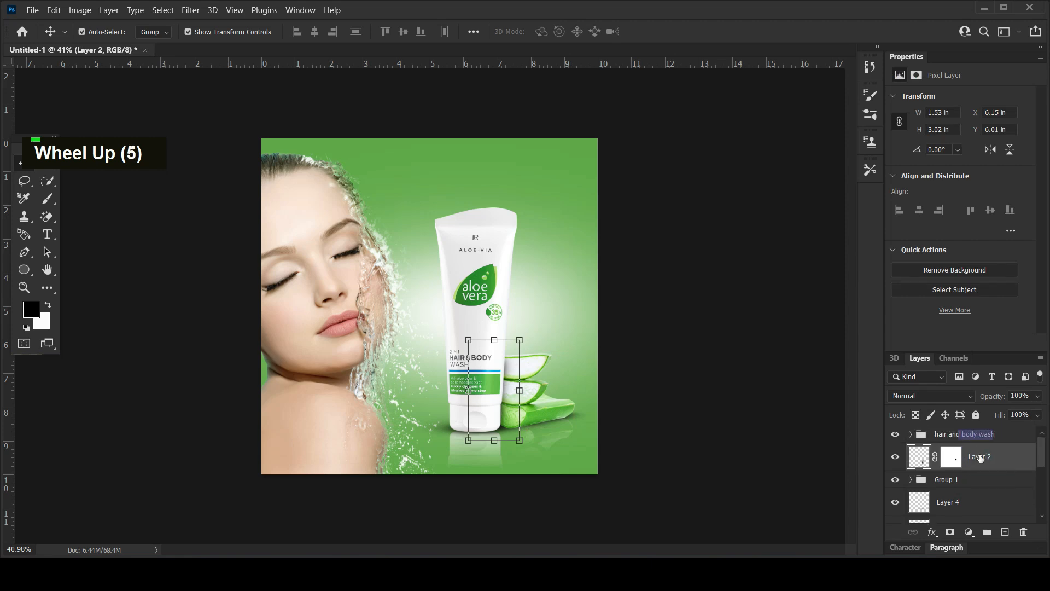
key("Delete")
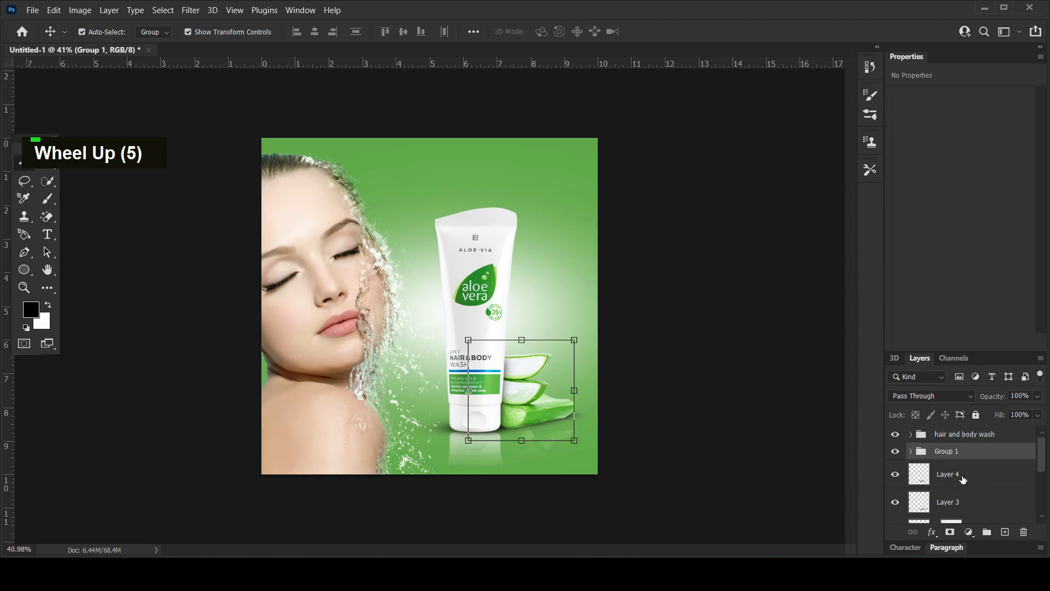
Examine the layer stack and the composed tube, aloe slices and reflections.
left_click(962, 479)
scroll(964, 486, "down", 3)
scroll(966, 490, "down", 2)
scroll(965, 490, "up", 6)
left_click_drag(700, 286, 741, 316)
scroll(477, 323, "up", 3)
scroll(477, 323, "down", 1)
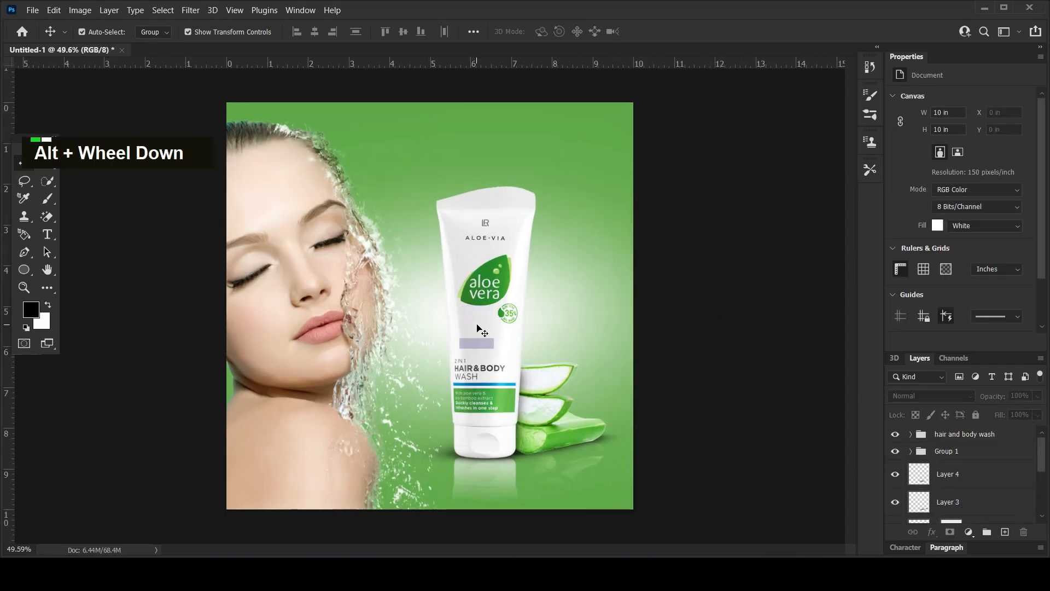
scroll(482, 393, "down", 1)
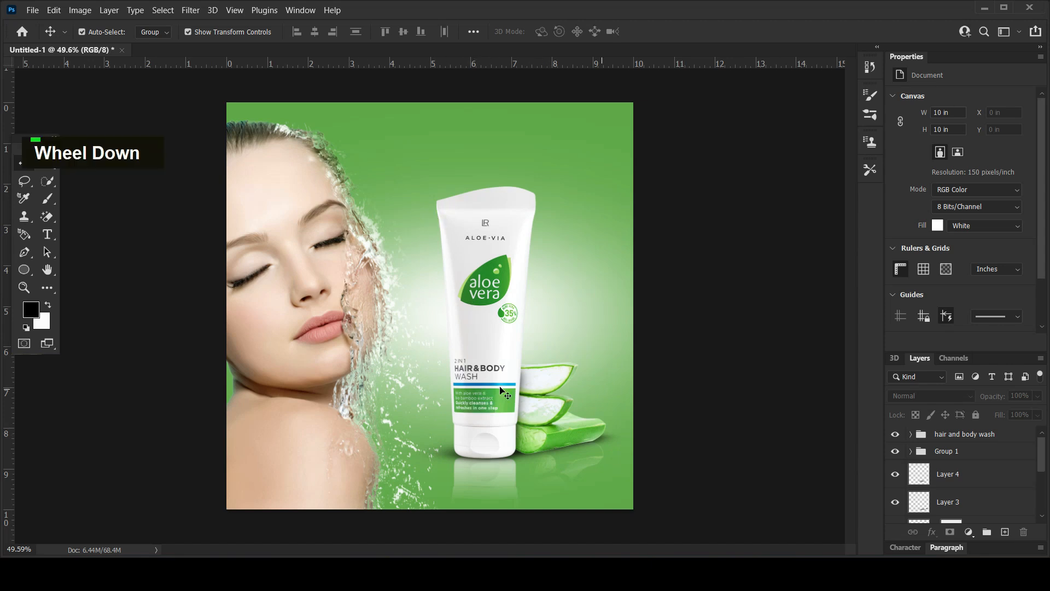
Create a new 10 × 10 in document at 150 pixels/inch and add a black (000000) solid color fill layer.
left_click(34, 11)
left_click(40, 23)
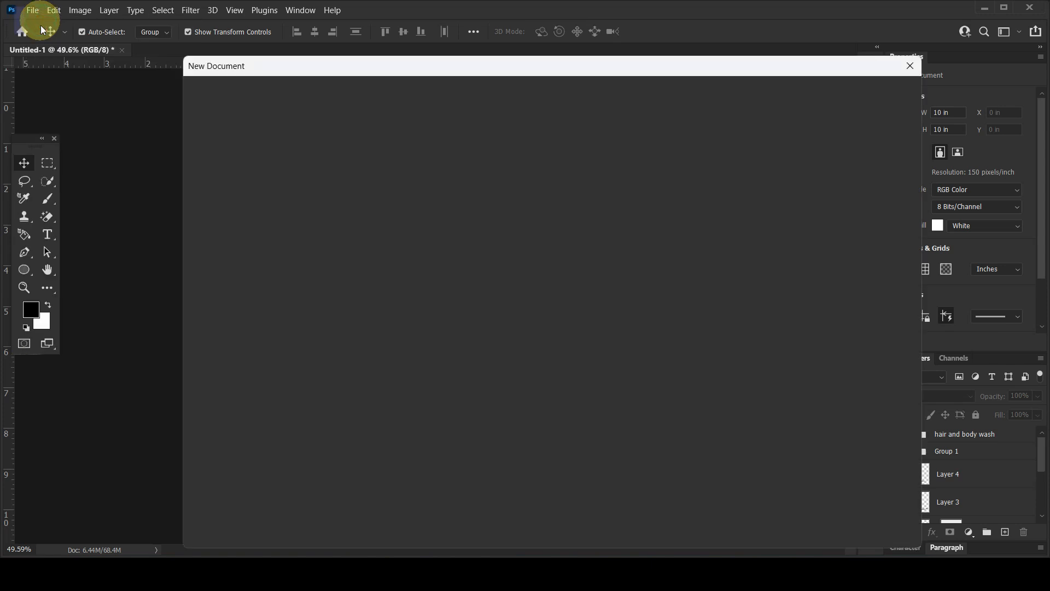
double_click(284, 196)
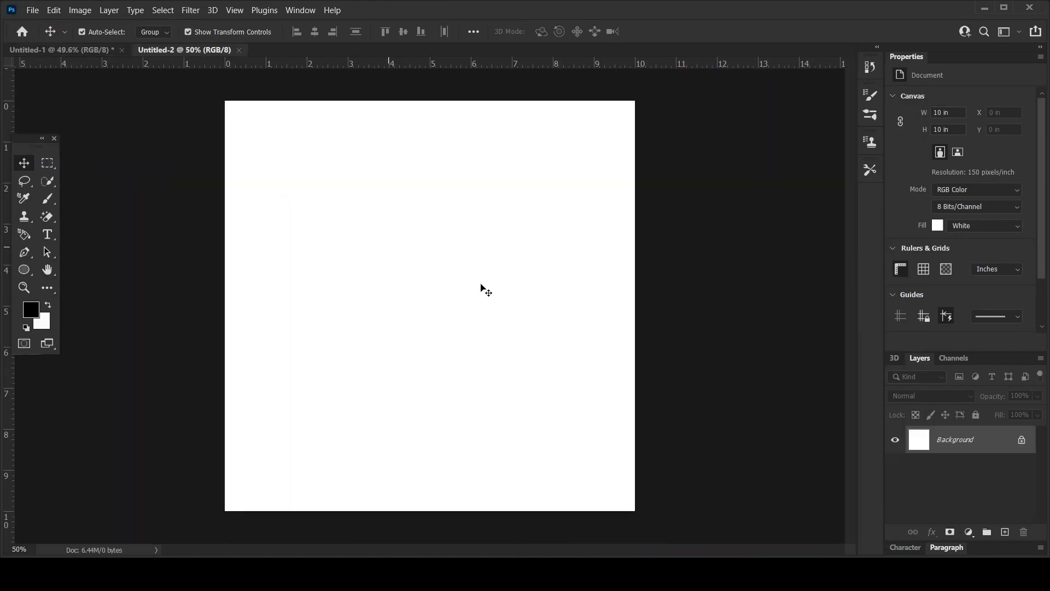
left_click(968, 532)
left_click(972, 301)
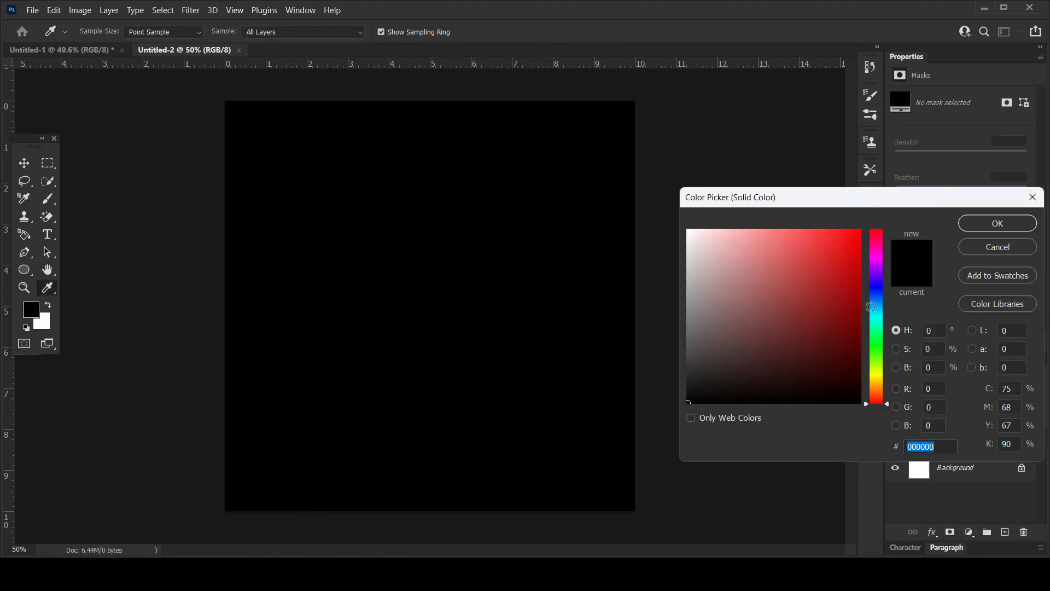
left_click(965, 227)
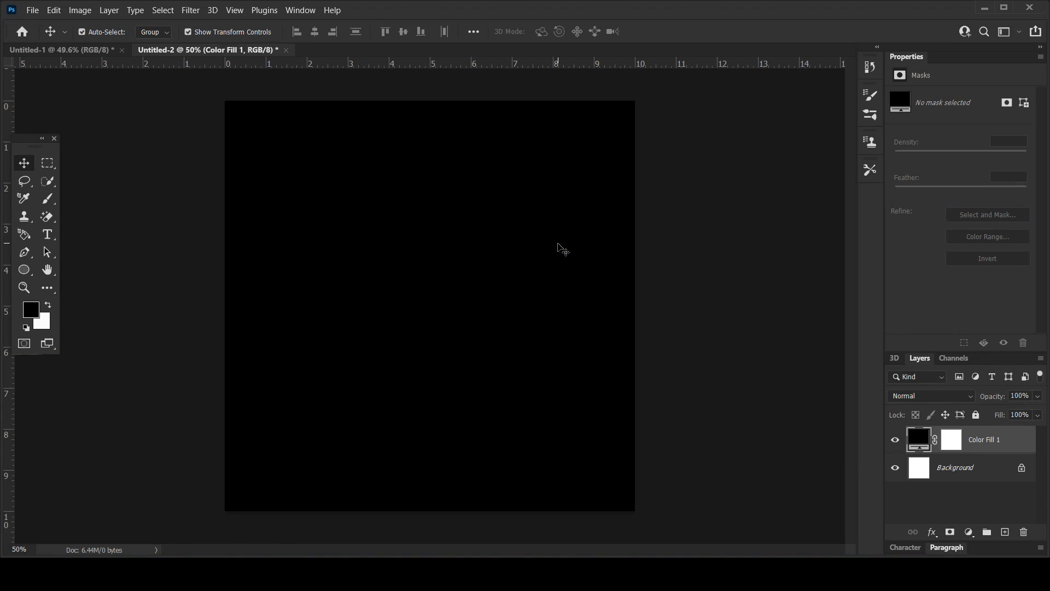
Convert the black fill to a smart object and render a centred 50-300mm Zoom lens flare at 125% brightness.
left_click(191, 11)
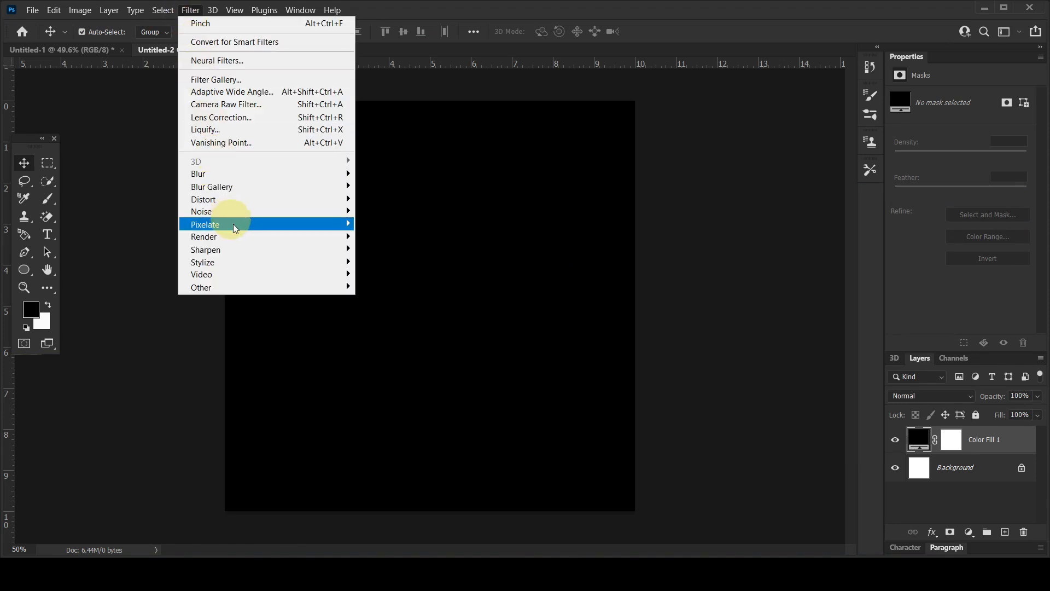
mouse_move(312, 237)
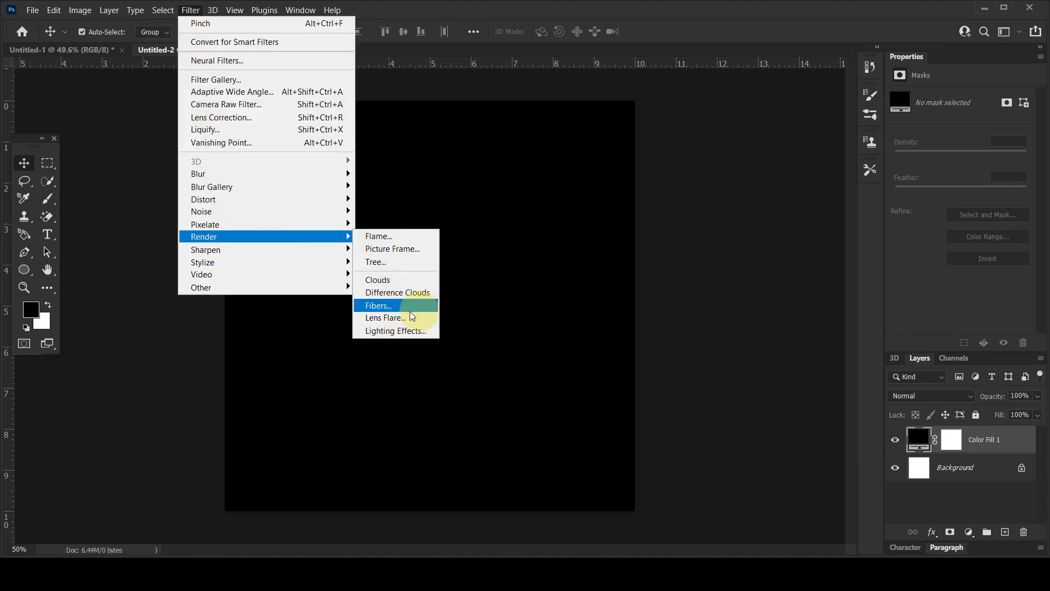
left_click(386, 318)
left_click(507, 222)
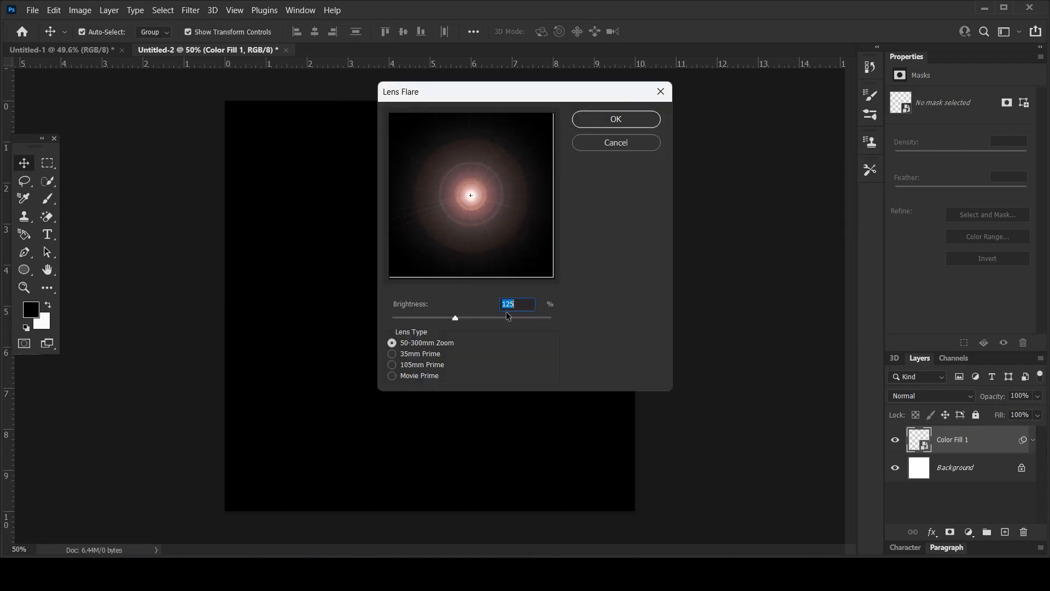
left_click(469, 196)
left_click(627, 121)
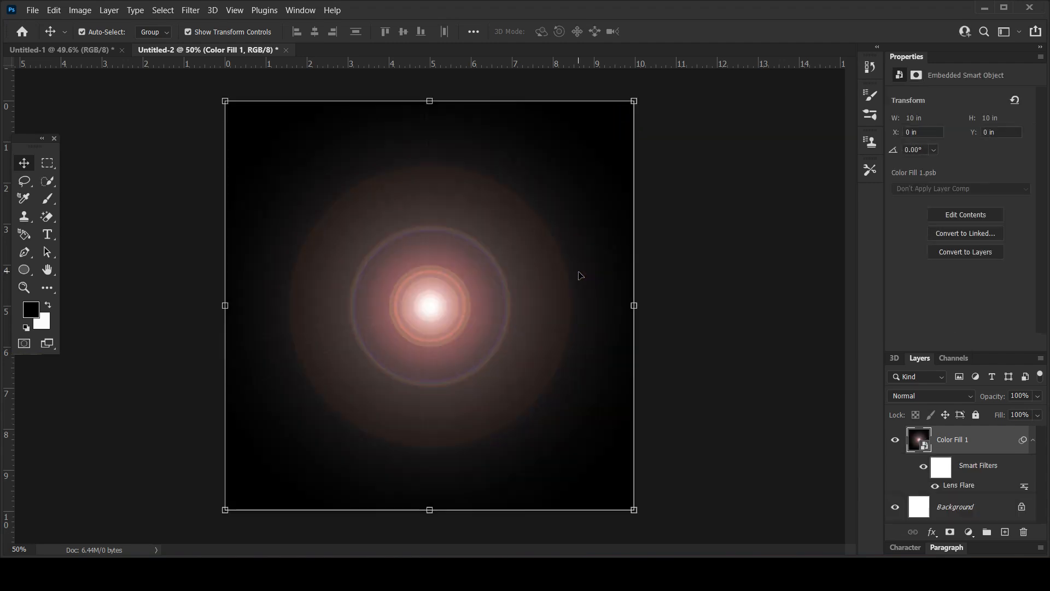
Apply a ZigZag distortion to the flare with amount 100 and the Pond Ripples style.
left_click(196, 13)
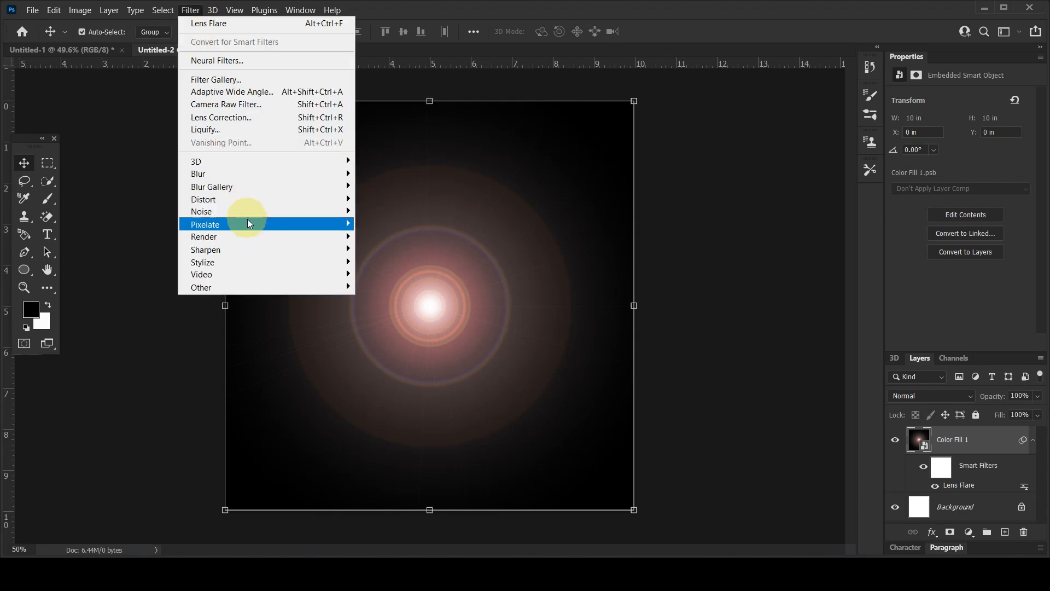
mouse_move(252, 200)
left_click(382, 298)
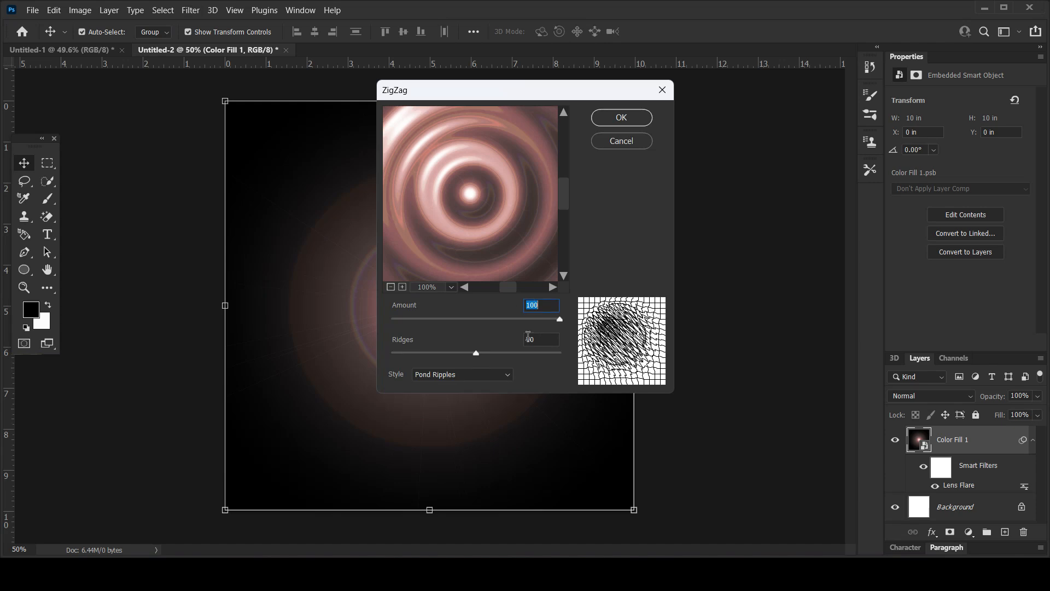
left_click(606, 122)
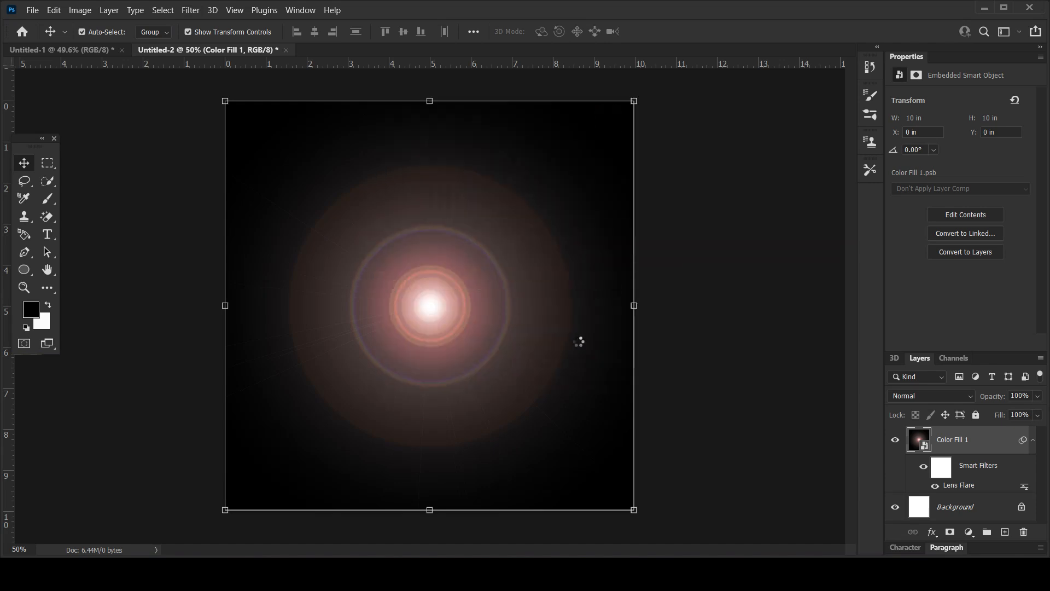
Apply a Pinch distortion of 50% to the rippled flare.
left_click(193, 12)
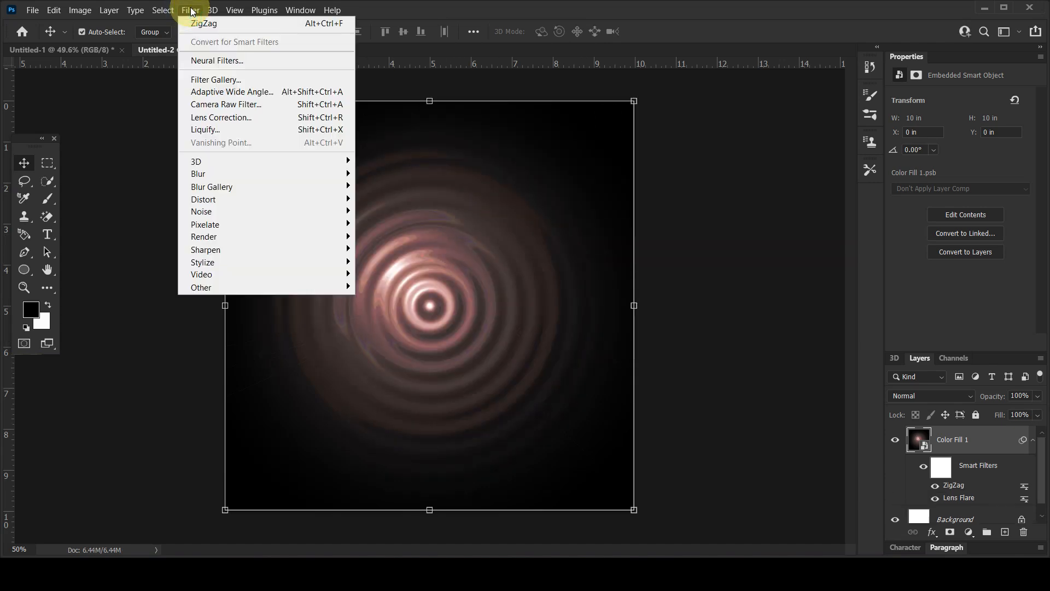
mouse_move(232, 201)
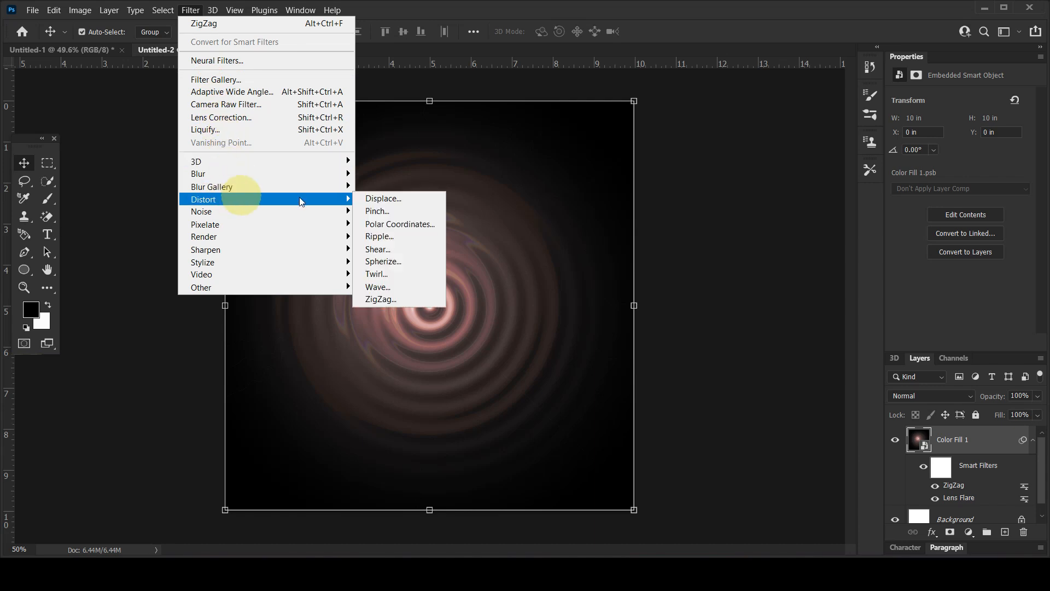
left_click(384, 211)
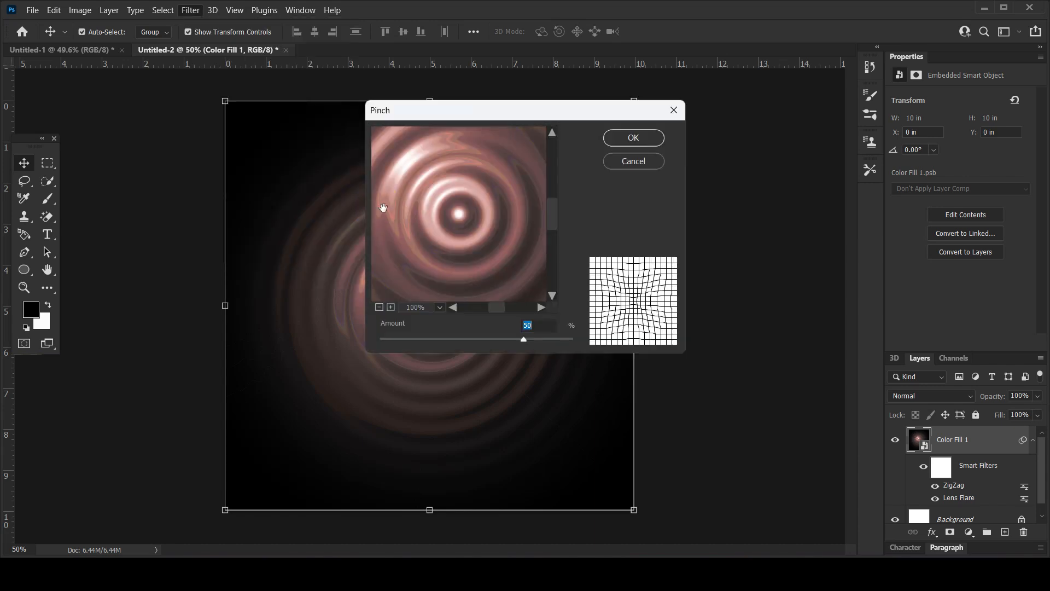
left_click(633, 136)
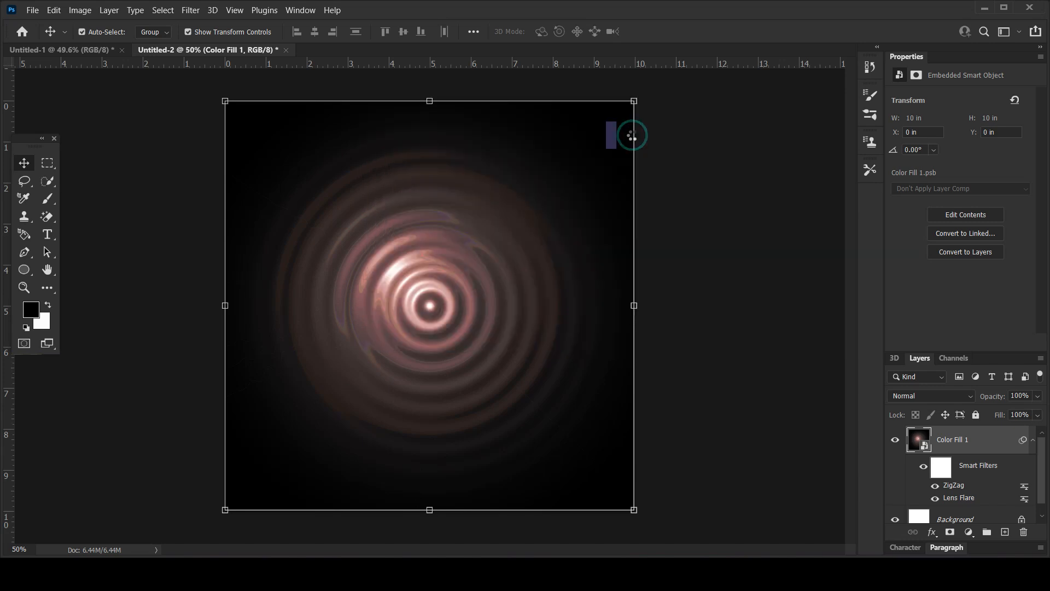
Convert the filtered Color Fill 1 layer to a smart object and bring it into the Untitled-1 advert, covering the canvas.
right_click(967, 435)
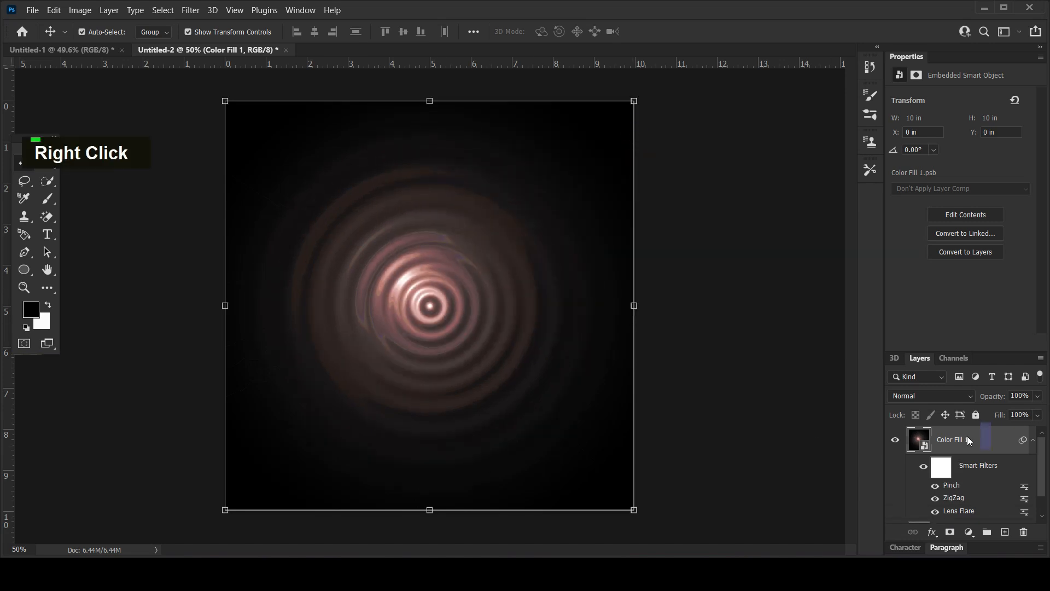
left_click(811, 130)
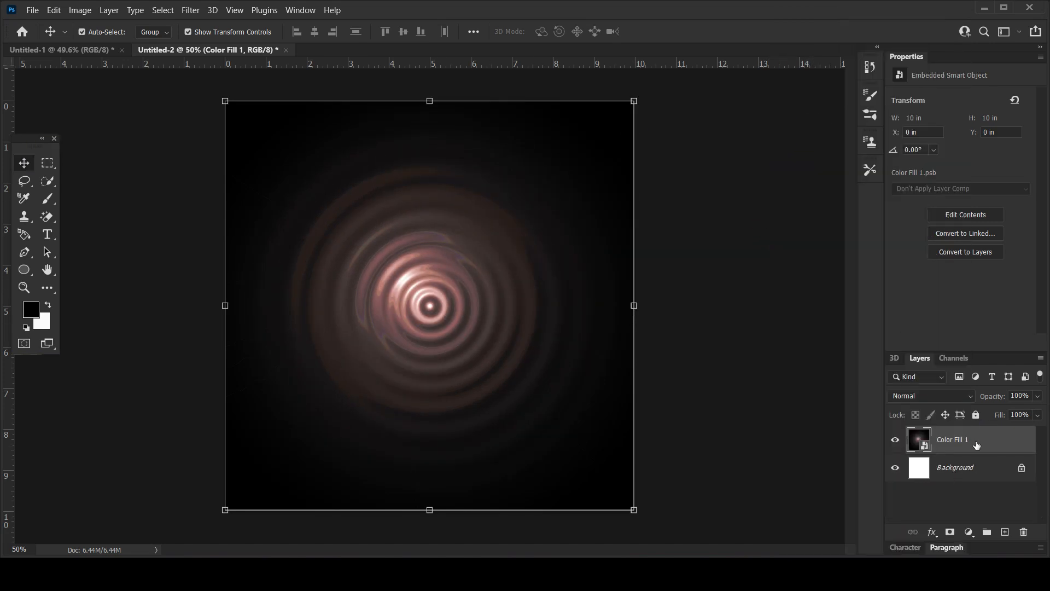
left_click(90, 50)
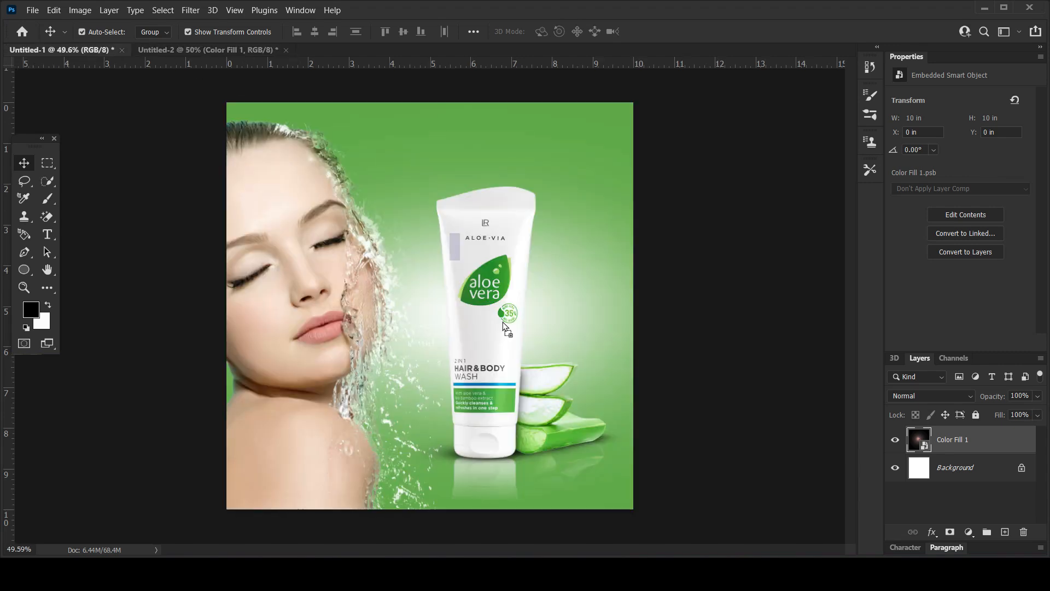
left_click_drag(503, 322, 503, 322)
left_click_drag(545, 352, 474, 336)
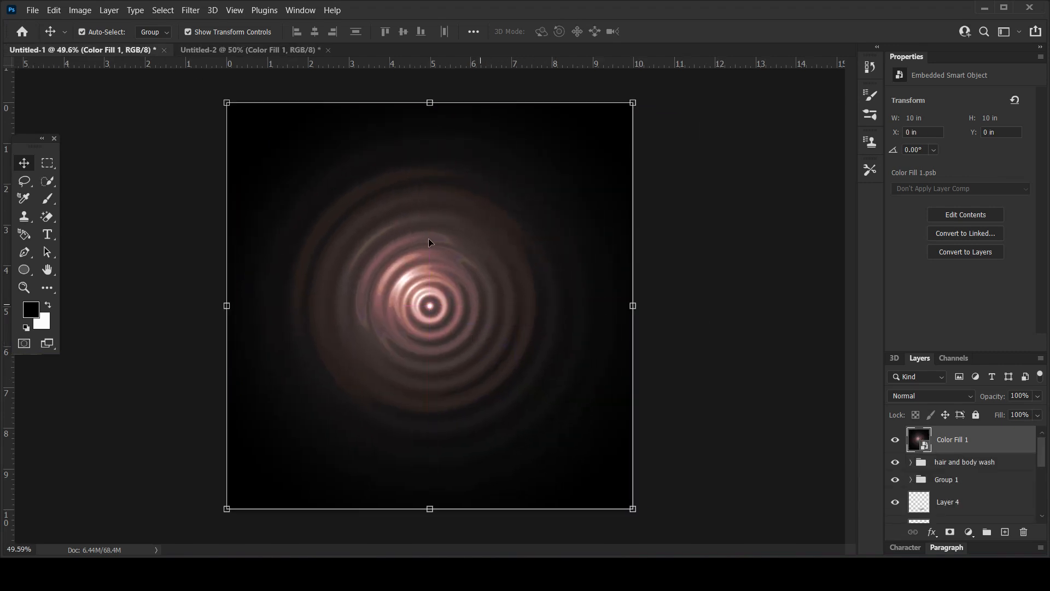
Blend the ripple layer with Screen, squash it to 23.33% height and centre it under the tube's base.
left_click(909, 396)
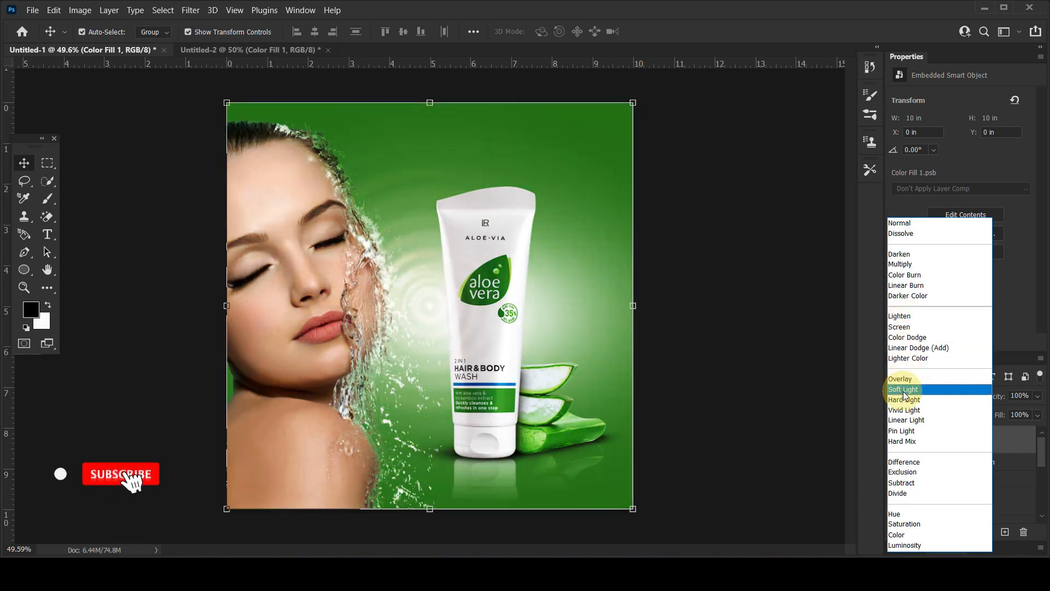
left_click(899, 327)
left_click_drag(432, 107, 454, 414)
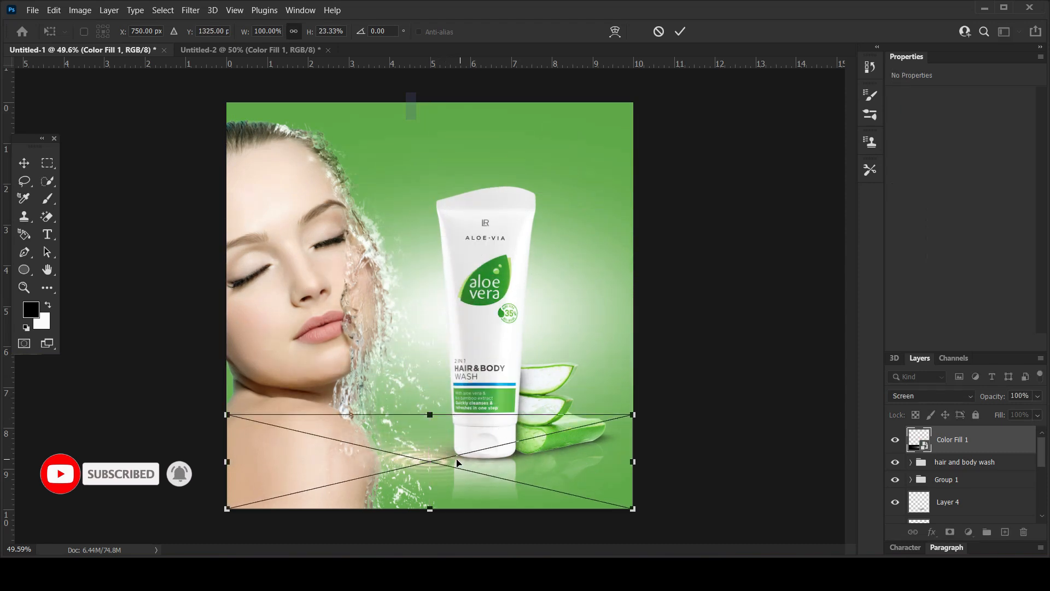
left_click_drag(459, 462, 517, 464)
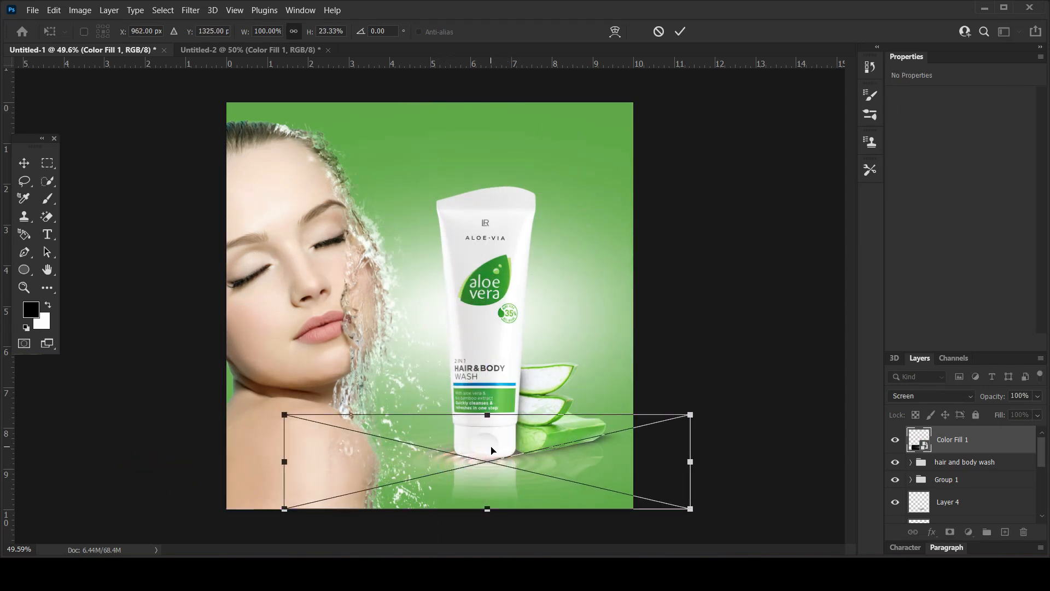
key("Return")
Move the ripple layer below Group 1 and enlarge it to about 16.6 × 3.87 in around the tube's base.
left_click_drag(994, 444, 983, 491)
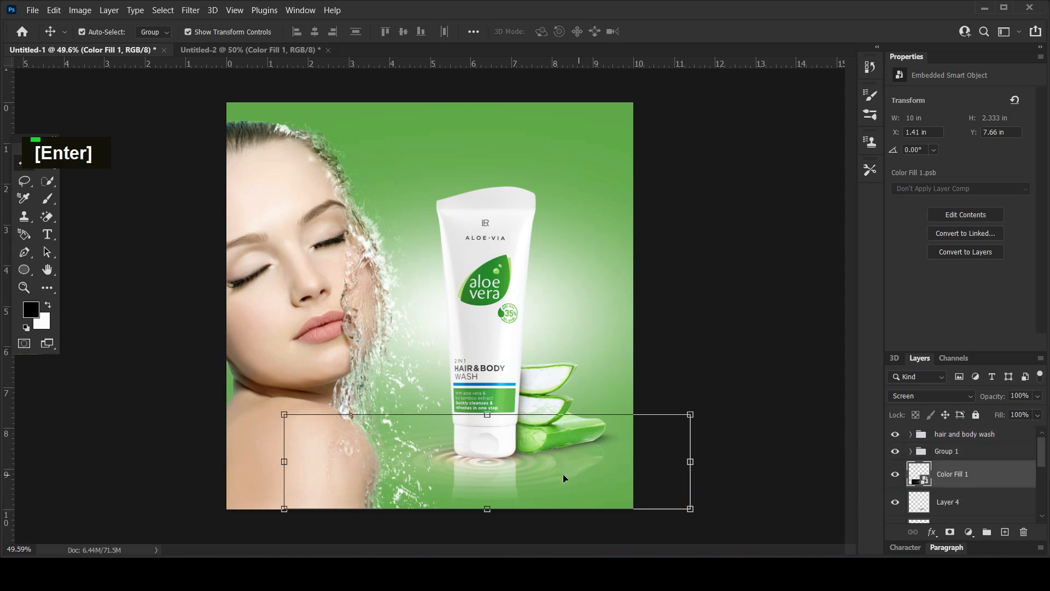
left_click(691, 415)
left_click_drag(692, 415, 825, 382)
left_click_drag(598, 478, 601, 471)
key("Return")
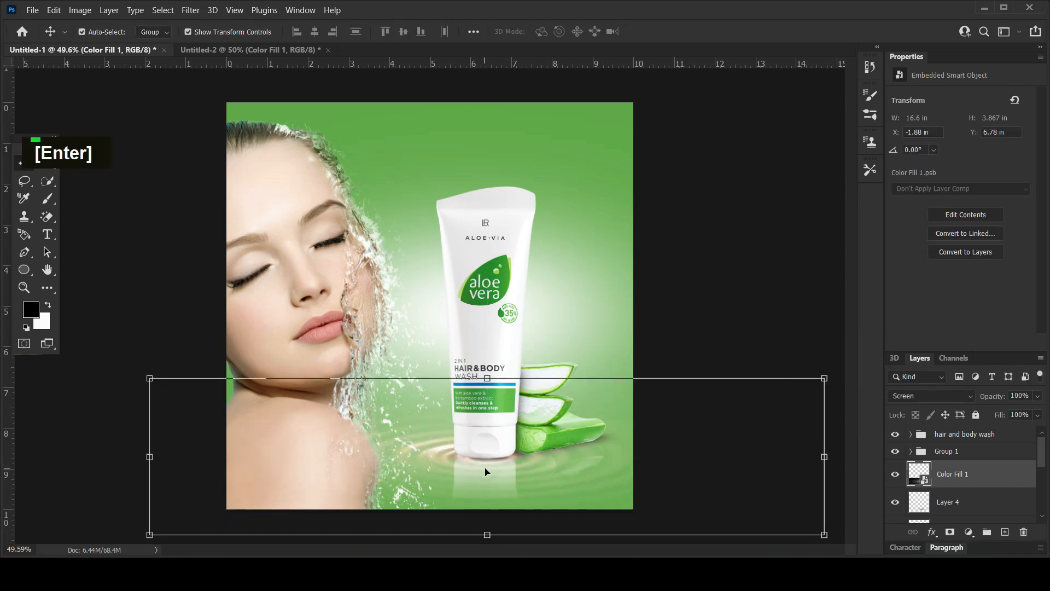
Compare blend modes for the ripple layer, keep Screen and add a layer mask to it.
left_click(940, 393)
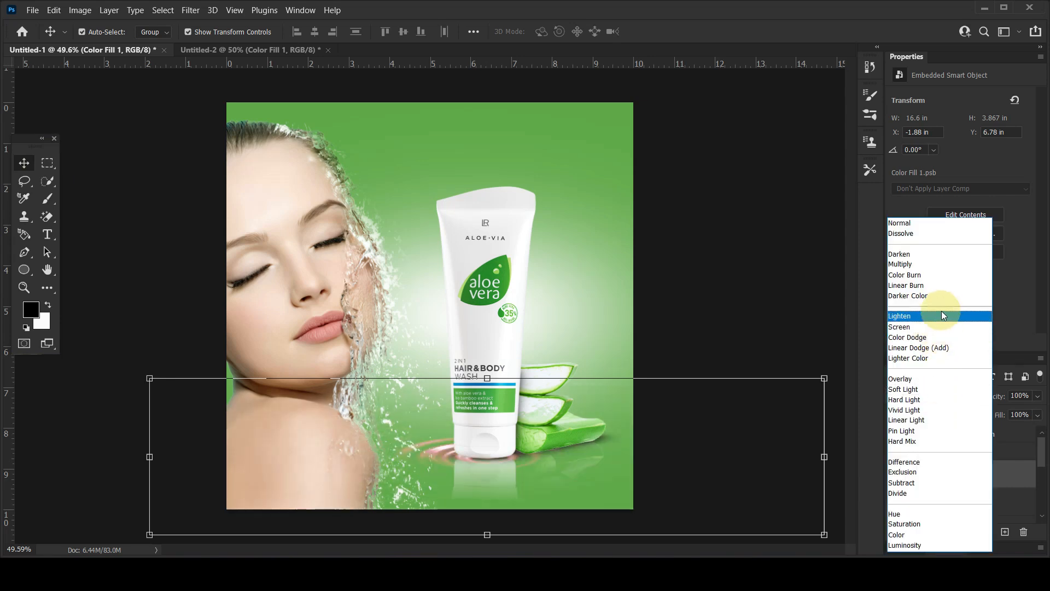
left_click(909, 327)
left_click(950, 532)
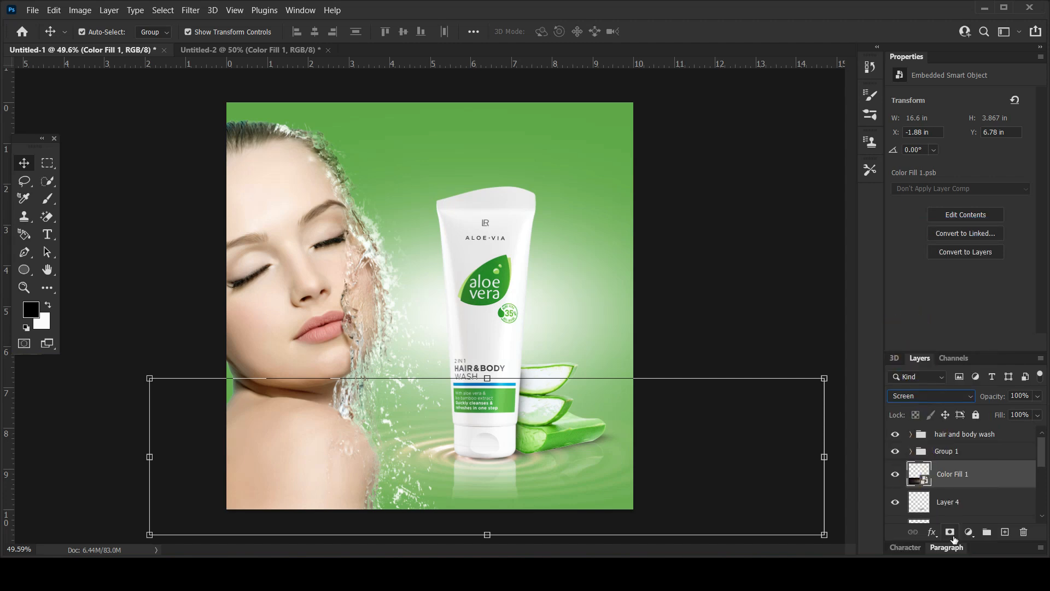
Paint black on the ripple layer's mask with a soft 600 px brush to fade out its upper edge.
left_click(47, 198)
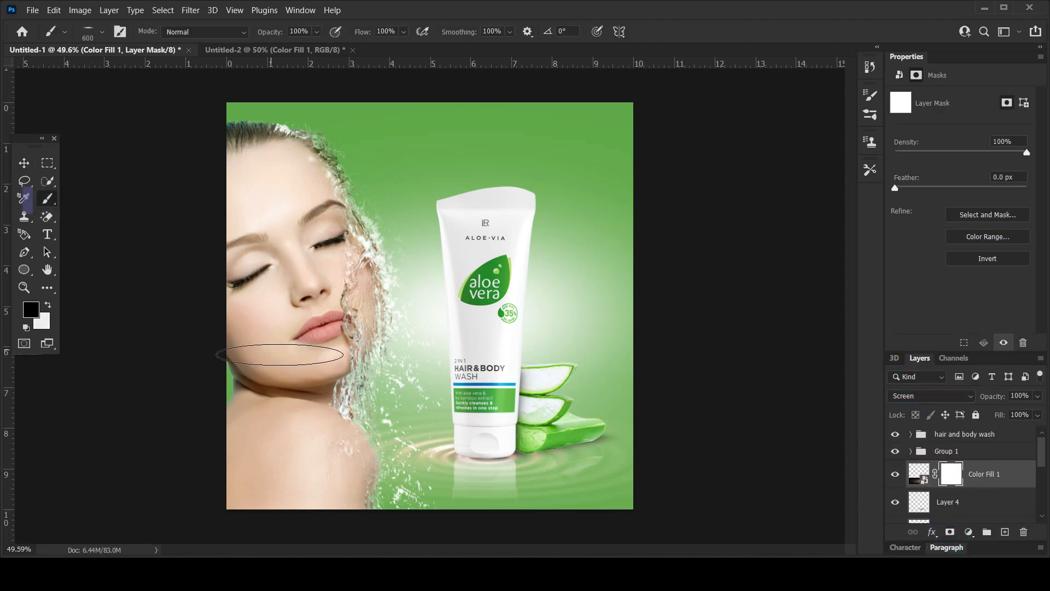
left_click(87, 31)
left_click(56, 157)
left_click(410, 12)
left_click(372, 366)
left_click(421, 356)
left_click(476, 353)
left_click(536, 356)
left_click(593, 361)
left_click(654, 370)
left_click(706, 384)
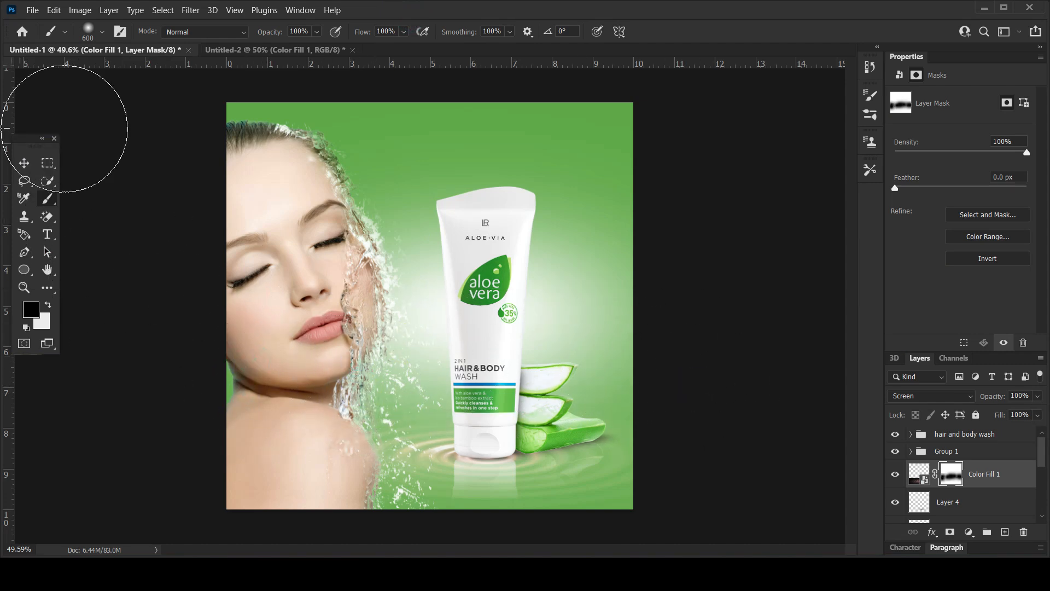
left_click(21, 163)
left_click(709, 276)
left_click(580, 468)
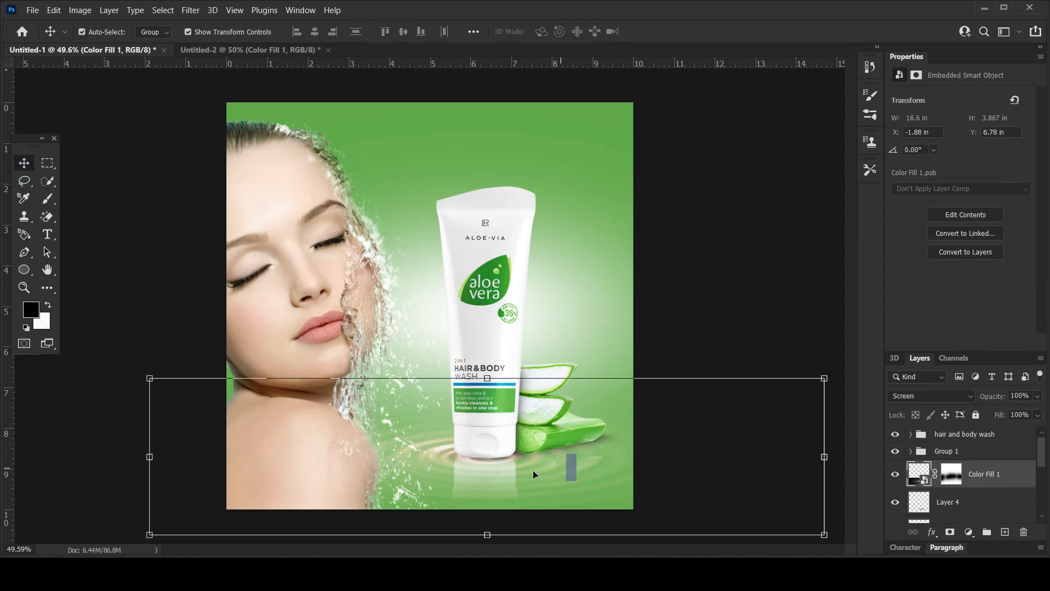
Clip a Hue/Saturation adjustment to the ripple layer with Colorize on, hue 84 and saturation 40.
left_click(968, 532)
left_click(970, 464)
left_click(941, 343)
left_click(963, 222)
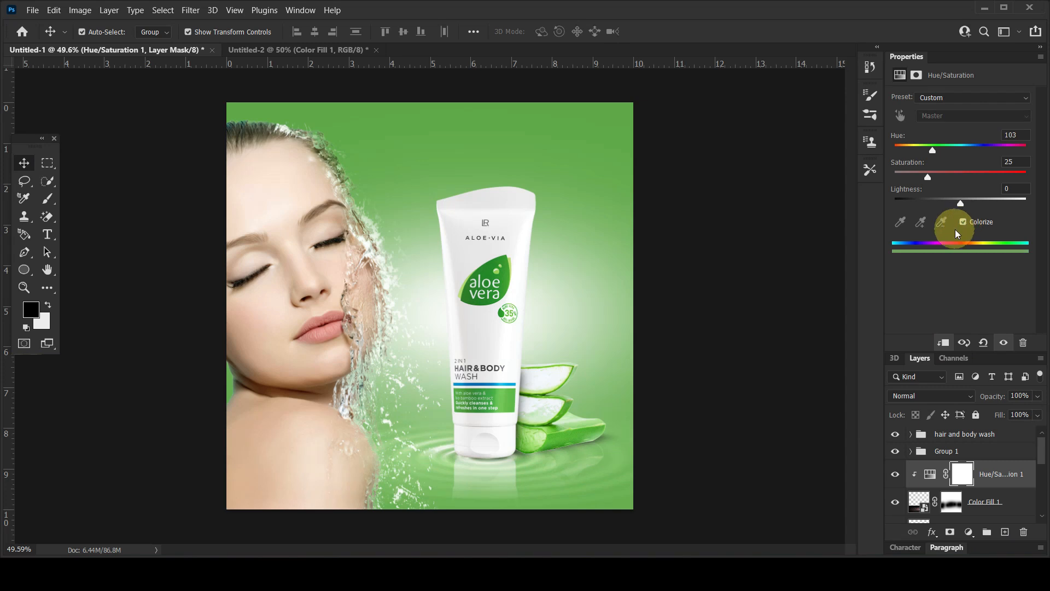
mouse_move(927, 176)
left_mouse_down()
mouse_move(972, 179)
mouse_move(954, 179)
mouse_move(933, 153)
mouse_move(961, 150)
mouse_move(926, 158)
left_mouse_up()
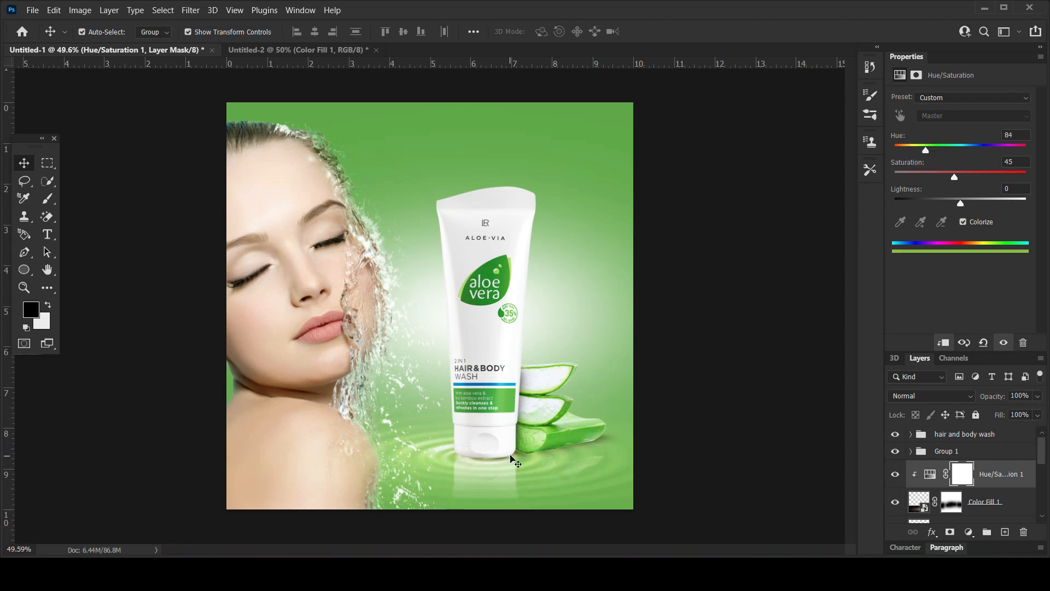
left_click_drag(960, 208, 949, 177)
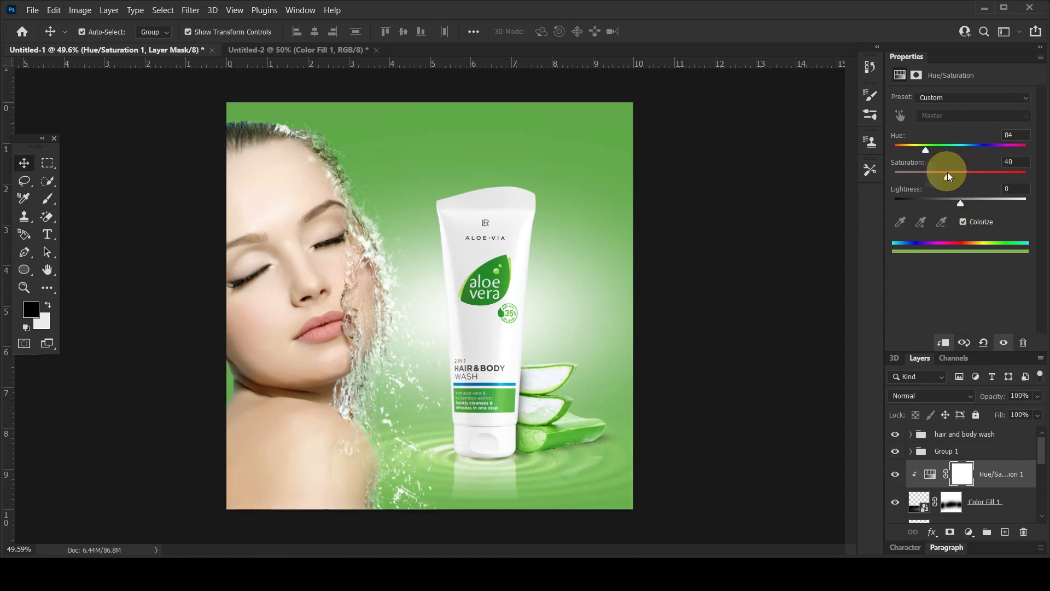
Lower the ripple layer's opacity to about 84%.
left_click(24, 162)
left_click(733, 374)
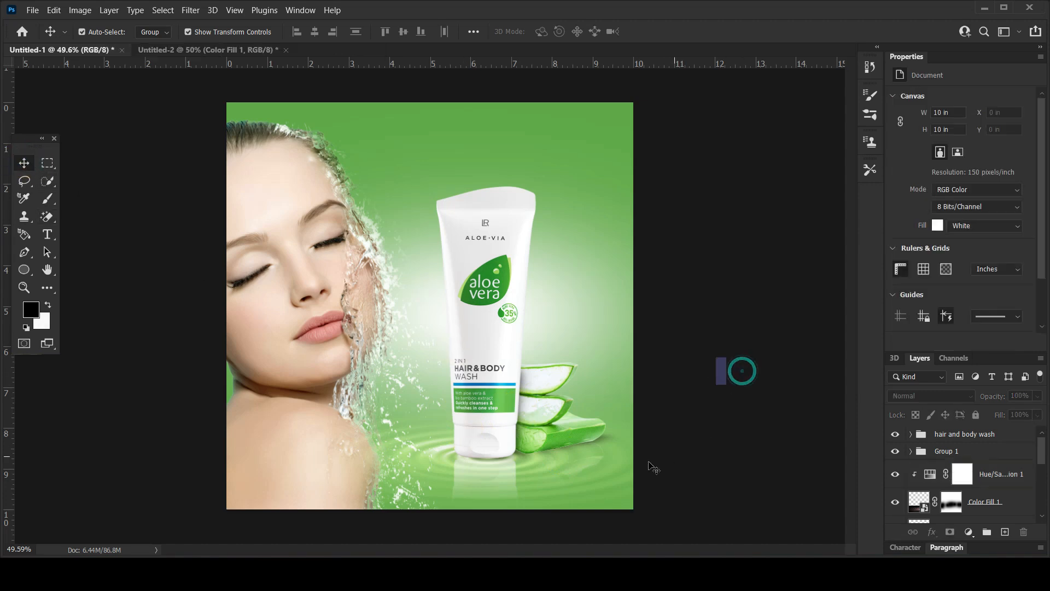
left_click_drag(991, 398, 984, 399)
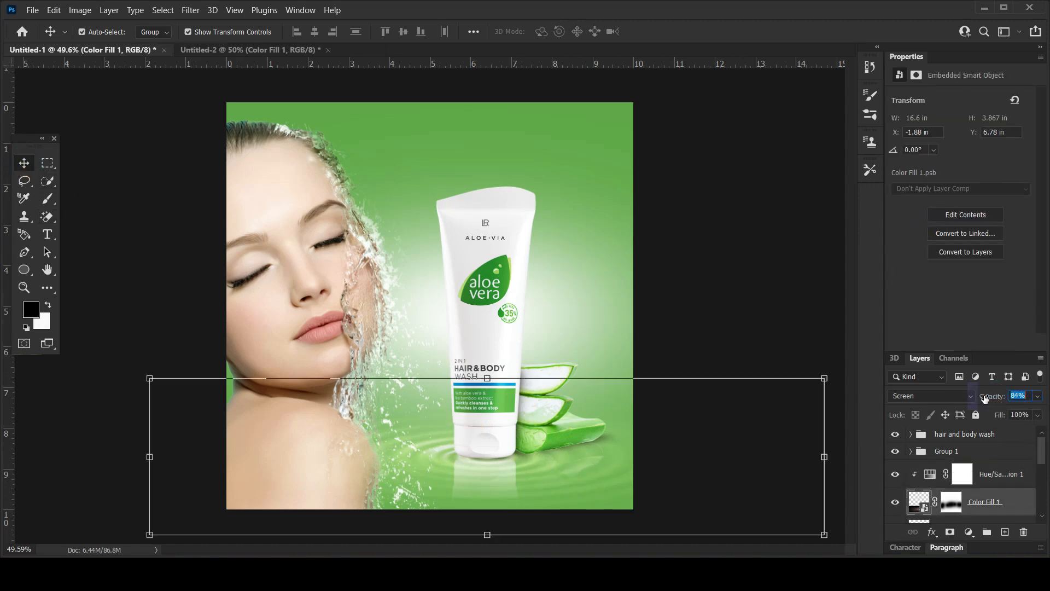
Group the ripple layer with its Hue/Saturation adjustment and name the group "water effect".
left_click(999, 474, "ctrl")
left_click_drag(996, 497, 987, 531)
double_click(958, 472)
type("water")
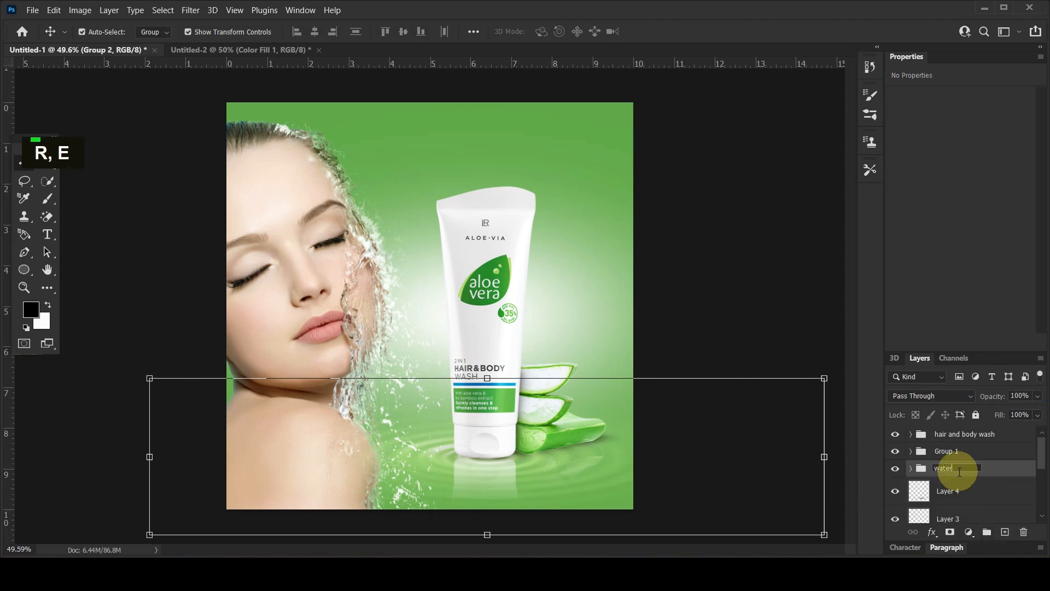
type(" effecy")
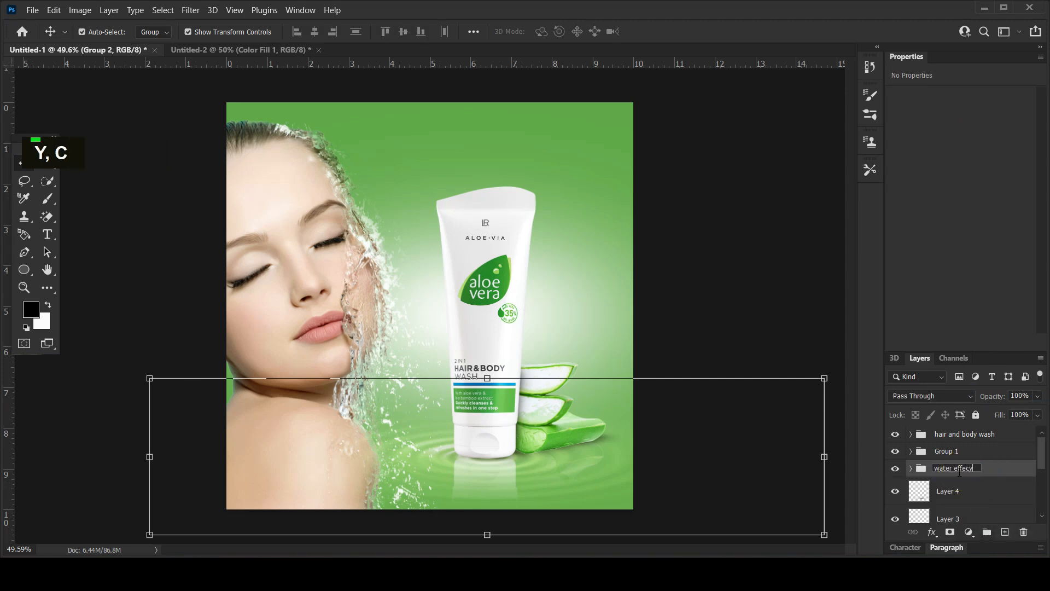
key("BackSpace")
type("t")
key("Return")
left_click(771, 294)
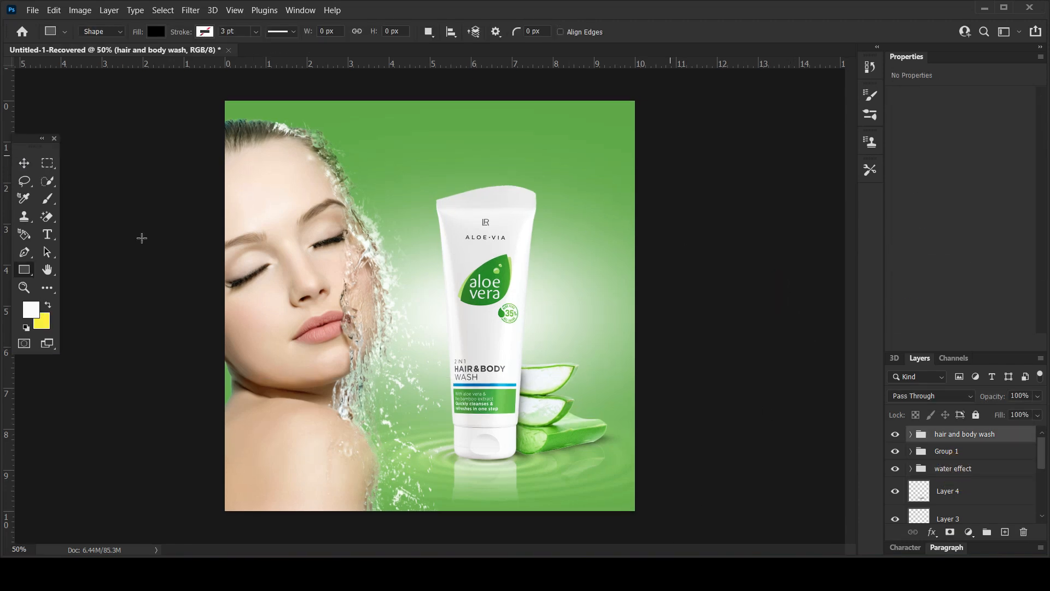
Draw a circle shape about 2.56 in across with the Ellipse tool and place it over the tube's upper right edge.
left_click(21, 270)
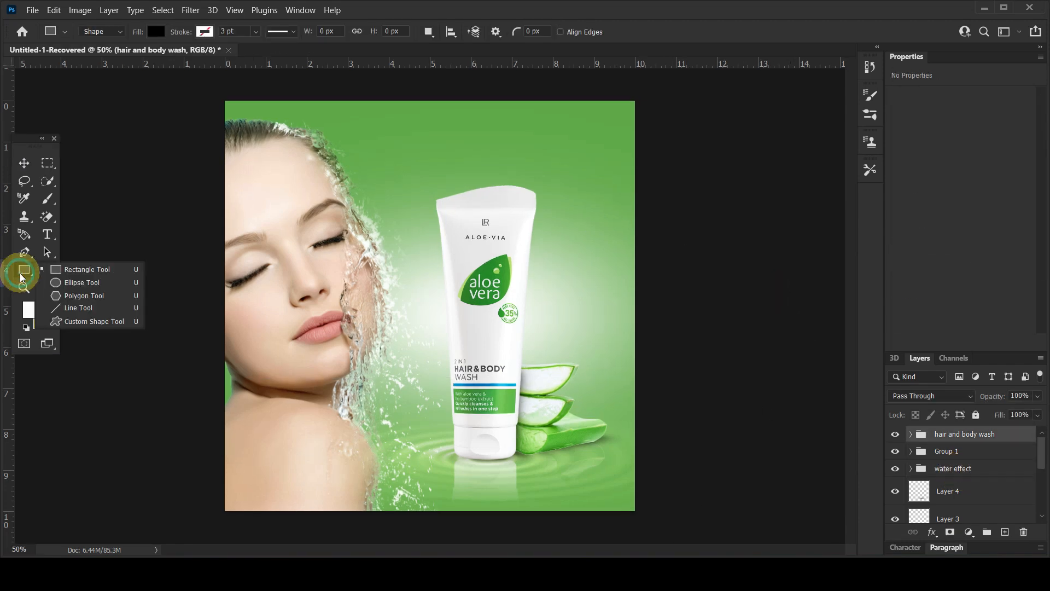
left_click(59, 282)
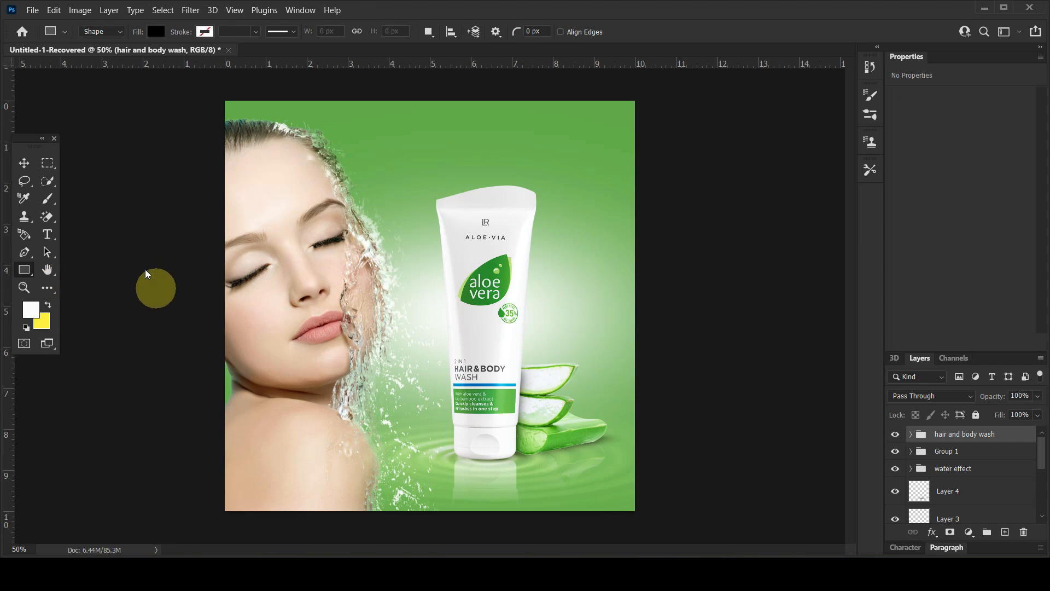
left_click_drag(499, 174, 604, 301)
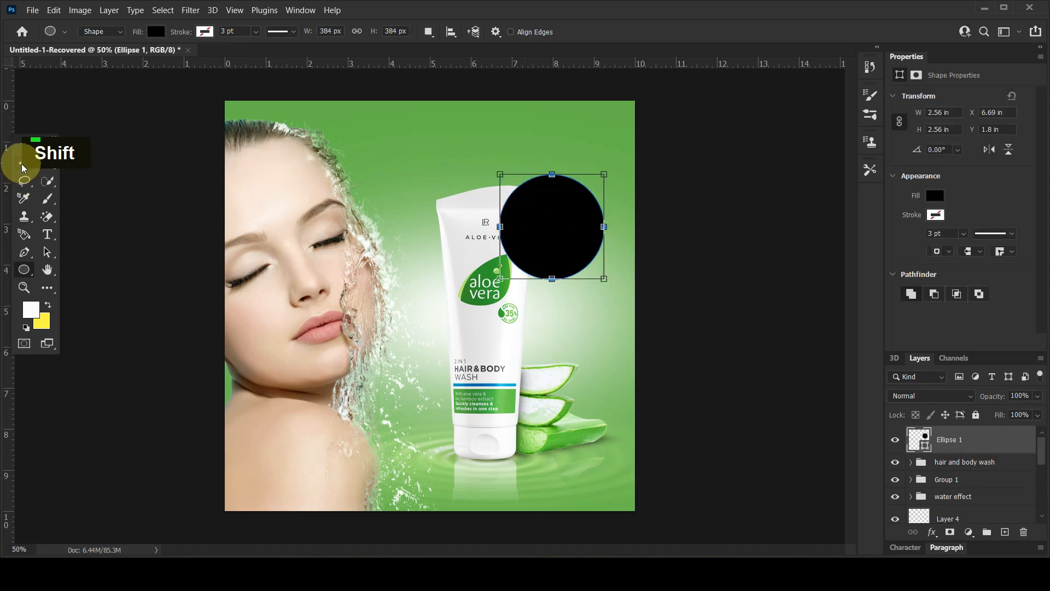
left_click(23, 162)
left_click_drag(563, 237, 550, 247)
Fill the circle with dark green 228326 sampled from the leaf logo on the tube.
left_click(935, 196)
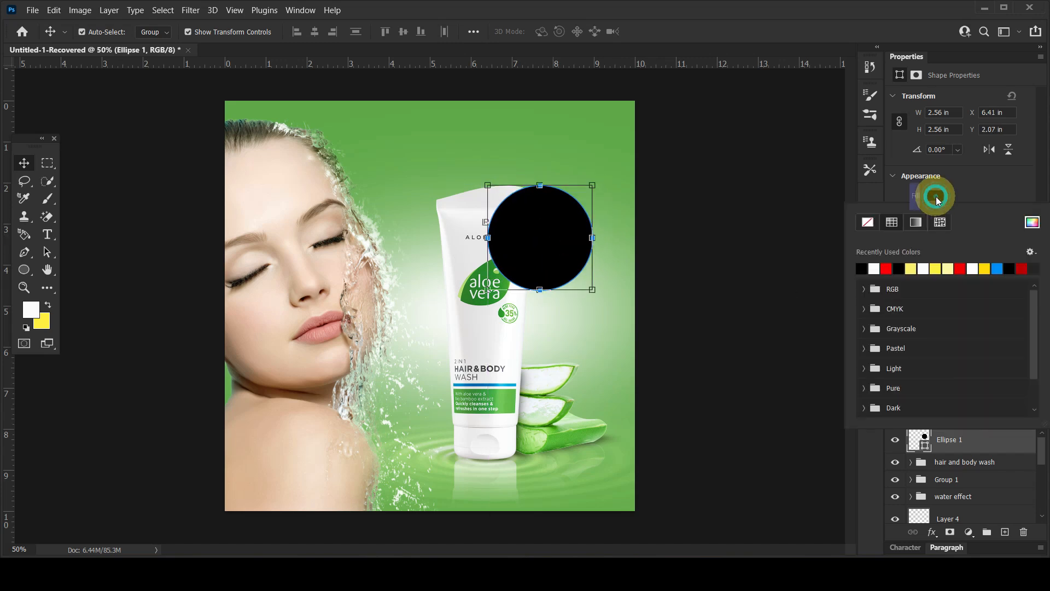
left_click(1031, 223)
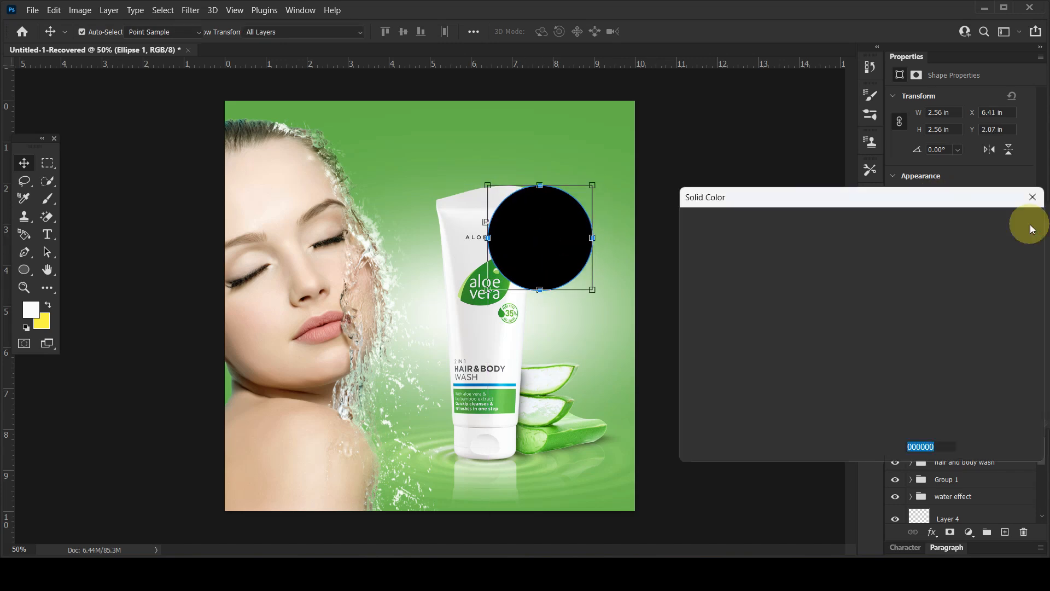
left_click(490, 264)
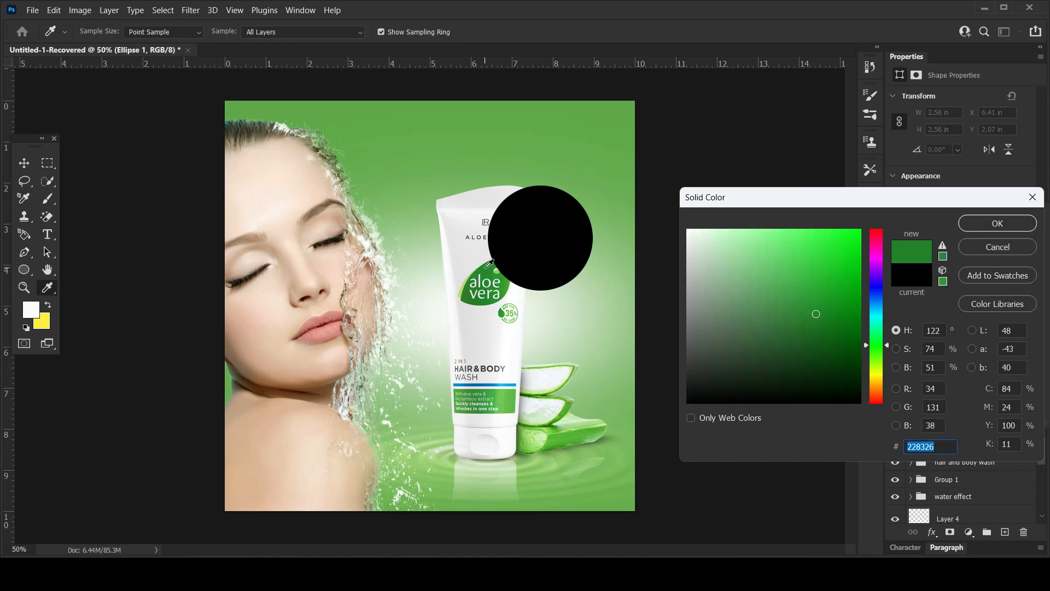
left_click(976, 229)
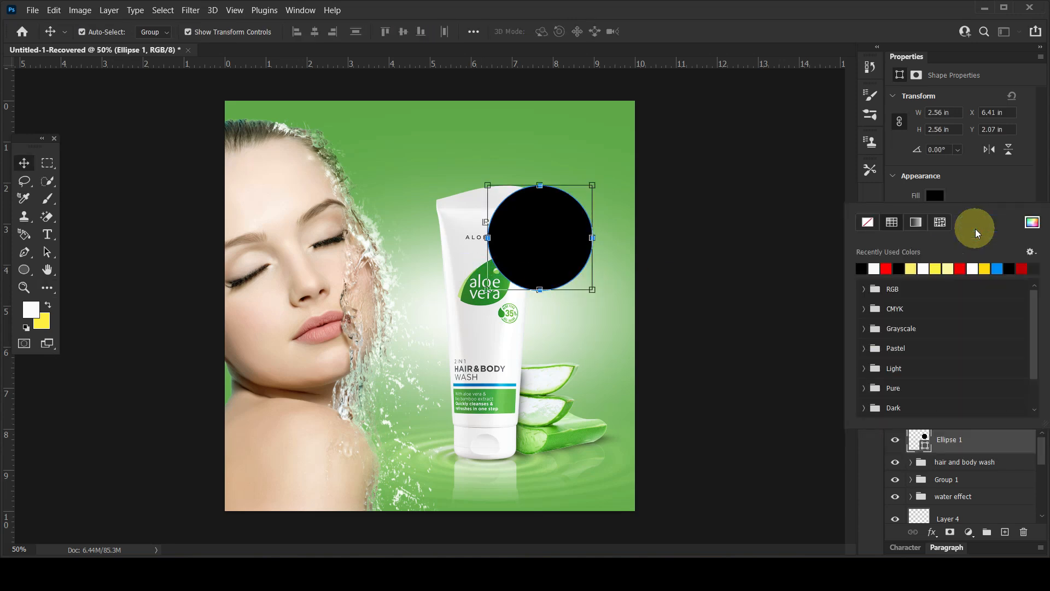
left_click(523, 230)
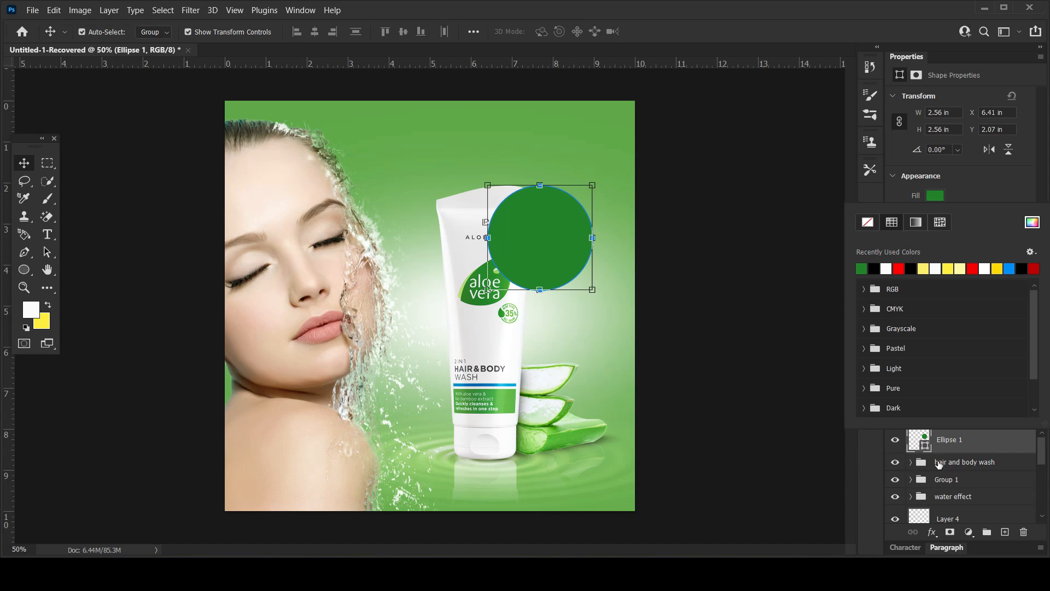
Move the circle's layer below the water effect group, shift the circle to the right and scale it to about 84%.
left_click(945, 441)
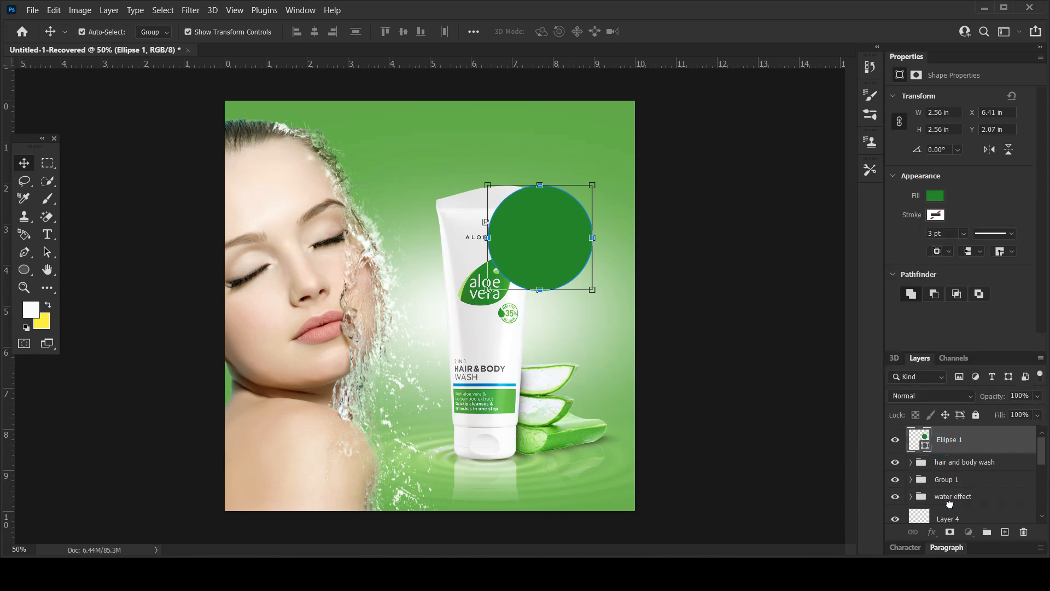
left_click_drag(950, 504, 950, 506)
left_click_drag(559, 239, 581, 246)
left_click_drag(615, 291, 605, 281)
key("Return")
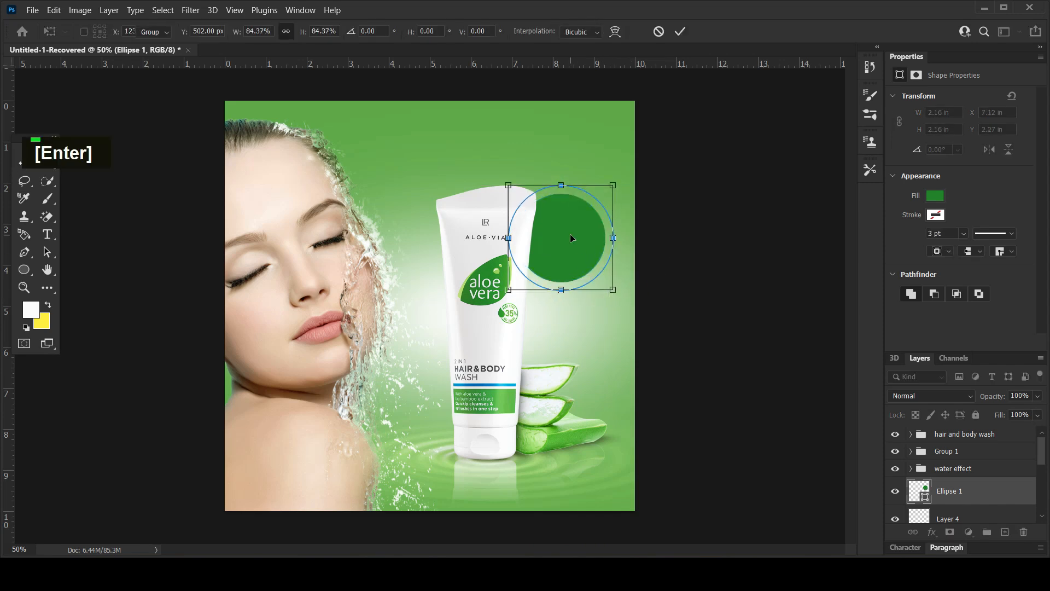
Add a new layer above the circle and set the Brush foreground colour to light green 8cfa61.
left_click(1005, 532)
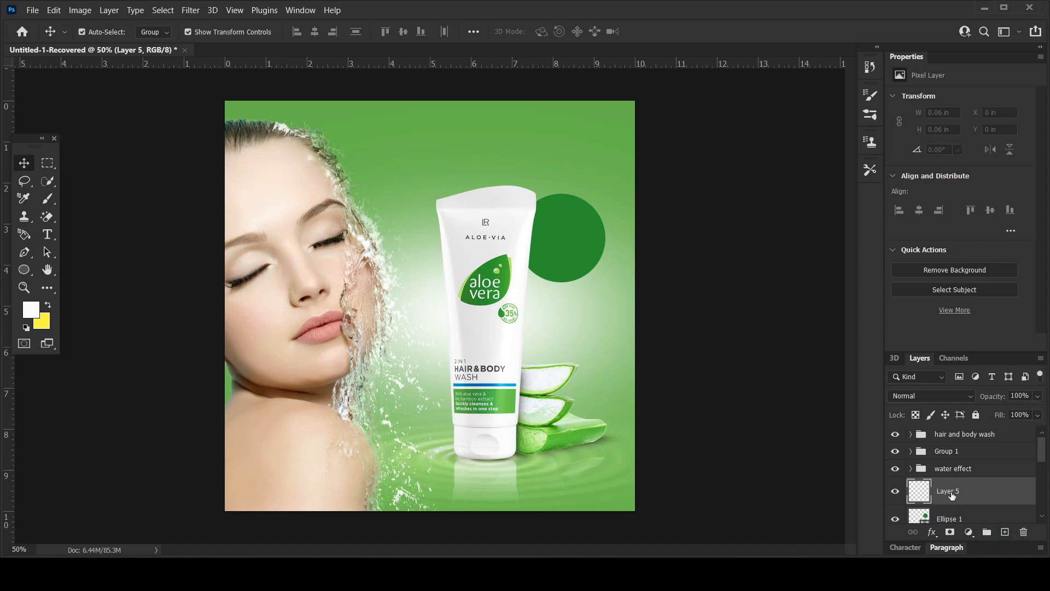
left_click(47, 198)
left_click(46, 309)
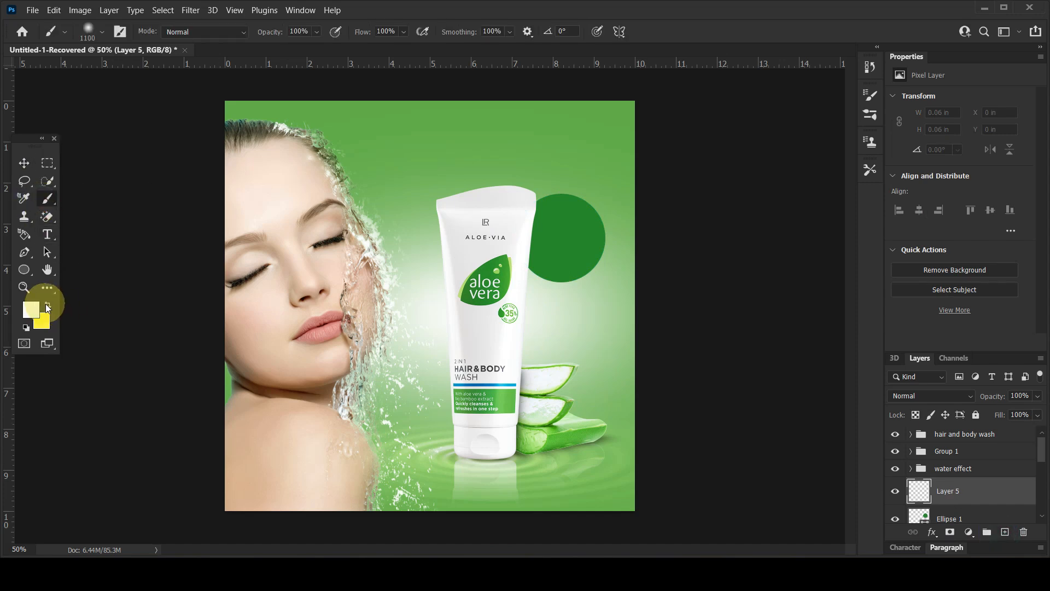
left_click(48, 303)
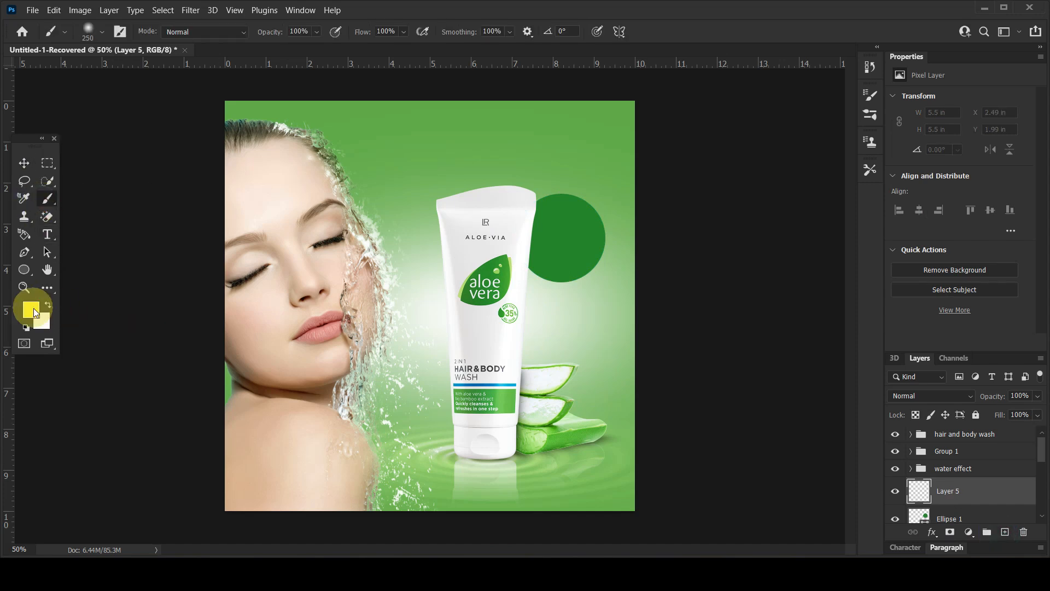
double_click(34, 313)
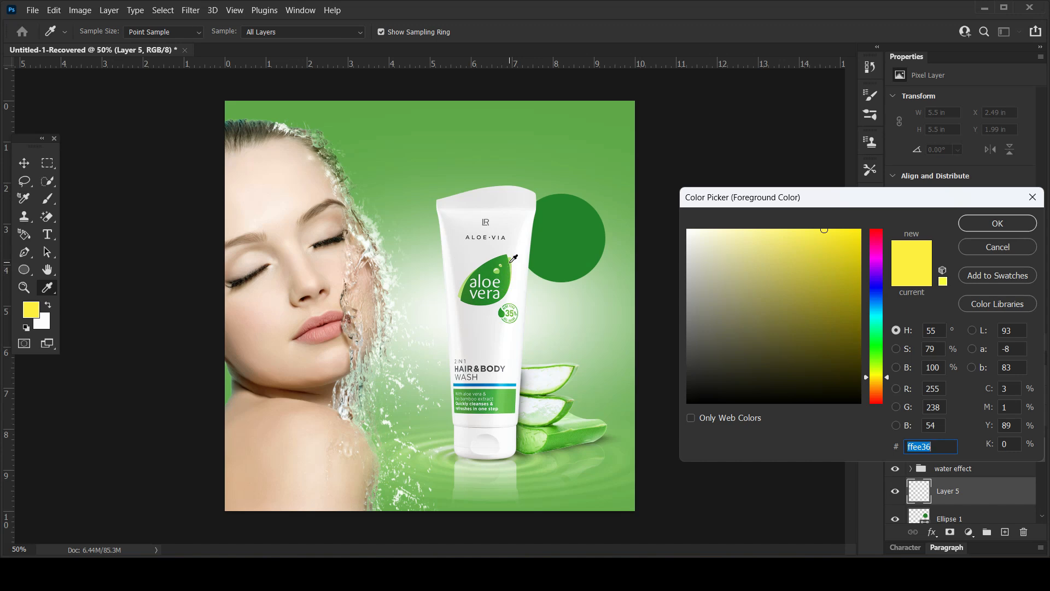
left_click(514, 258)
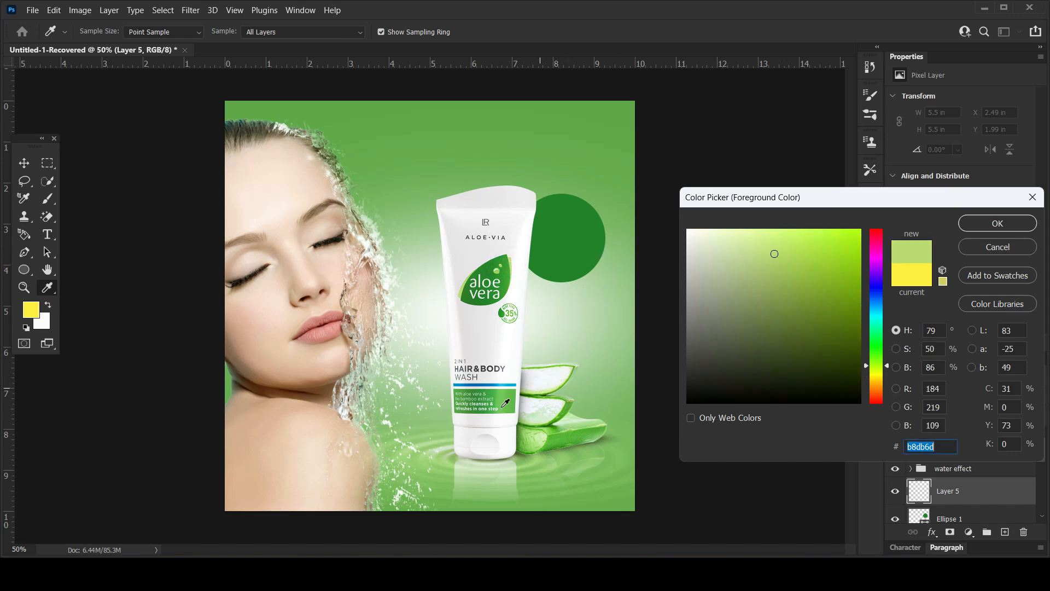
left_click(505, 398)
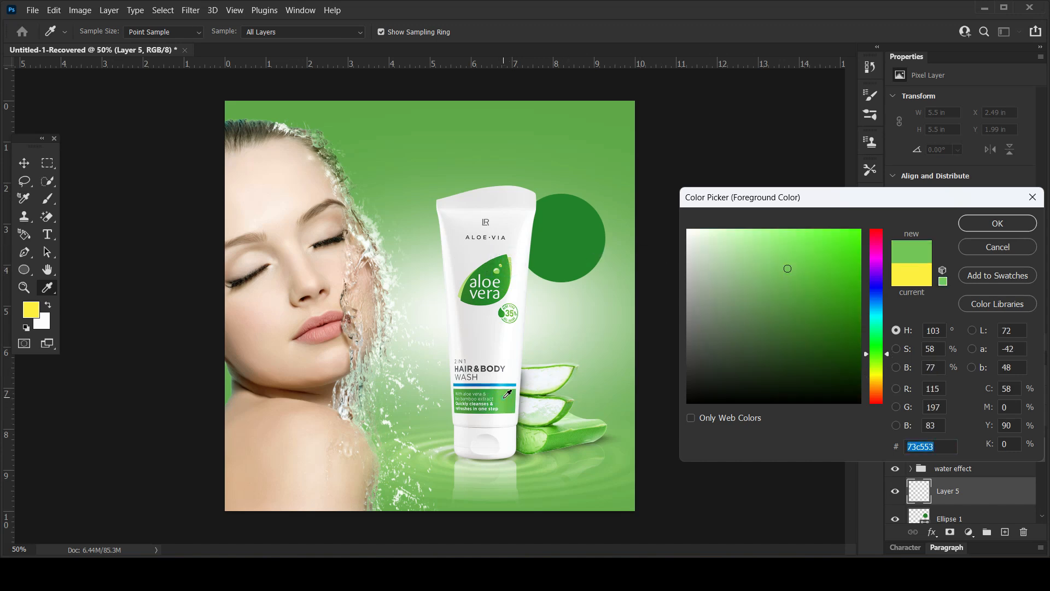
left_click(790, 240)
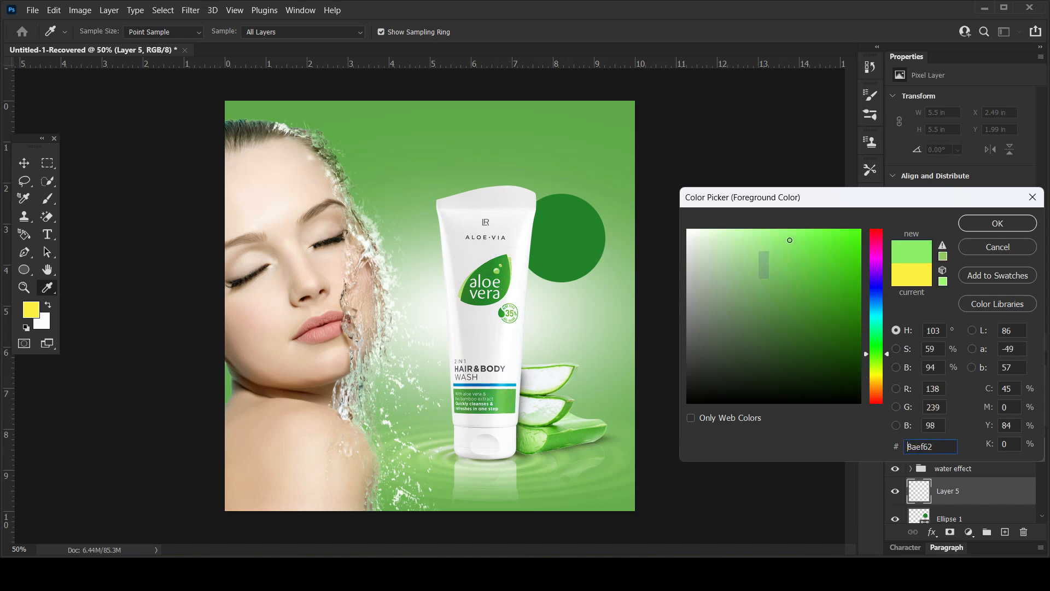
left_click(981, 225)
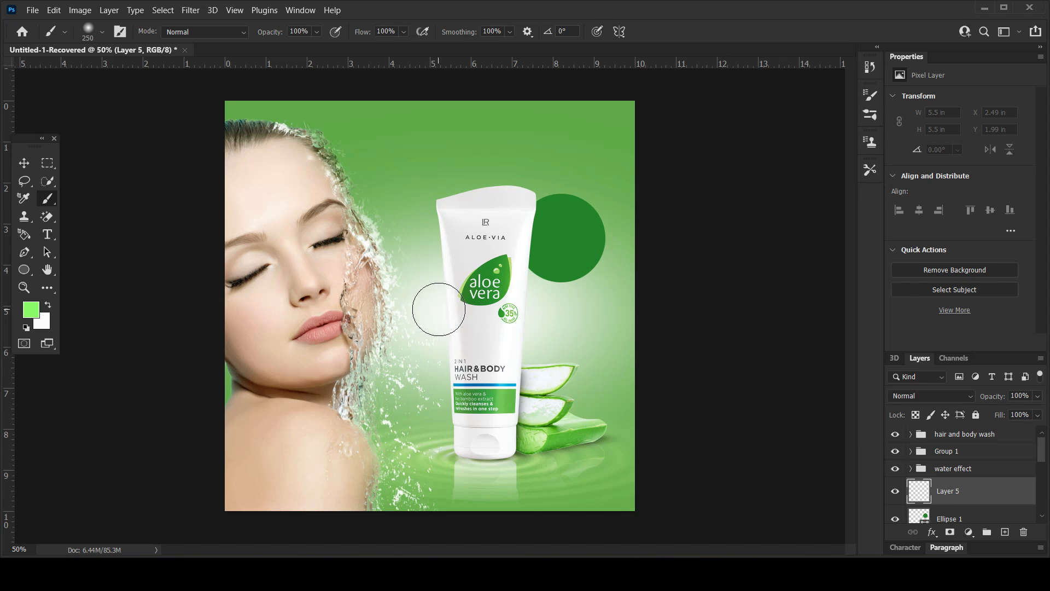
Paint a soft 250 px light green dab beside the tube with a smaller 100 px white dab at its centre.
left_click(438, 305)
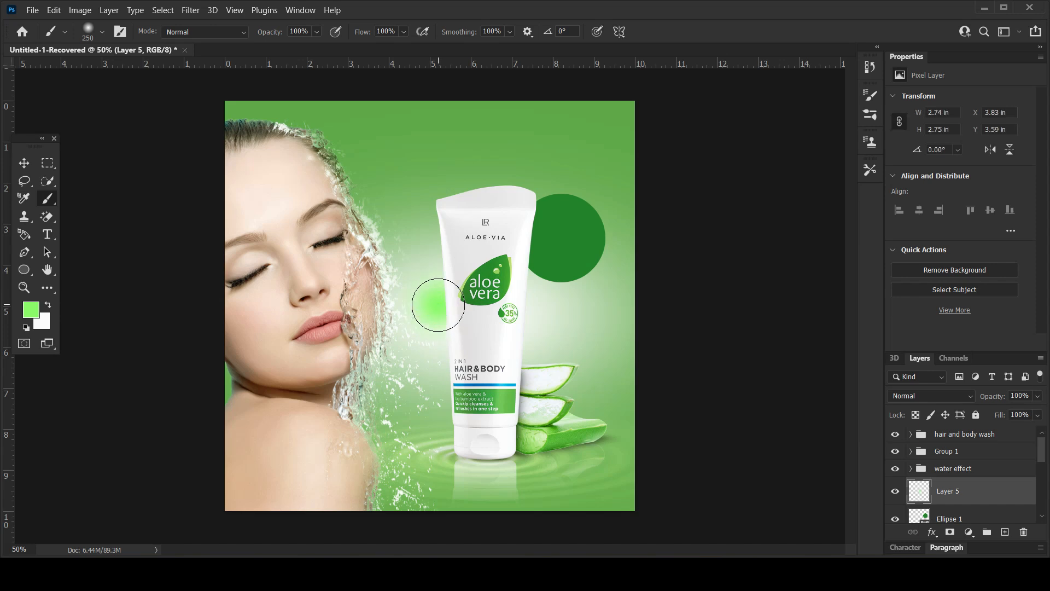
key("x")
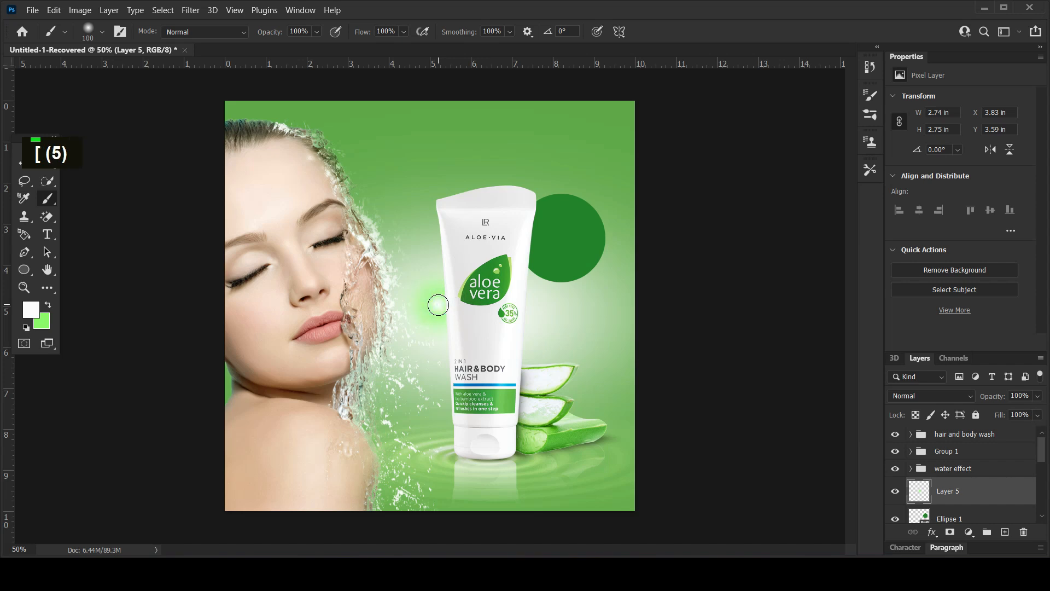
key("v")
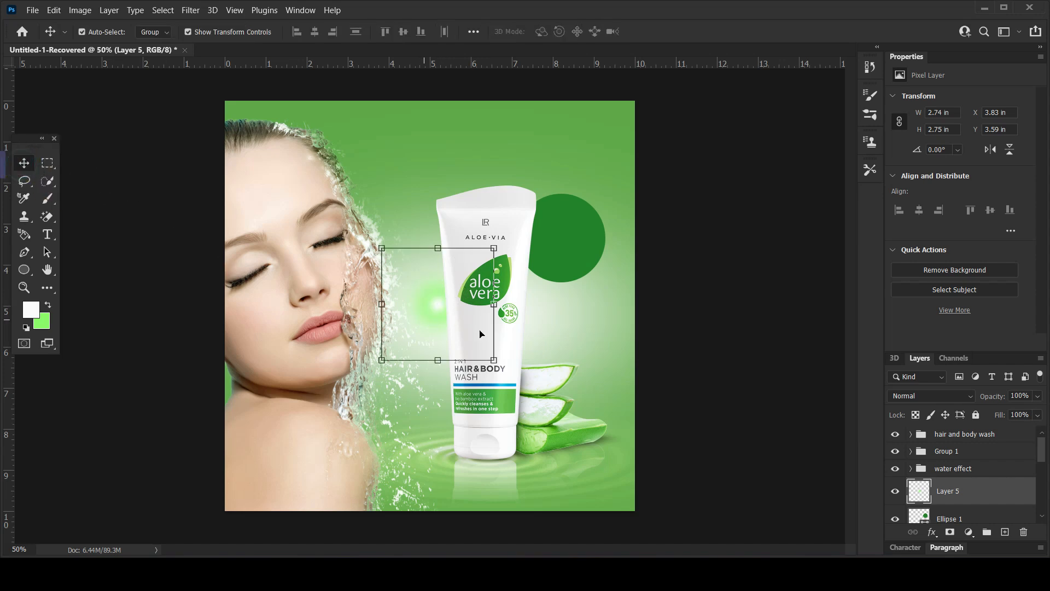
Set the glow layer's blend mode to Screen, scale it to about 121% and move it onto the circle's upper right.
left_click(930, 396)
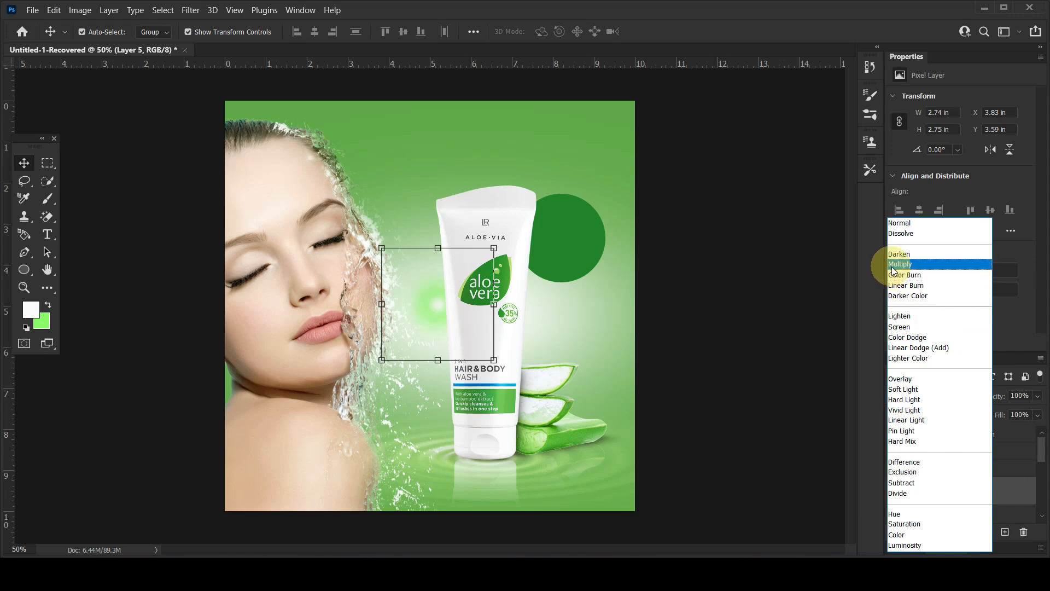
left_click(899, 327)
key("ctrl+t")
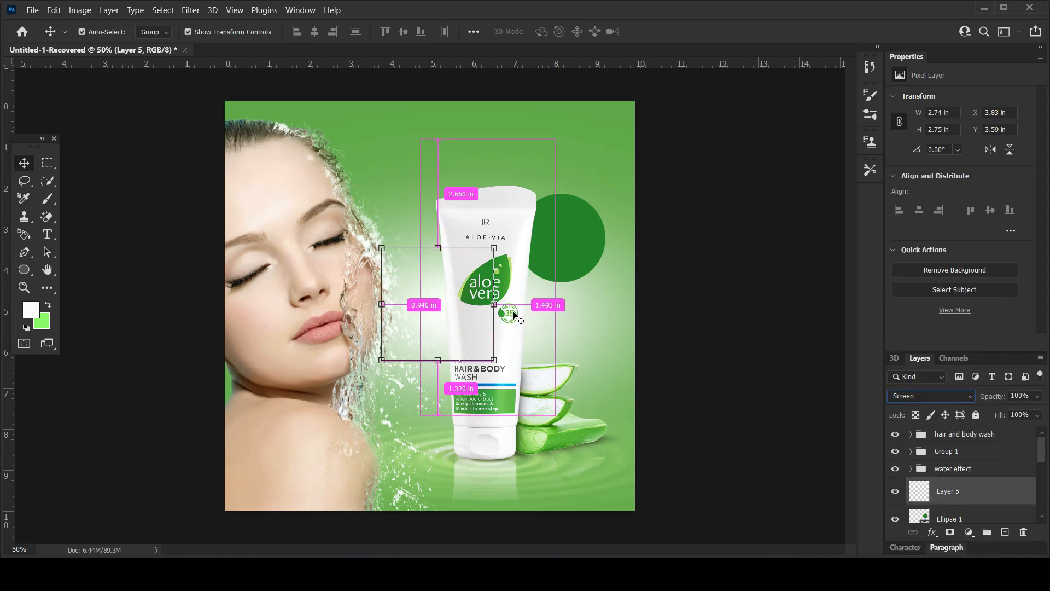
left_click_drag(442, 311, 599, 209)
left_click_drag(632, 267, 656, 290)
left_click_drag(600, 240, 585, 221)
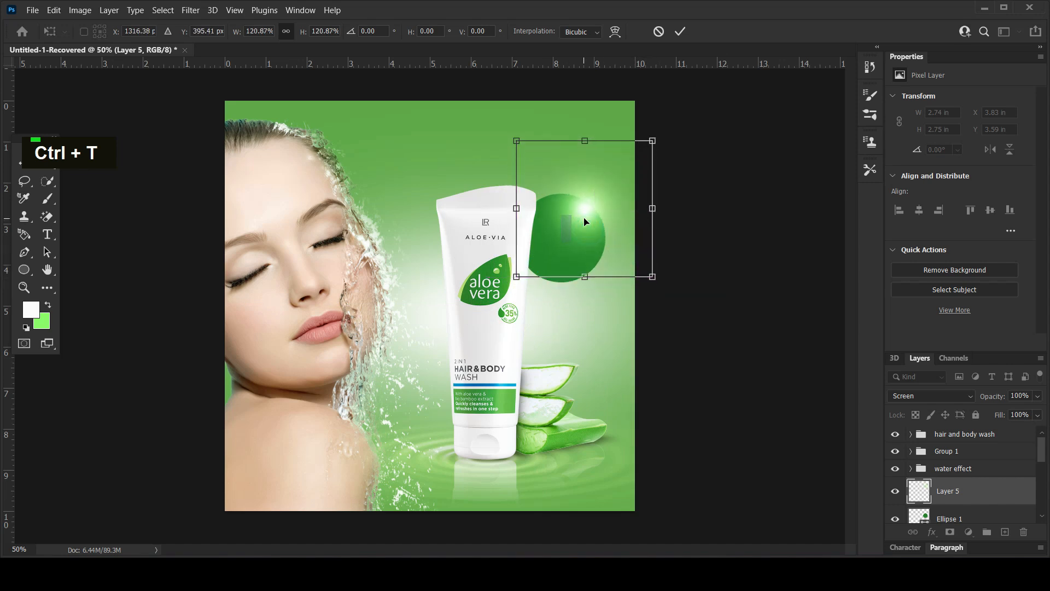
key("Return")
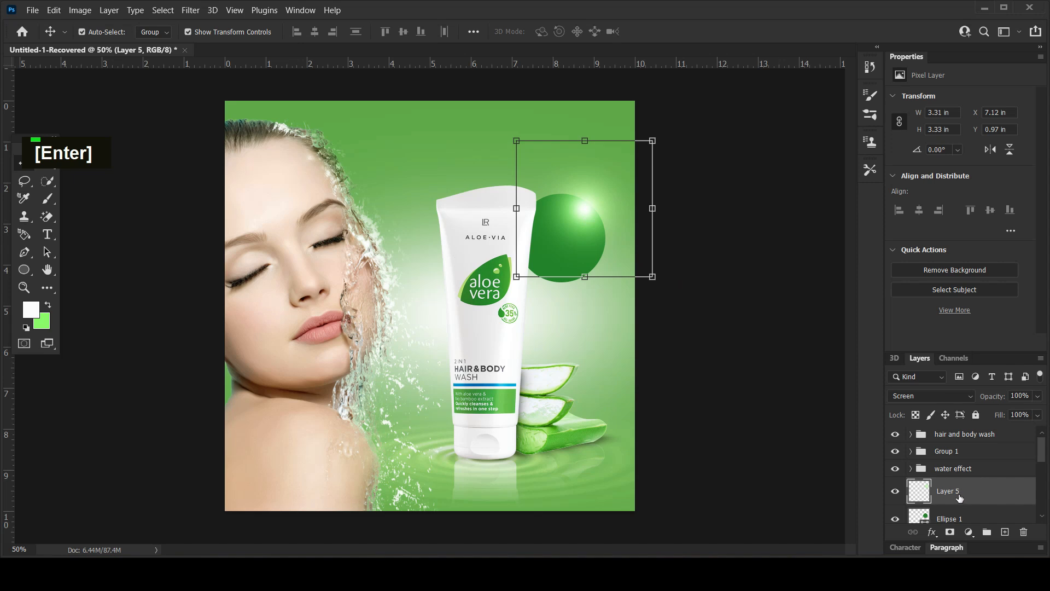
Clip the glow layer to the circle and move the glow slightly down inside it.
right_click(958, 497)
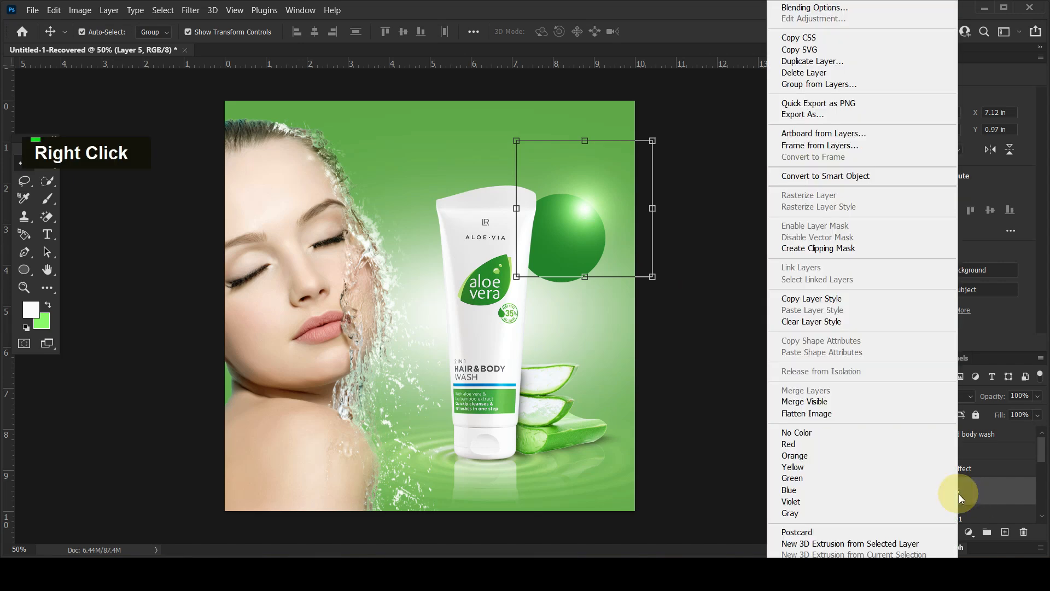
left_click(803, 245)
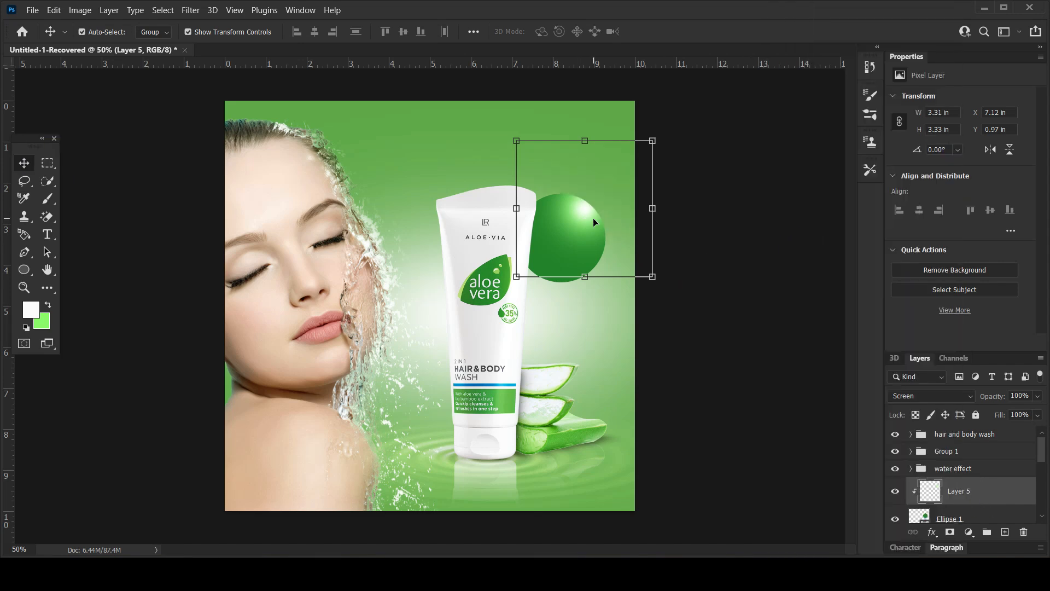
left_click_drag(583, 221, 583, 231)
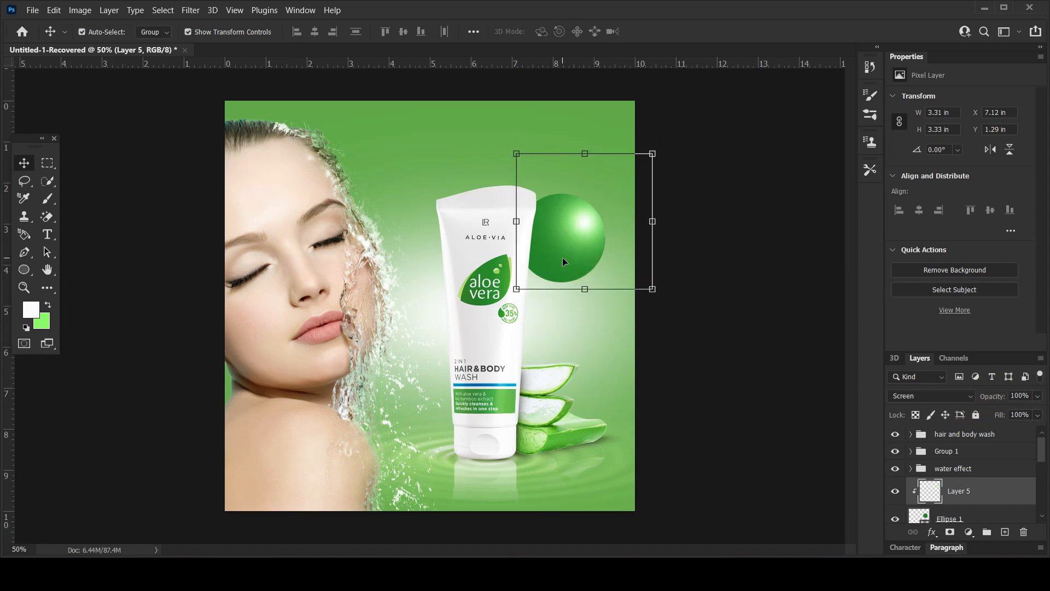
Duplicate the glow layer, move the copy to the circle's lower edge and clip it to the circle.
key("ctrl+j")
left_click_drag(569, 243, 546, 286)
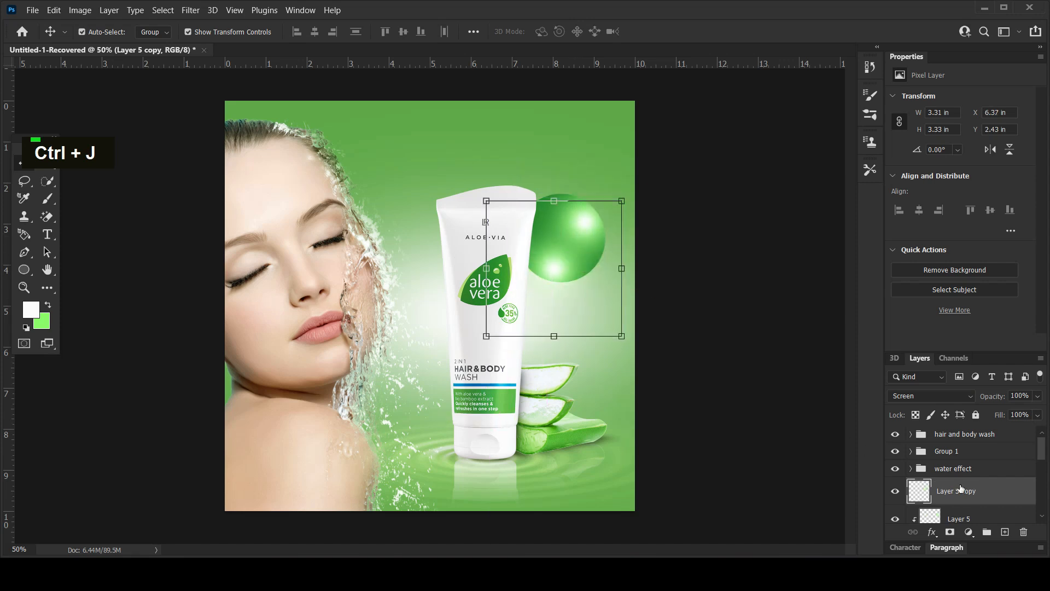
right_click(982, 496)
right_click(997, 484)
right_click(996, 484)
right_click(997, 484)
left_click(832, 247)
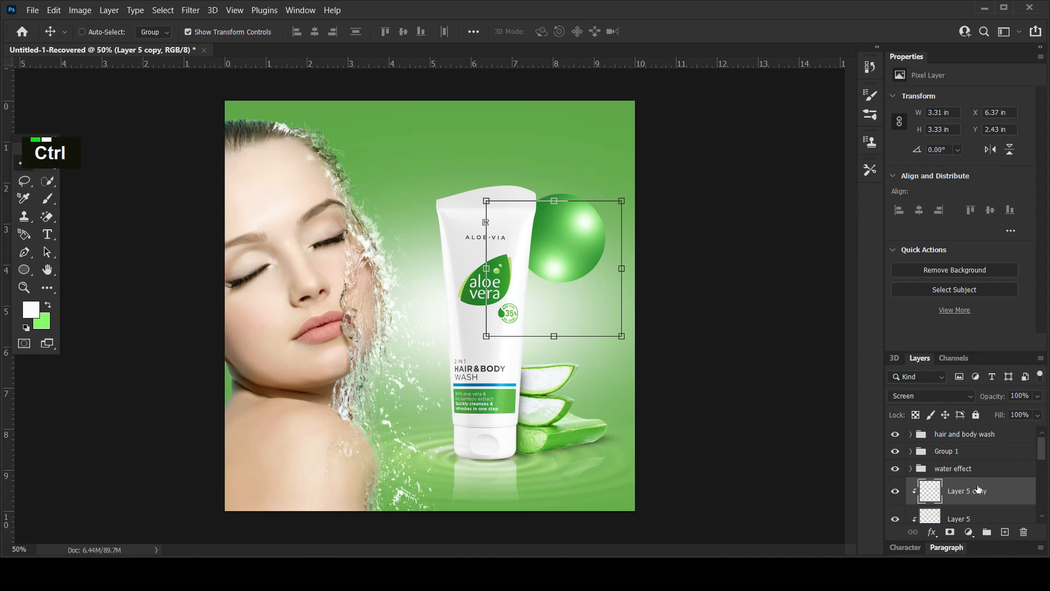
Make another duplicate of the lower glow layer.
key("ctrl+j")
scroll(958, 504, "down", 1)
scroll(958, 505, "down", 3)
Hide the spare glow duplicate and lower the opacity of the lower glow to about 56% and the upper glow to about 71%.
left_click(976, 455)
mouse_move(996, 397)
left_mouse_down()
mouse_move(971, 398)
mouse_move(984, 401)
left_mouse_up()
left_click(896, 452)
left_click(897, 452)
left_click(894, 474)
left_click(894, 473)
scroll(957, 484, "up", 1)
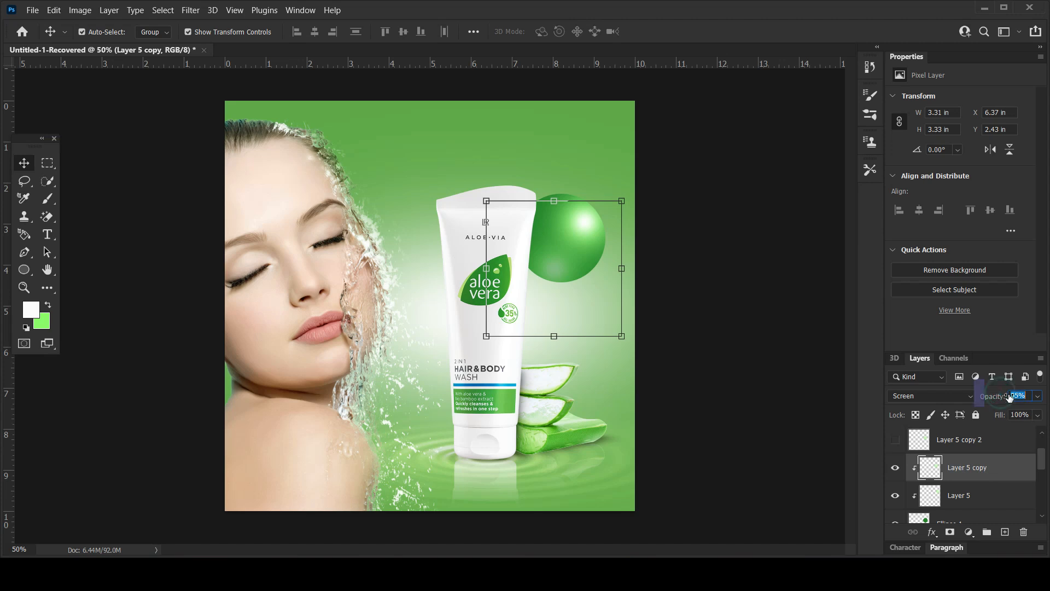
left_click(967, 498)
left_click_drag(992, 395, 976, 398)
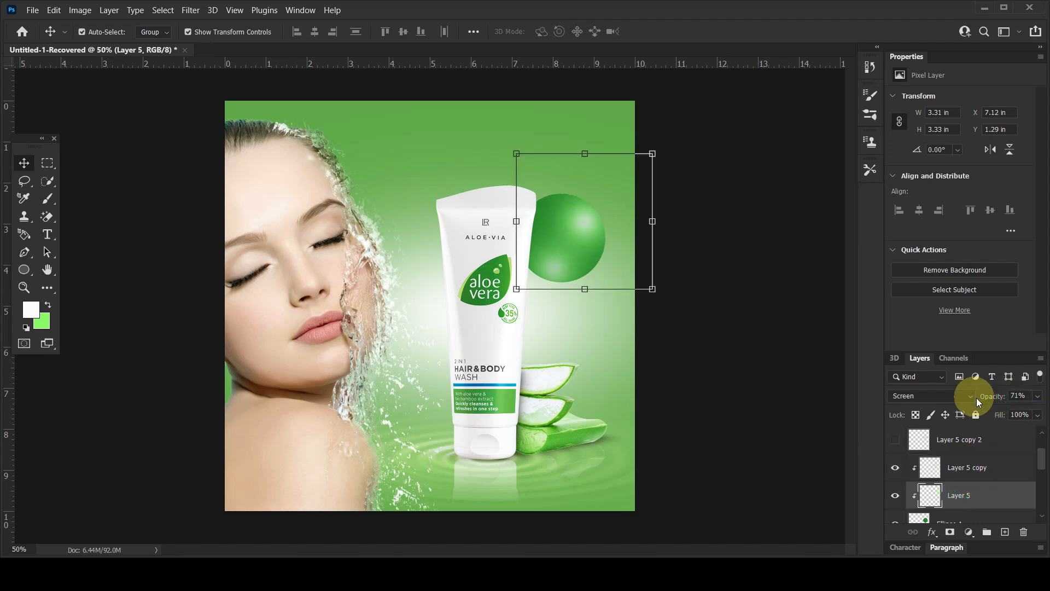
Group the two clipped glow layers together with the green circle's layer.
left_click(976, 466)
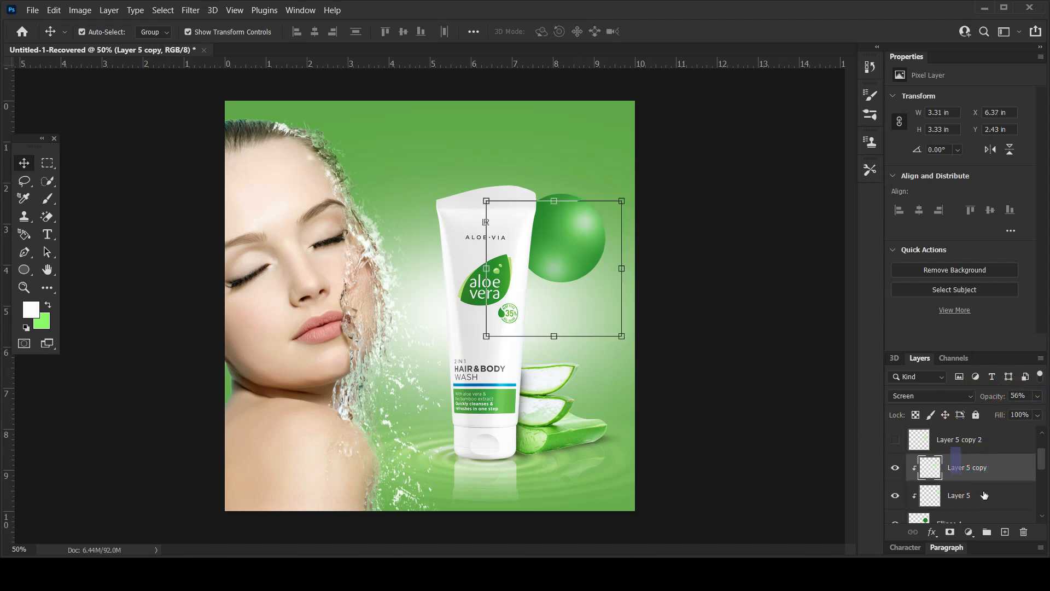
scroll(984, 493, "down", 1)
left_click(989, 505, "shift")
key("ctrl+g")
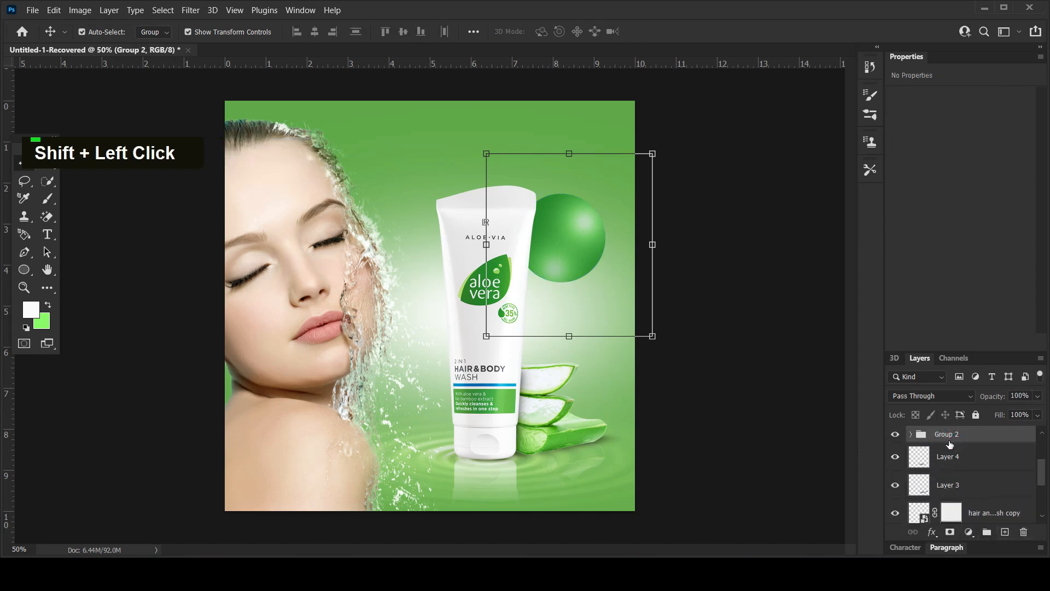
left_click(743, 360)
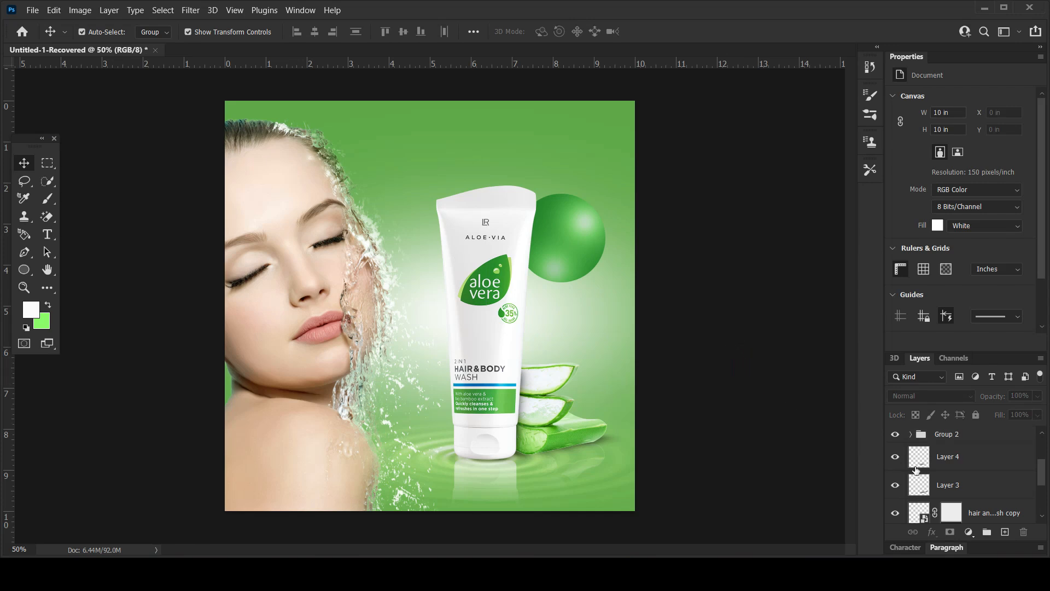
Move the hidden spare glow layer to the top of the layer stack.
scroll(975, 455, "up", 1)
scroll(956, 450, "up", 1)
left_click_drag(950, 450, 942, 387)
left_click_drag(948, 426, 948, 428)
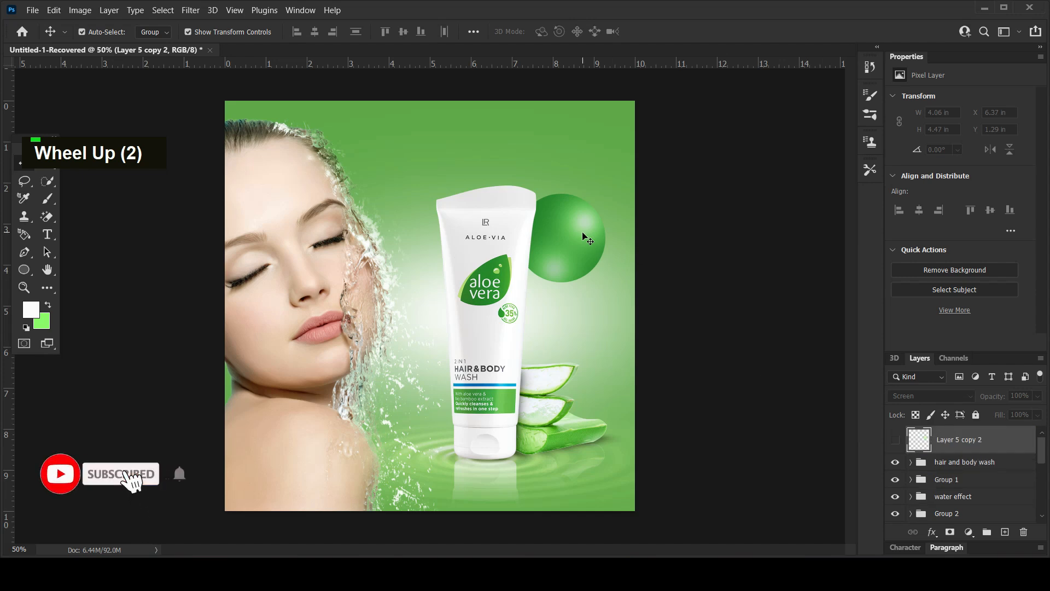
left_click(764, 211)
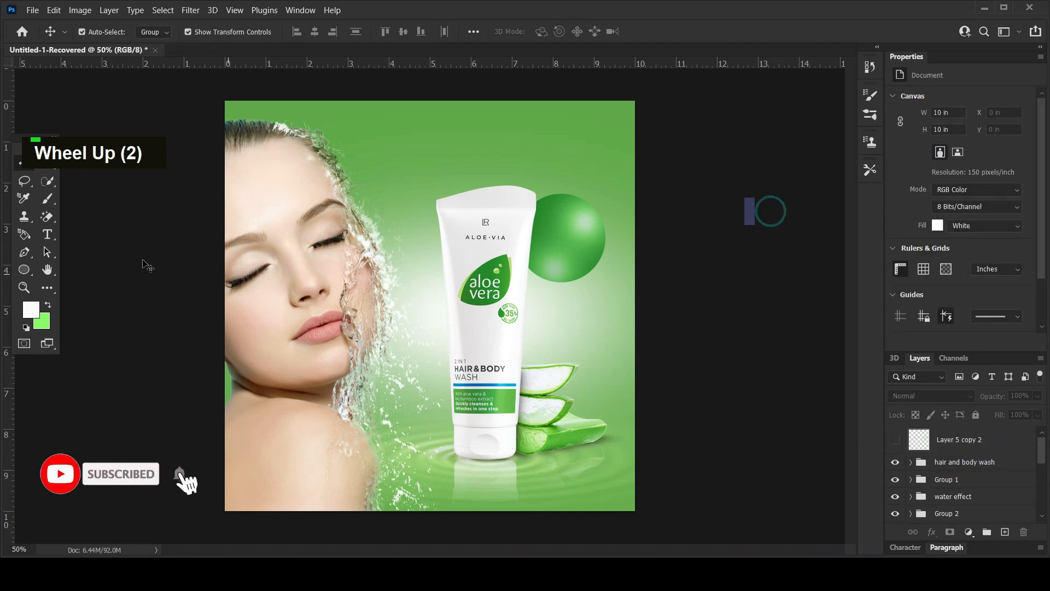
Add the title text "ALOE VERA" in the Poppins font above the product tube.
key("t")
left_click(432, 149)
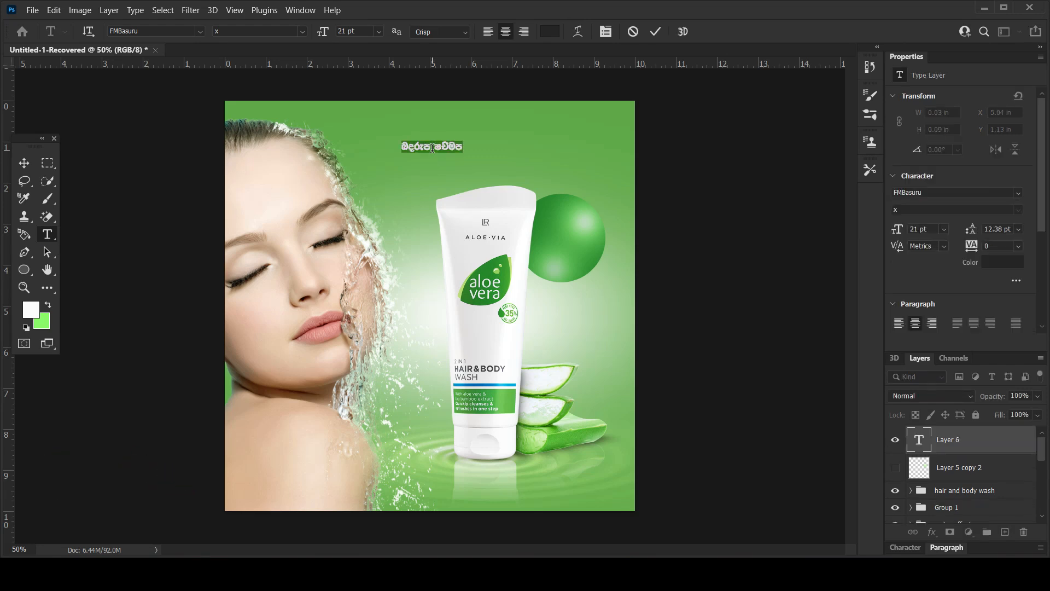
left_click(1019, 193)
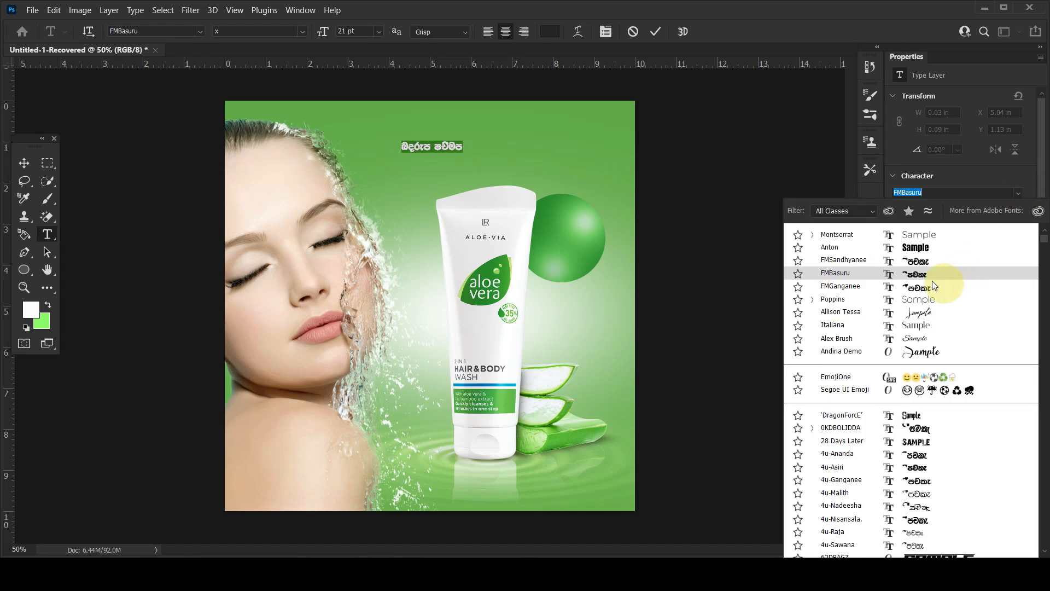
left_click(833, 299)
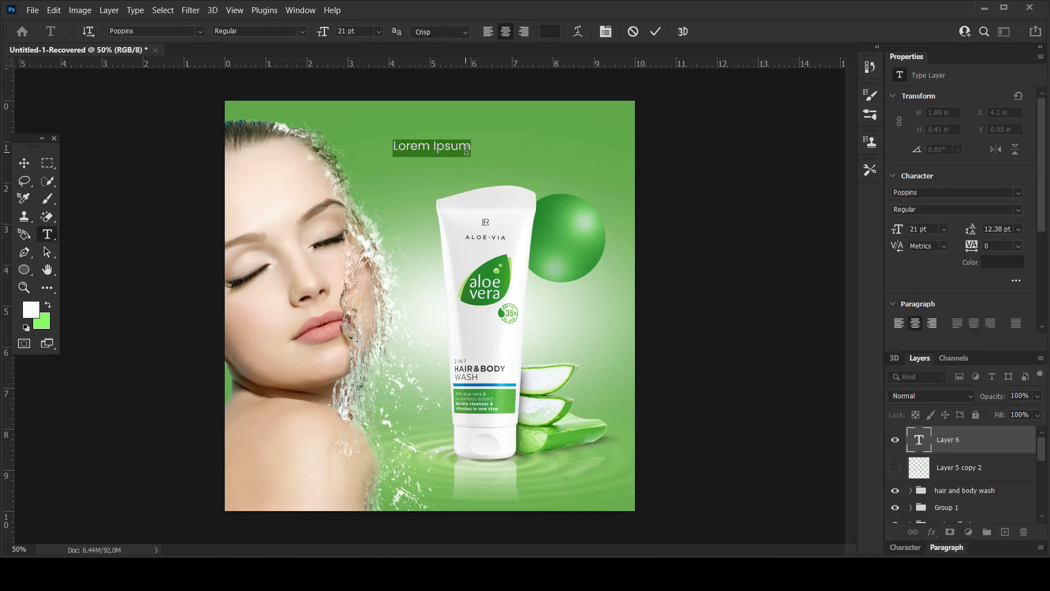
key("Caps_Lock")
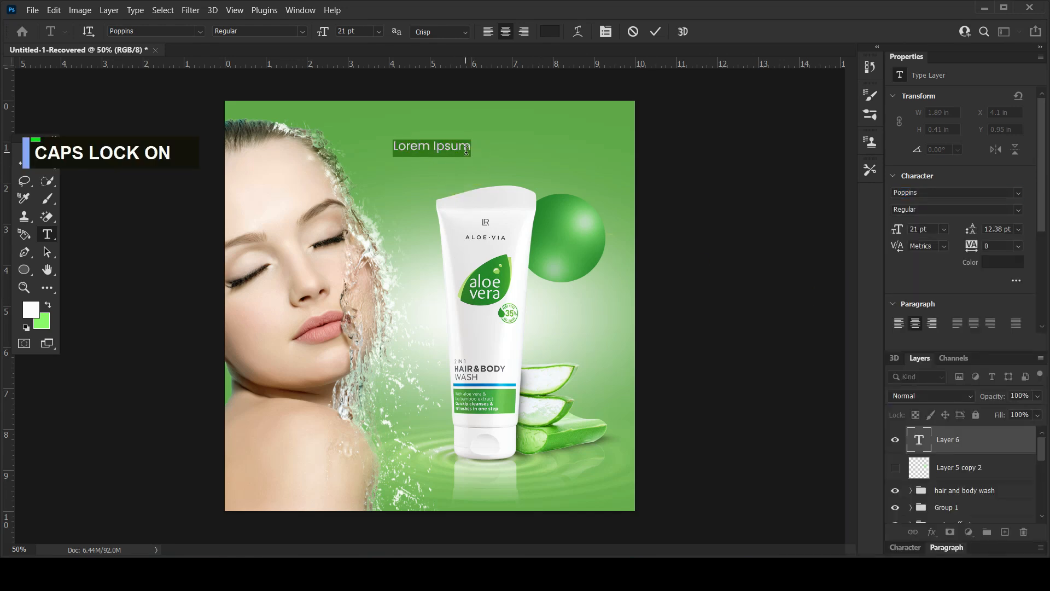
type("ALOE ")
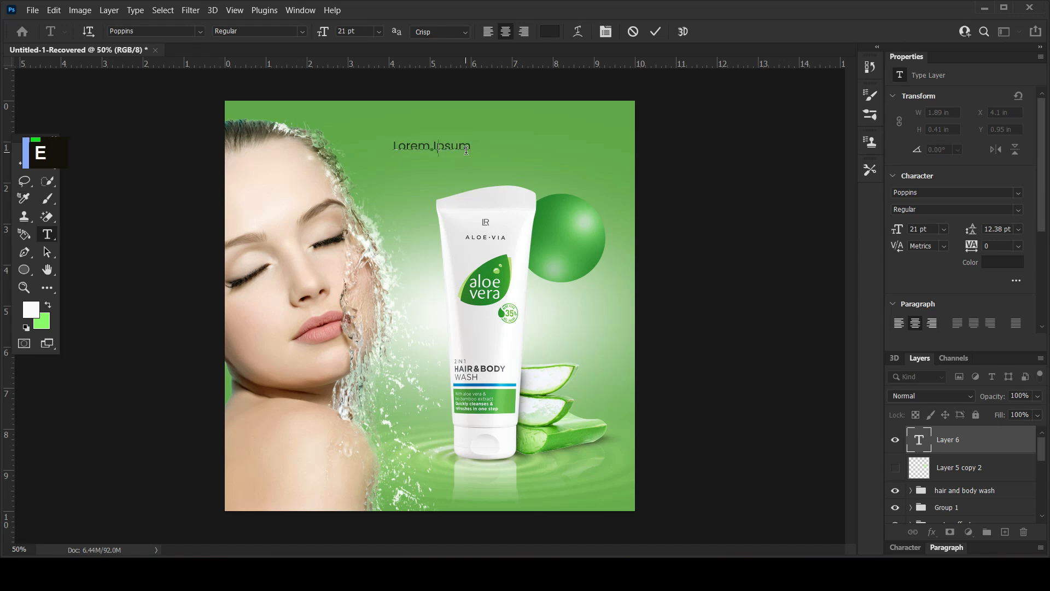
type("VERA")
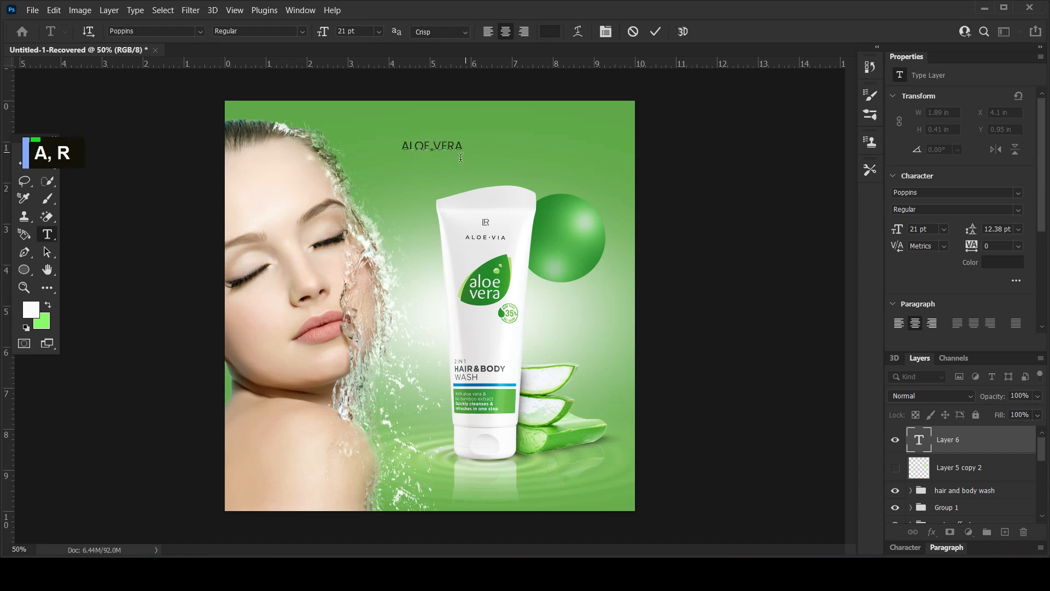
Reposition the ALOE VERA title above the tube and enlarge it to about 5 in wide.
left_click(23, 163)
left_click_drag(463, 139, 584, 130)
left_click_drag(452, 164, 384, 174)
left_click_drag(559, 149, 576, 147)
key("Return")
Set the title's font weight to ExtraLight and its text colour to near-white (fdfbfb).
left_click(1003, 210)
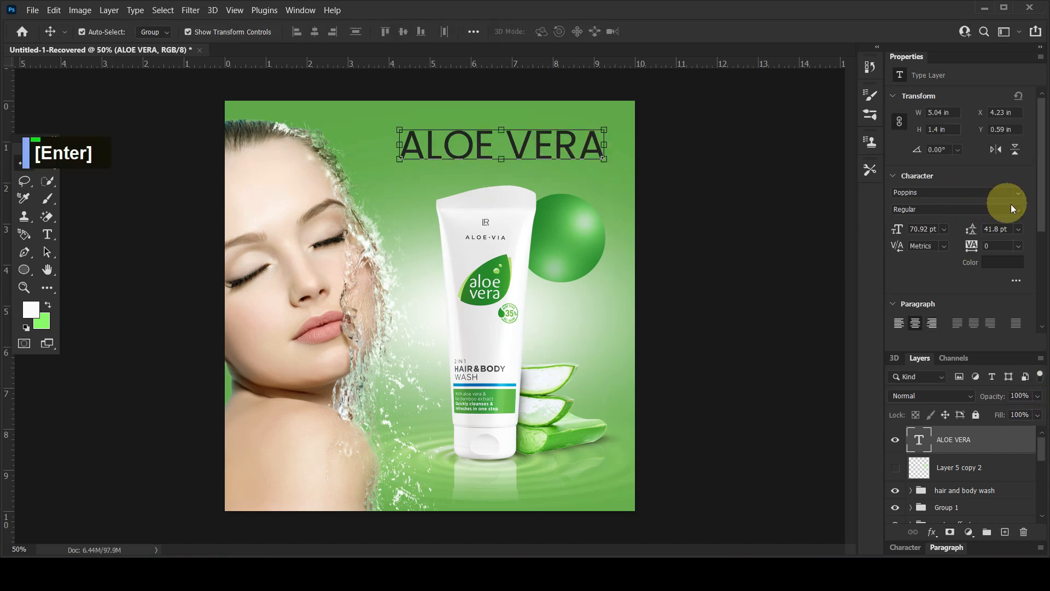
left_click(933, 245)
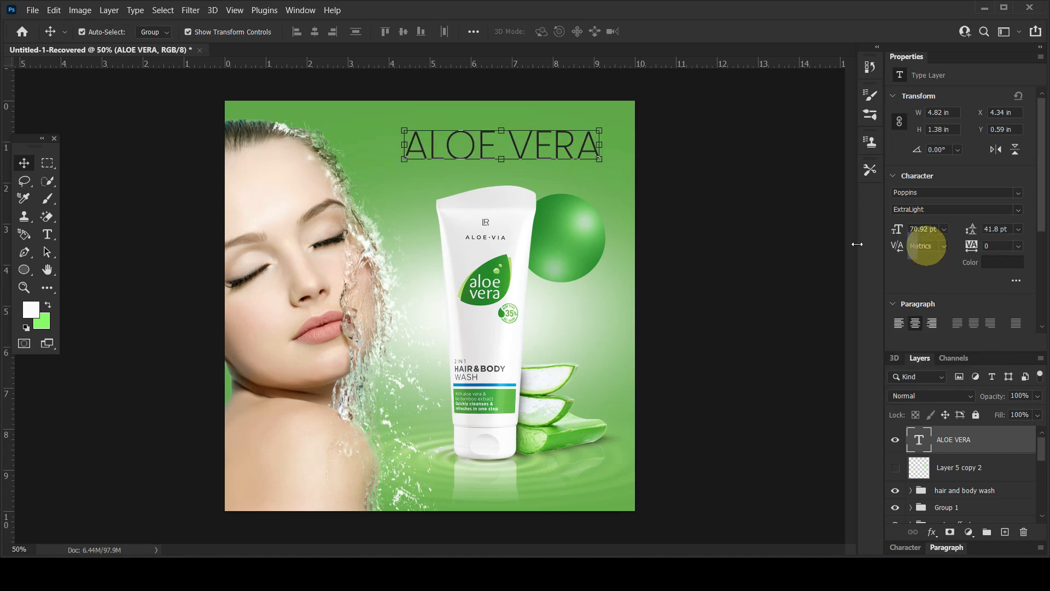
left_click(1002, 261)
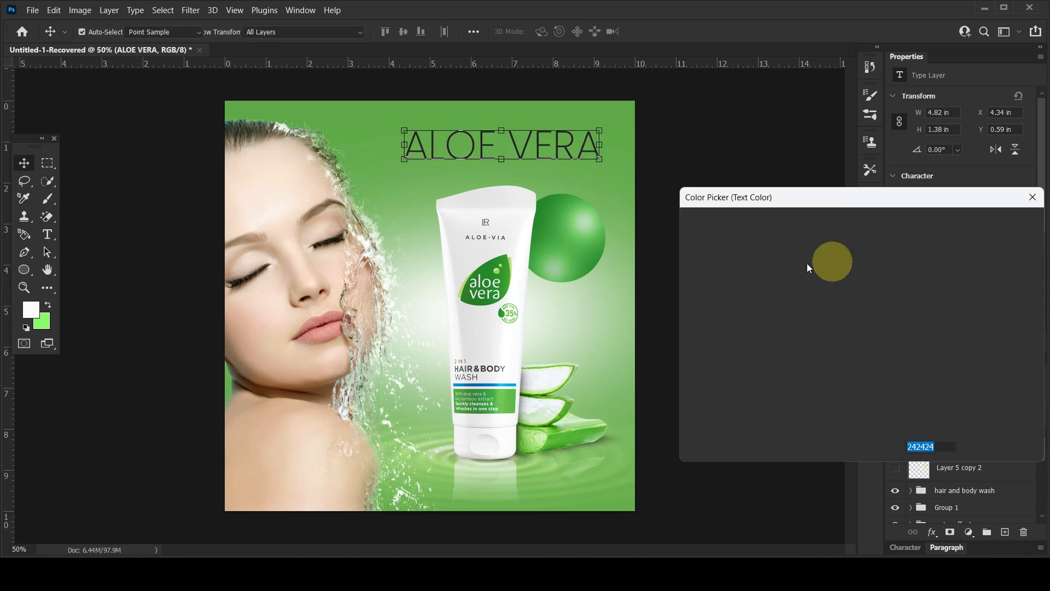
left_click(689, 230)
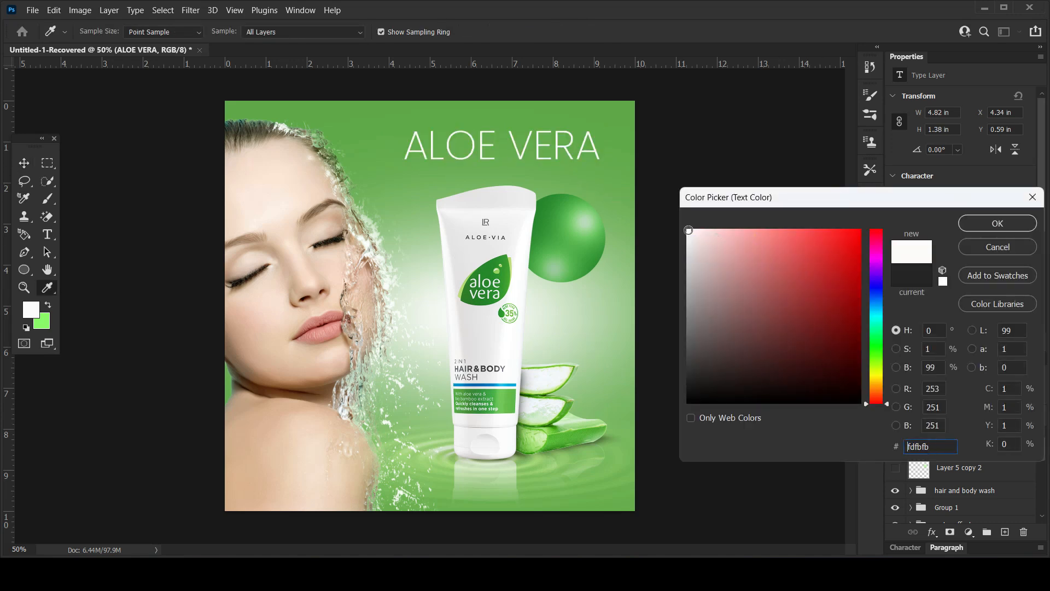
left_click(1003, 224)
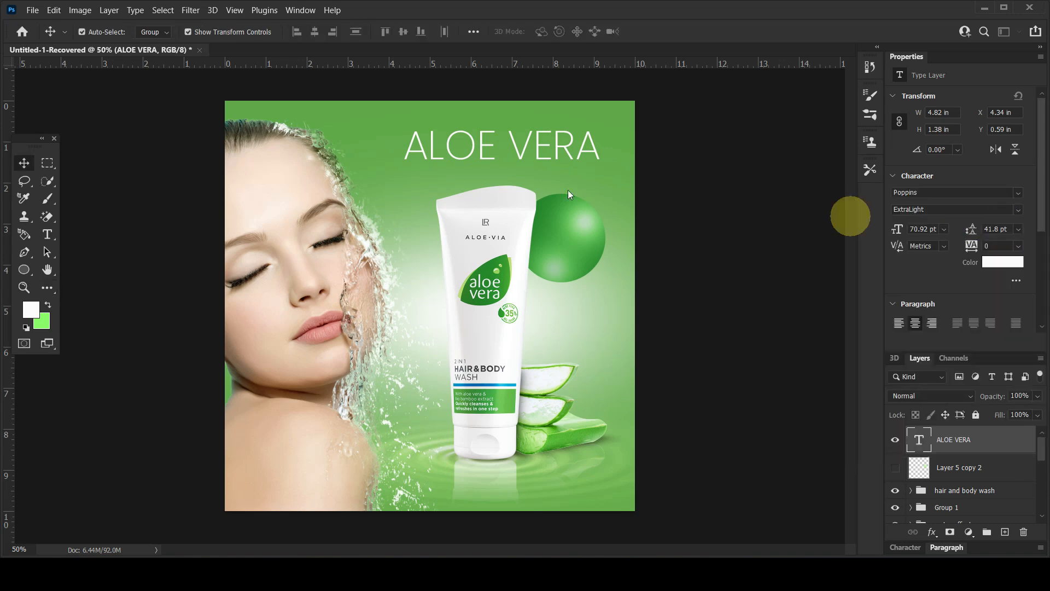
Enlarge the ALOE VERA title to about 5.3 in wide, extending it toward the woman's face.
left_click(22, 163)
left_click_drag(401, 163, 381, 167)
key("Return")
key("Return")
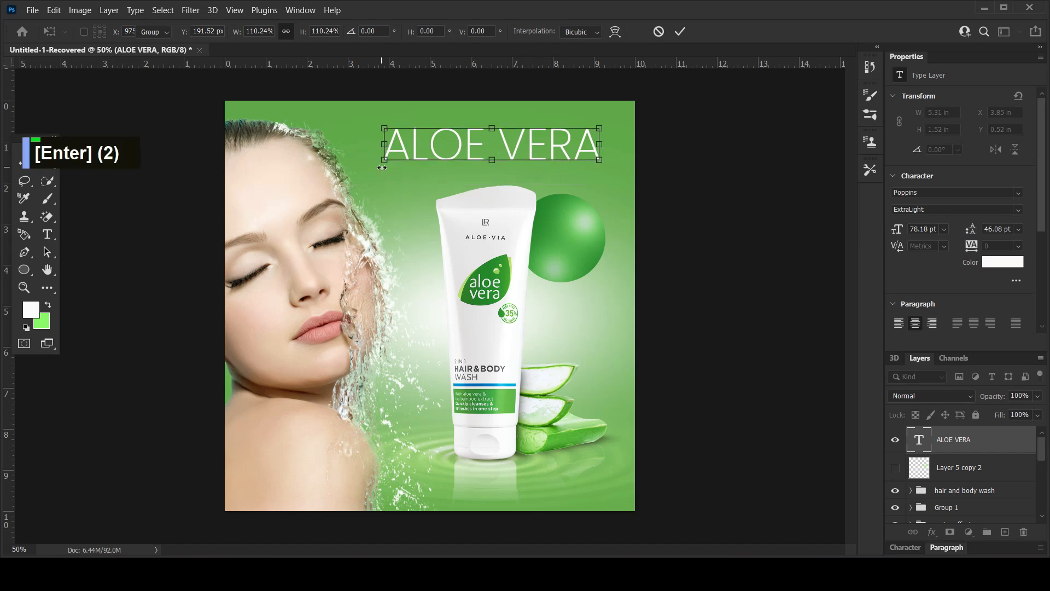
Add the subtitle text "HAIR AND BODY WASH" below the title in Poppins Medium.
left_click(47, 235)
left_click(411, 188)
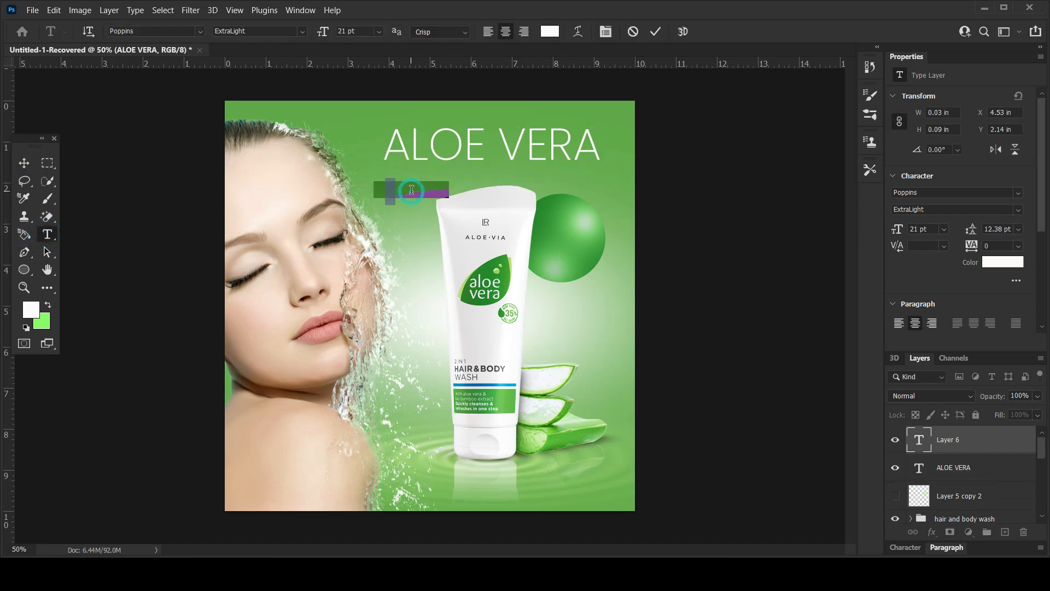
type("H")
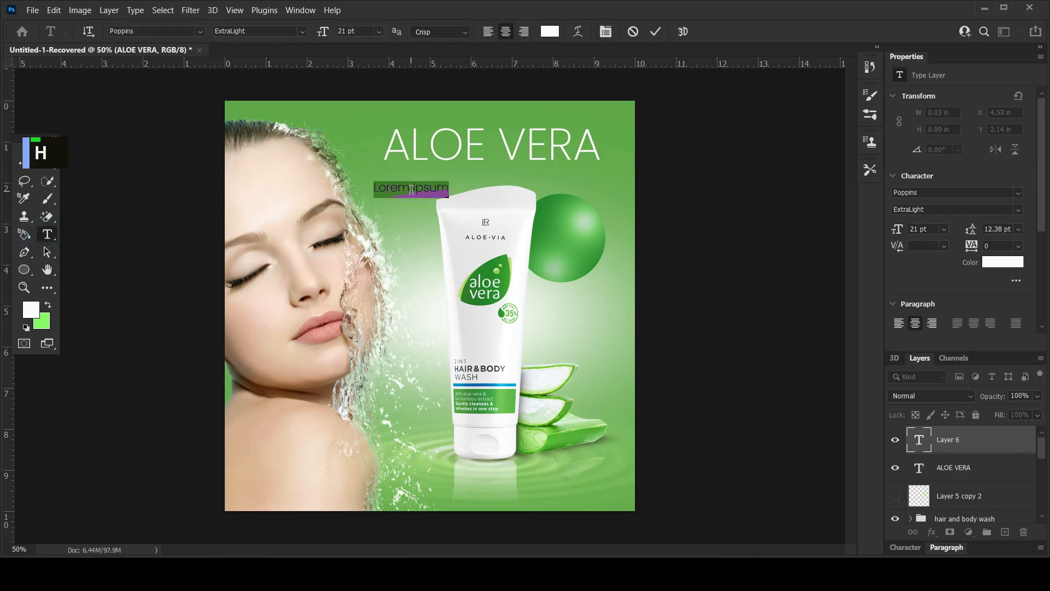
type("AIR AND ")
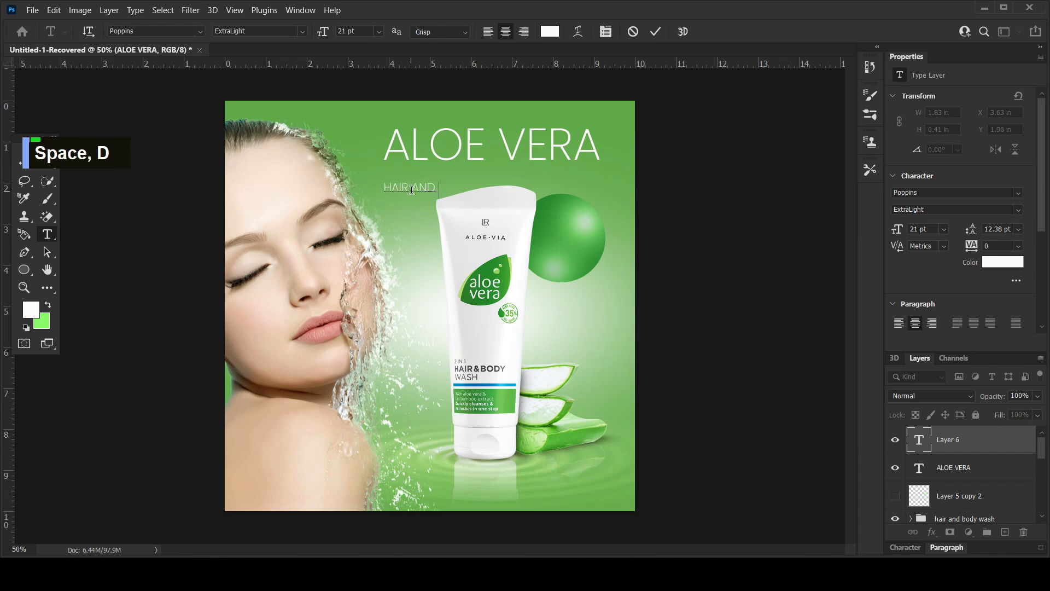
type("BODY WASH")
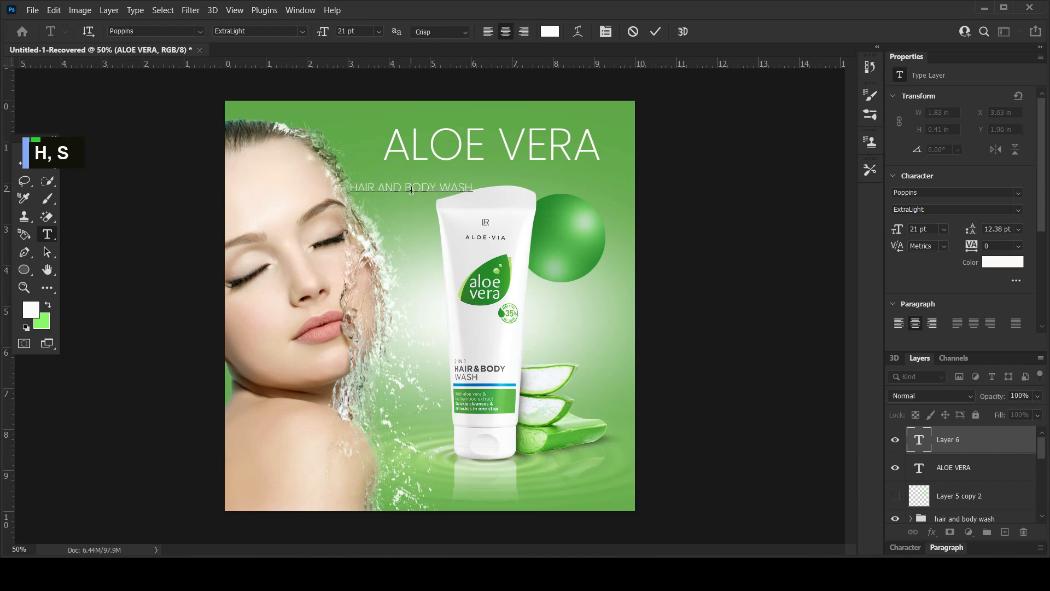
key("ctrl+a")
left_click(1005, 216)
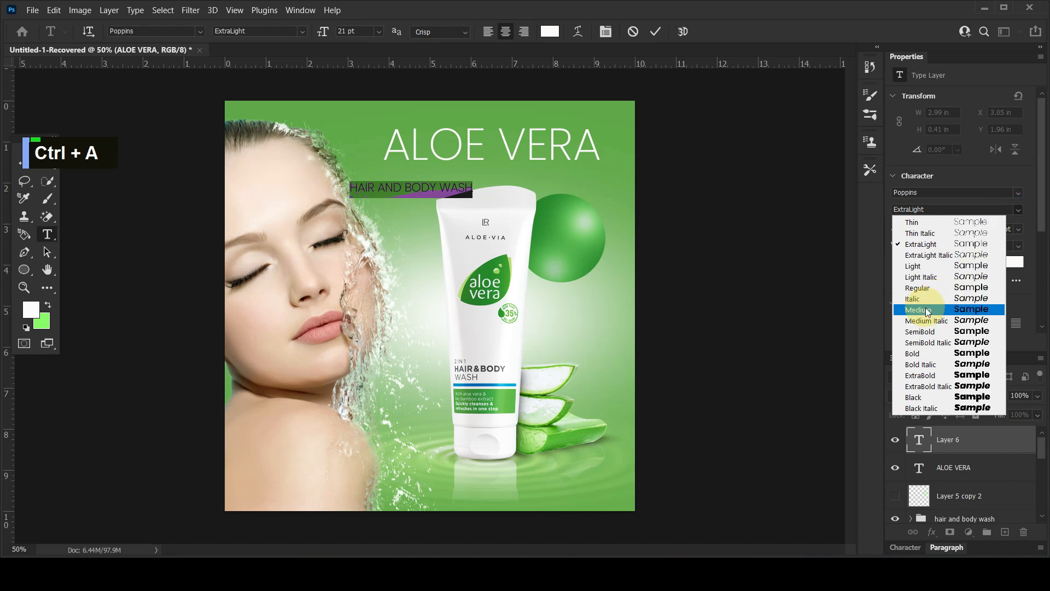
left_click(985, 310)
Place the subtitle directly under the title with their right ends aligned and nudge it slightly down.
left_click(20, 172)
left_click_drag(458, 189, 579, 174)
left_click(678, 178)
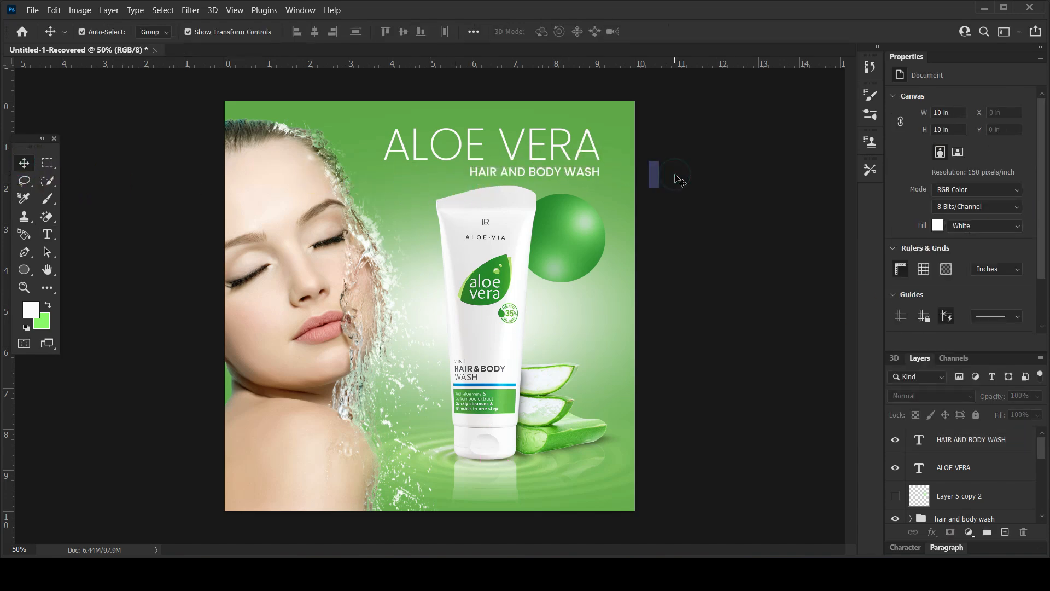
left_click(595, 173)
key("Down")
key("Down")
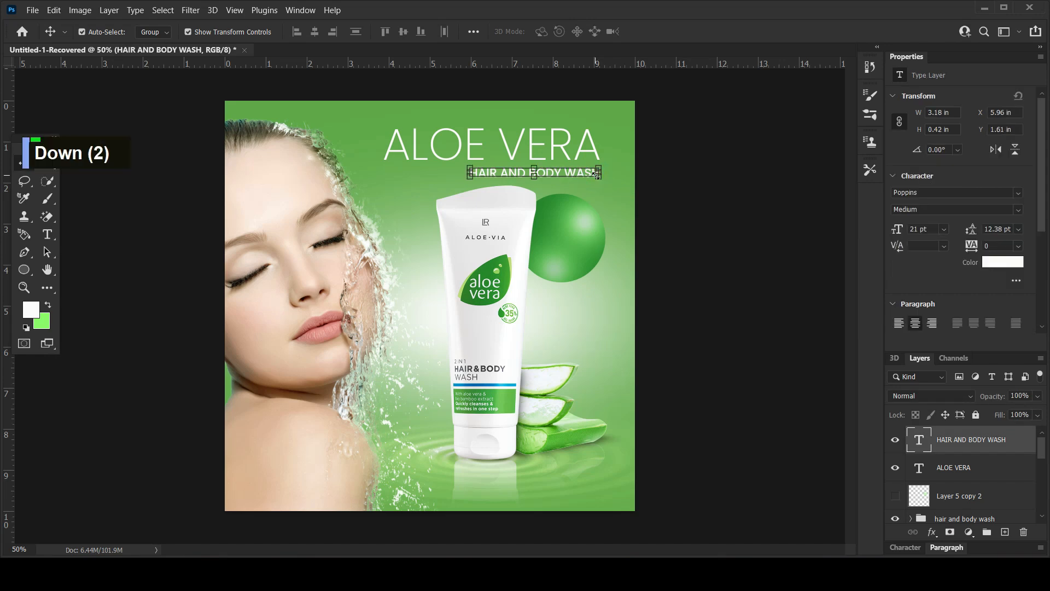
left_click(677, 186)
Scale the title and subtitle down together slightly, making the title about 5.15 in wide.
left_click(562, 173)
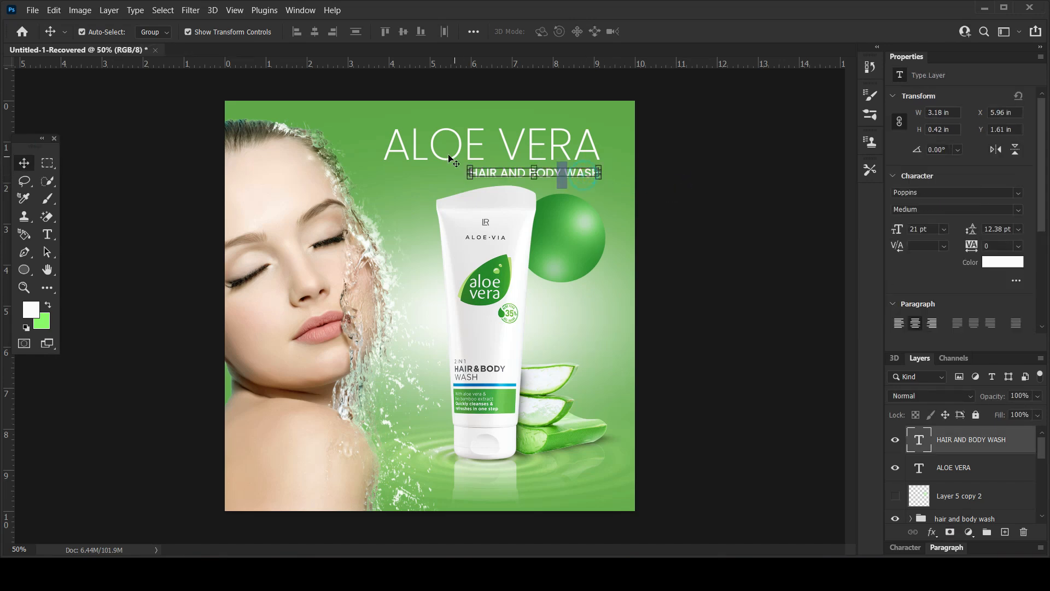
left_click(405, 147, "shift")
left_click_drag(384, 176, 388, 175)
key("Return")
left_click(693, 270)
Change the ALOE VERA title's font weight to Light.
left_click(555, 146)
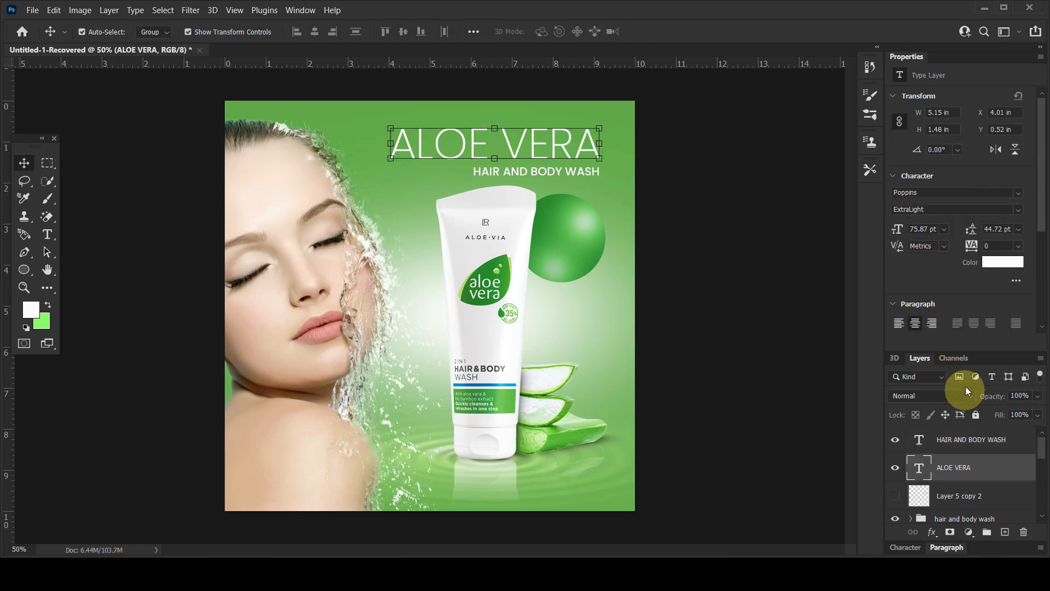
left_click(950, 209)
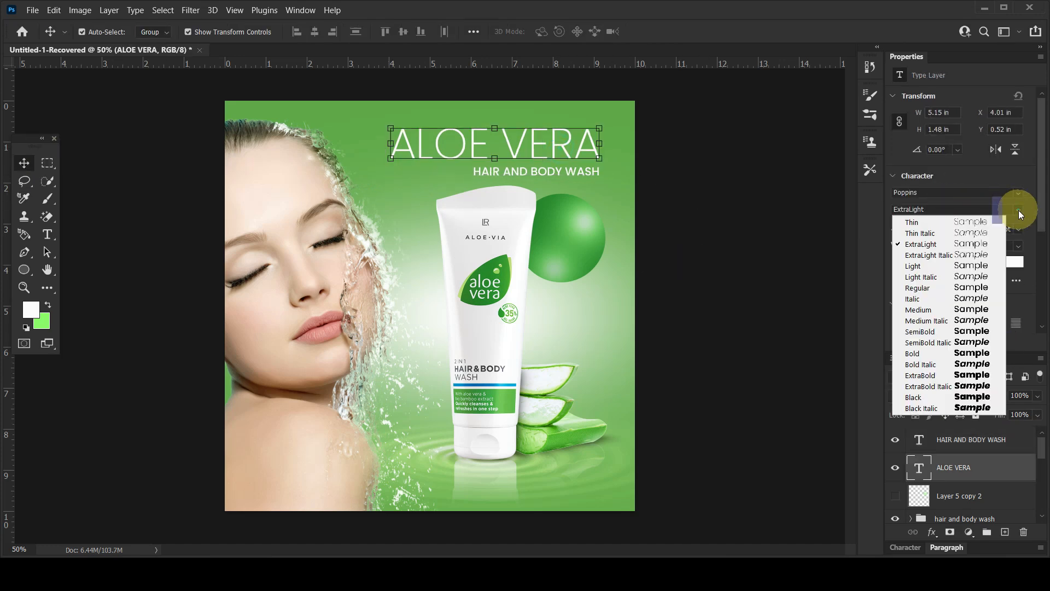
left_click(925, 263)
left_click(700, 175)
left_click(585, 173)
left_click(691, 176)
Add a two-line discount text reading "25%" and "off" beside the top of the tube.
left_click(48, 237)
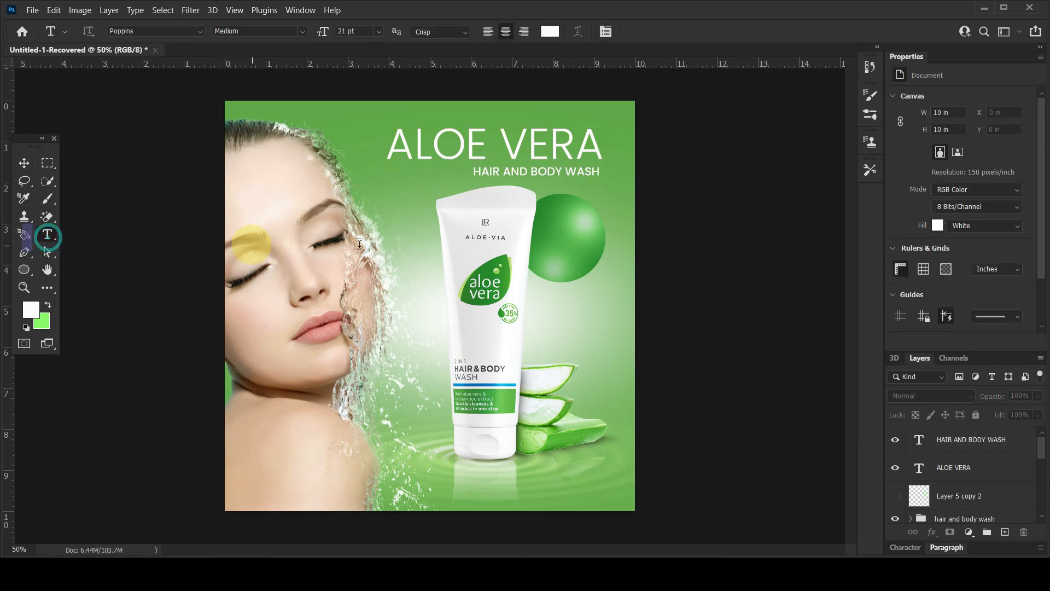
left_click(409, 217)
type("25%")
key("Return")
key("Caps_Lock")
type("off")
Set the discount text's leading to 20 pt and align its lines to the left.
key("ctrl+a")
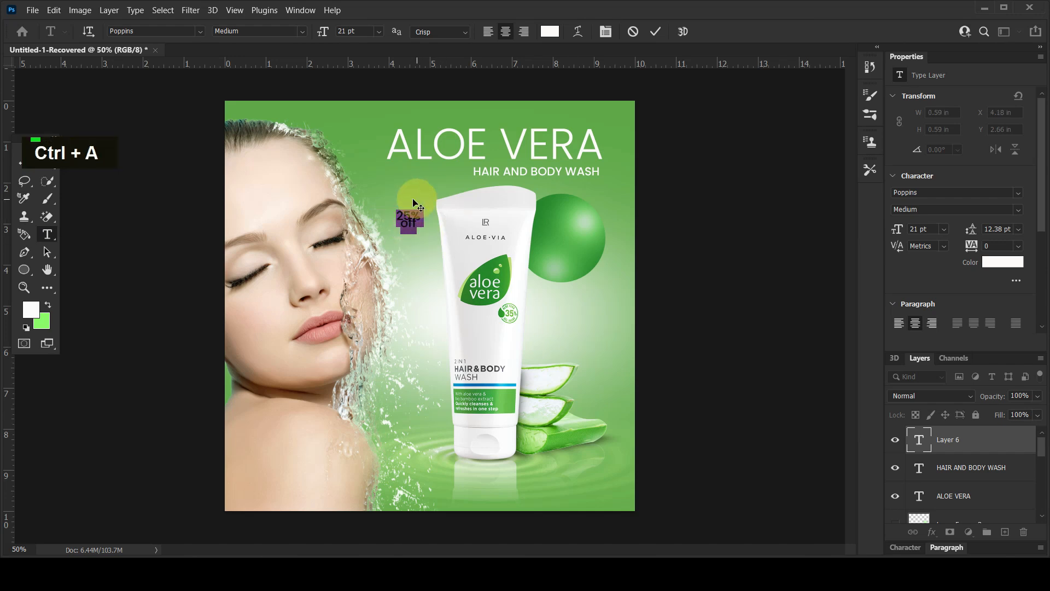
left_click(978, 234)
left_click(933, 325)
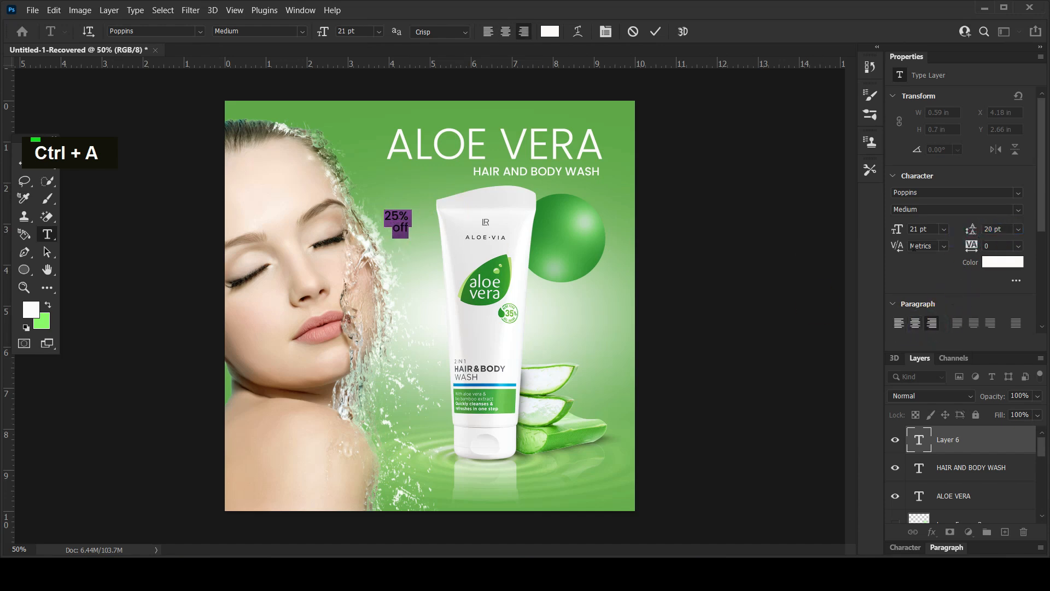
left_click(898, 323)
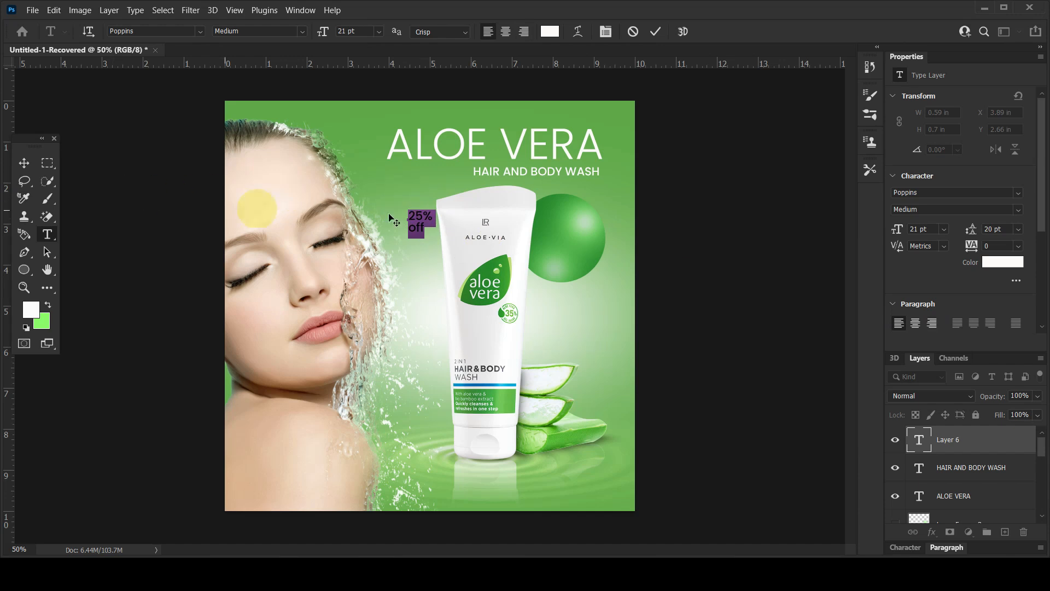
Set the font size of the discount text's "25%" line to 26 pt.
left_click(407, 215)
key("ctrl+a")
left_click_drag(897, 230, 899, 229)
Move the discount text onto the green circle, enlarge it to about 1.4 in wide and adjust its position within the circle.
left_click(23, 163)
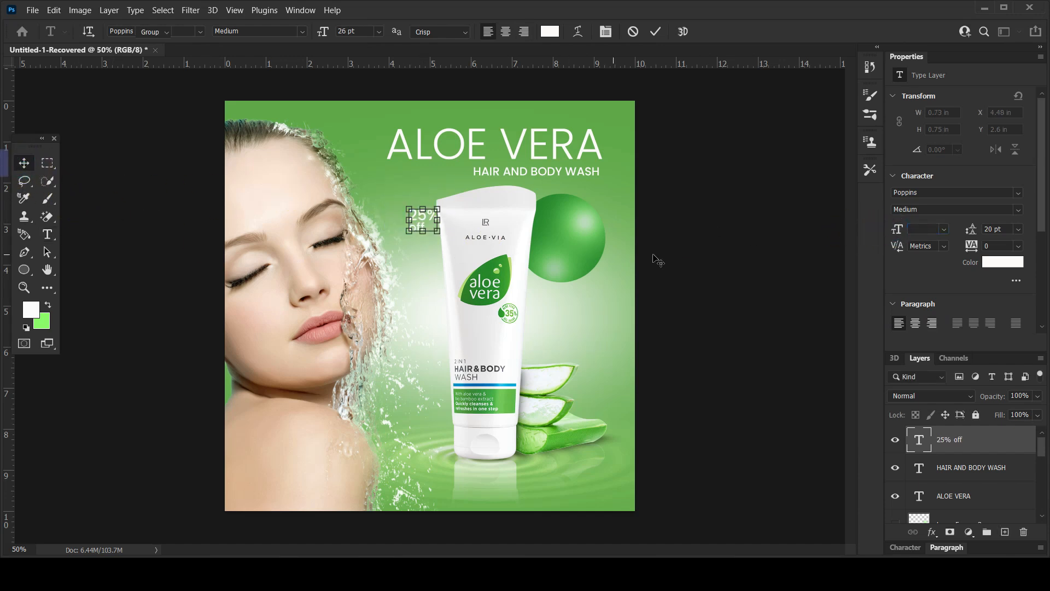
left_click_drag(420, 223, 589, 275)
left_click_drag(565, 242, 594, 219)
left_click_drag(543, 269, 537, 274)
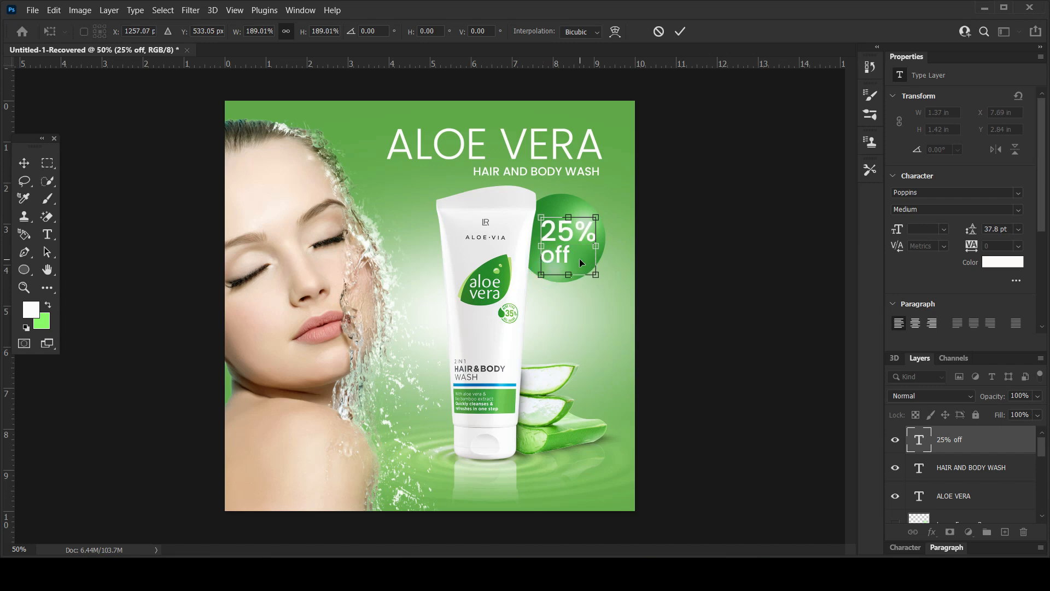
key("Return")
left_click(639, 275)
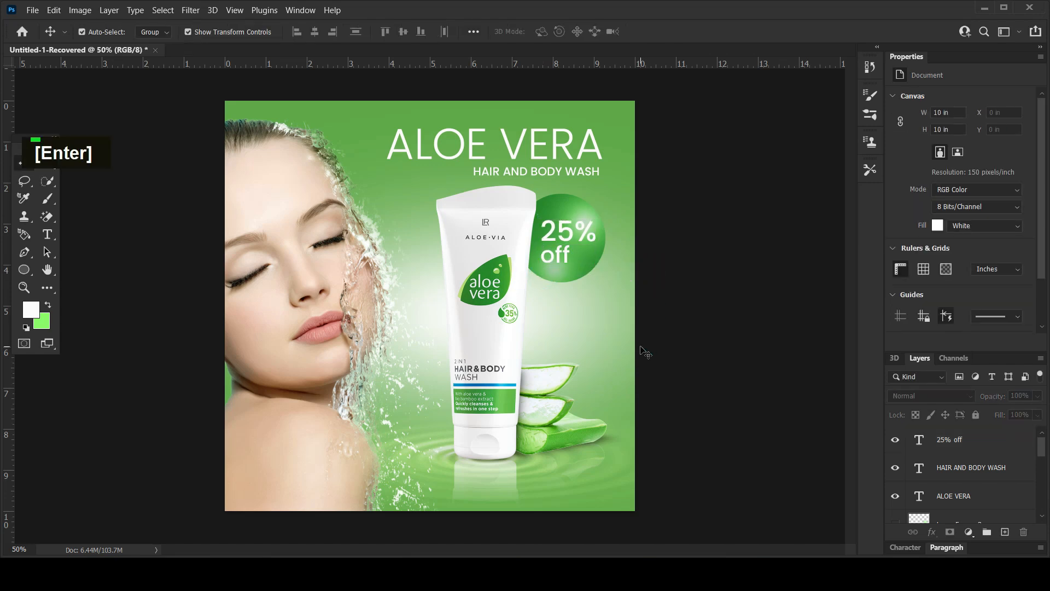
left_click_drag(575, 239, 573, 234)
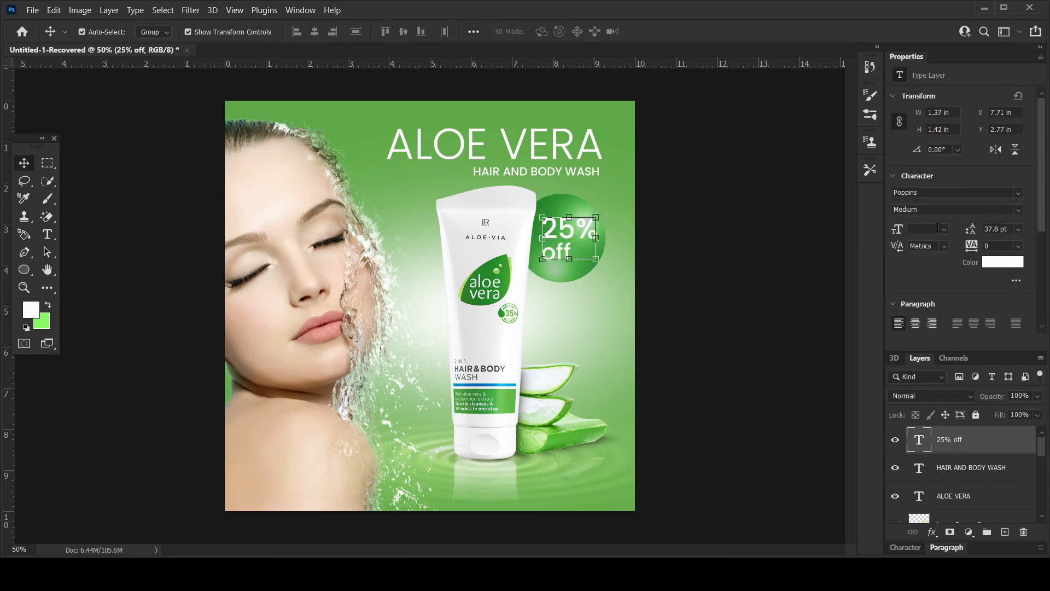
Change the discount text's font weight to Regular.
left_click(1019, 209)
left_click(943, 285)
left_click(731, 245)
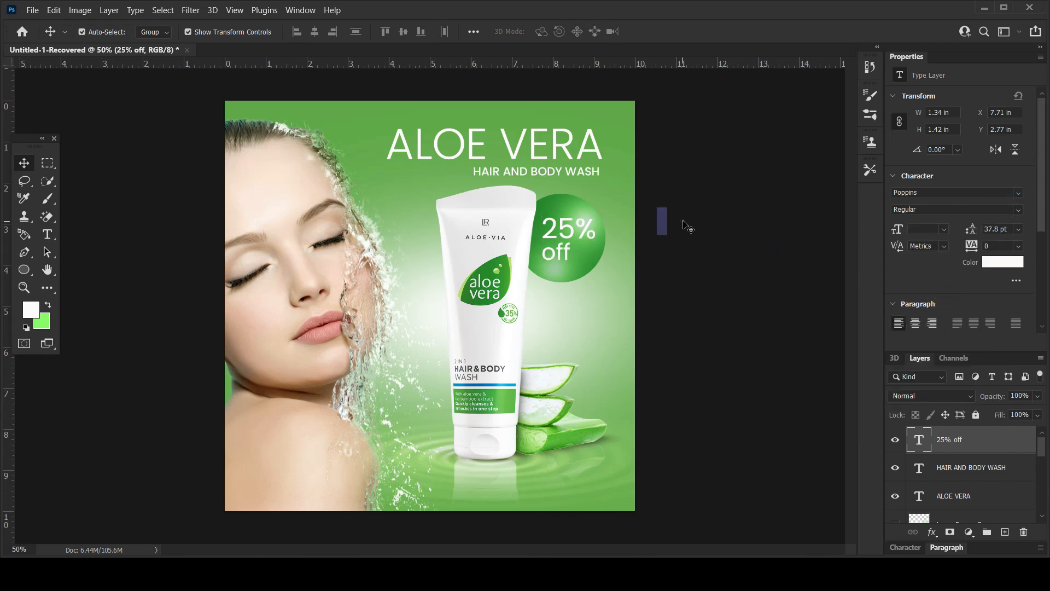
Adjust the opacity of the screen-blended highlight copy clipped to the green discount circle.
left_click(562, 281)
scroll(968, 482, "down", 2)
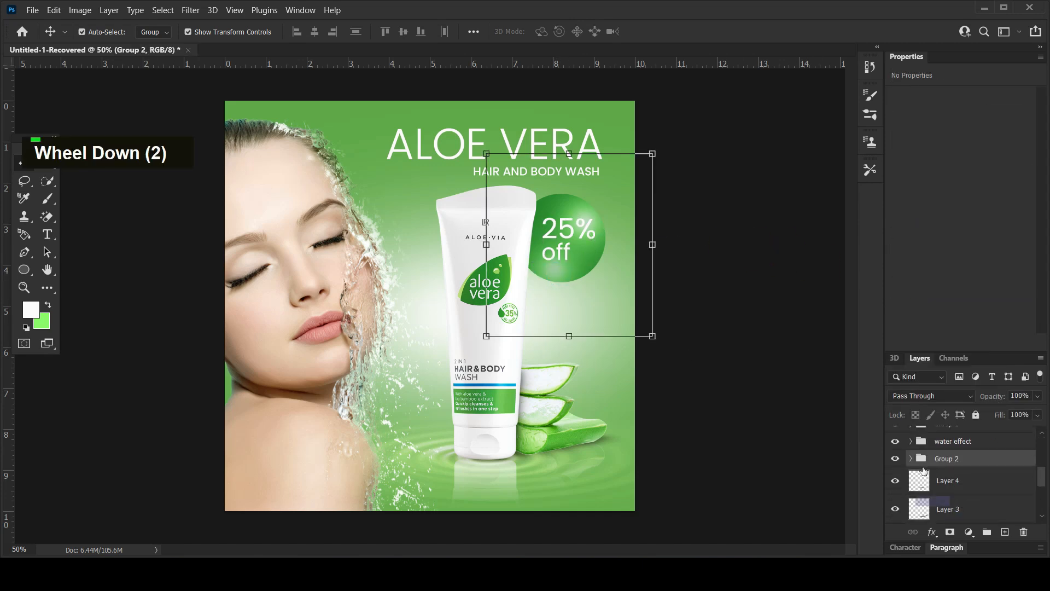
left_click(968, 481)
left_click(991, 398)
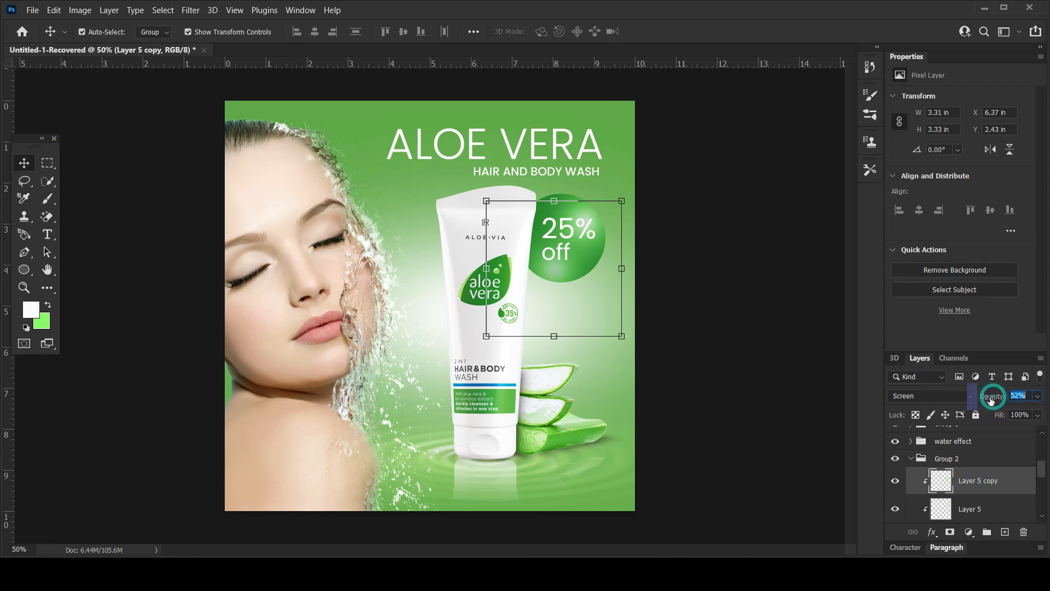
left_click(740, 270)
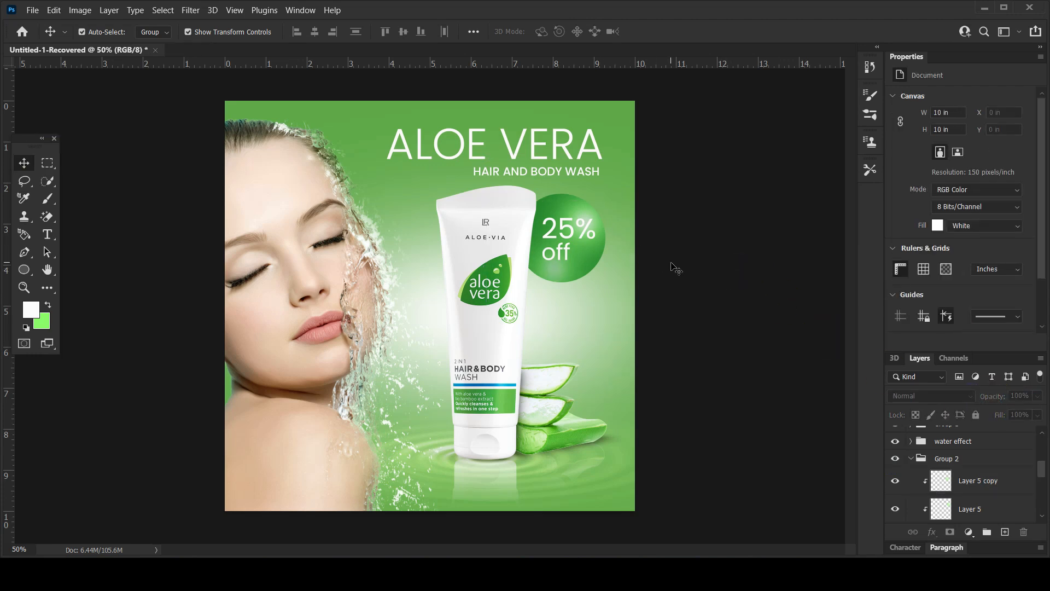
Duplicate the green circle's screen-blended highlight layer to the top of the layer stack, above the discount text.
key("super")
left_click(720, 293)
scroll(943, 442, "up", 13)
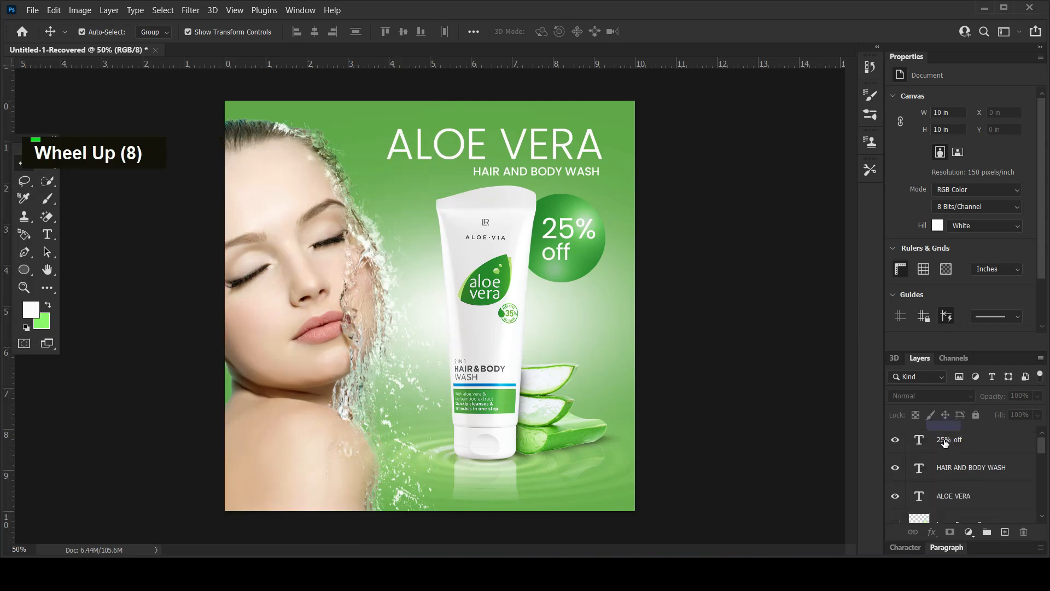
scroll(974, 500, "down", 2)
left_click_drag(962, 466, 932, 439)
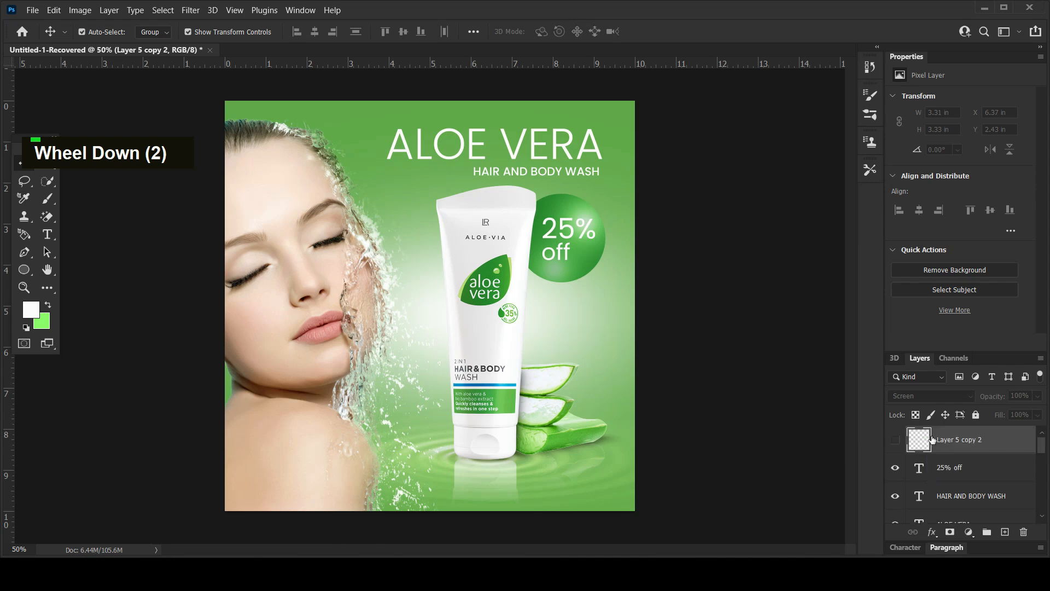
Show the duplicated glow layer, move it onto the woman's shoulder beneath the chin and enlarge it to about 188%.
left_click(896, 440)
left_click_drag(575, 287, 353, 402)
left_click_drag(419, 332, 477, 269)
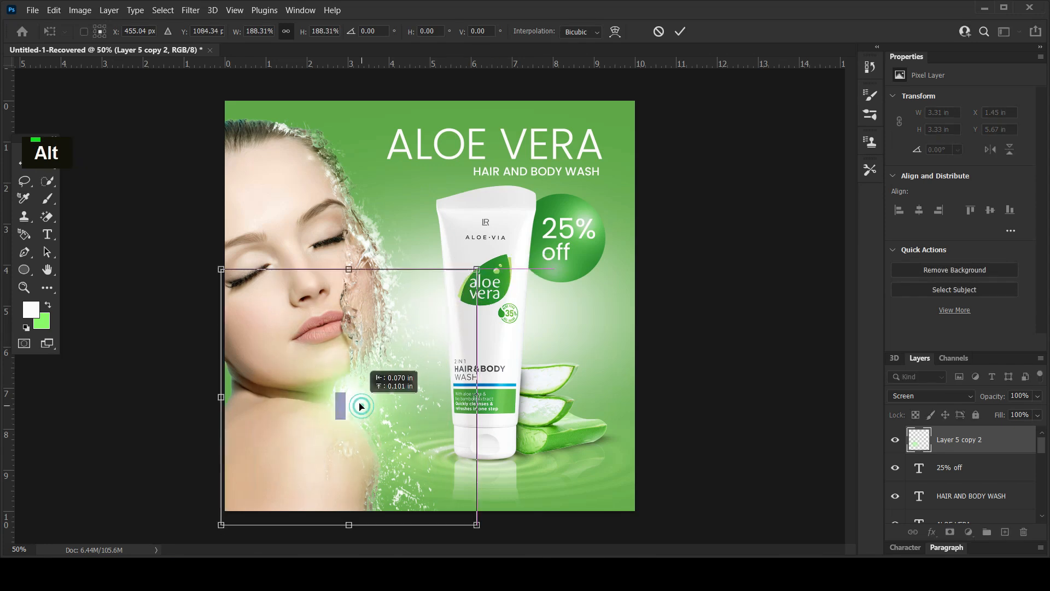
key("Return")
Duplicate the glow towards the tube and squeeze it into a narrow vertical strip about 1 in wide.
left_click_drag(386, 402, 457, 244)
left_click_drag(547, 240, 529, 263)
left_click_drag(565, 397, 553, 401)
left_click_drag(532, 267, 410, 245)
key("Return")
Duplicate the narrow glow strip, rotate it to about -9.6° and align it along the tube's left edge.
left_click_drag(435, 378, 428, 299)
left_click_drag(440, 252, 445, 260)
left_click_drag(498, 396, 495, 397)
left_click_drag(453, 300, 456, 313)
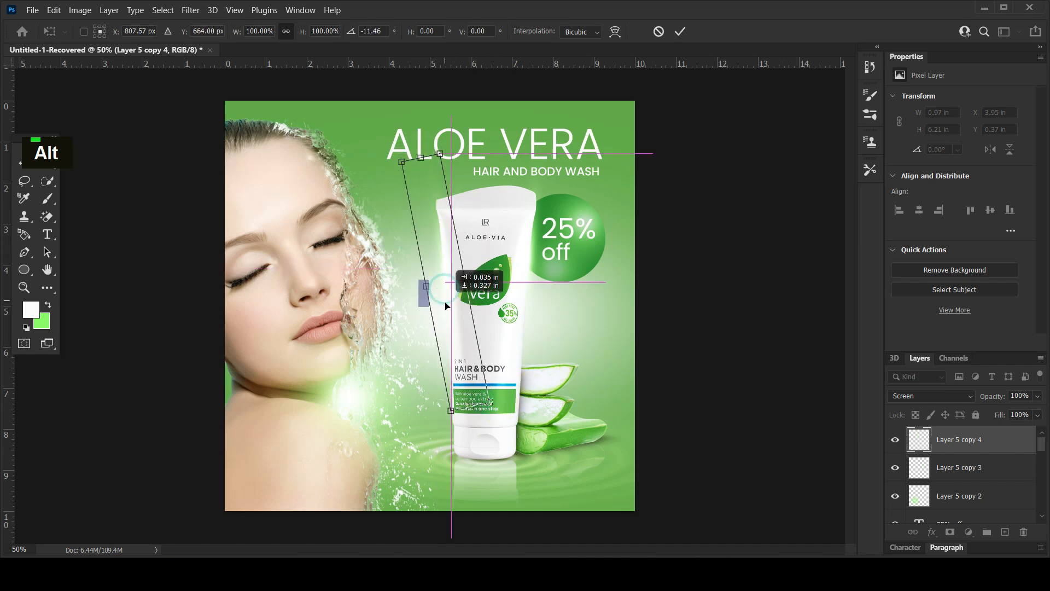
left_click_drag(508, 404, 506, 412)
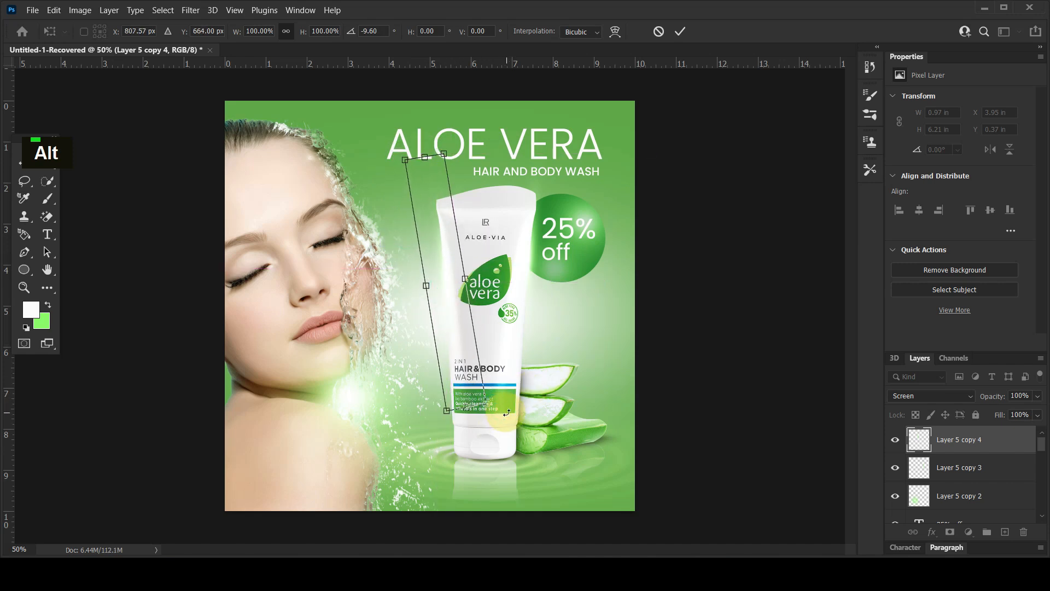
key("Return")
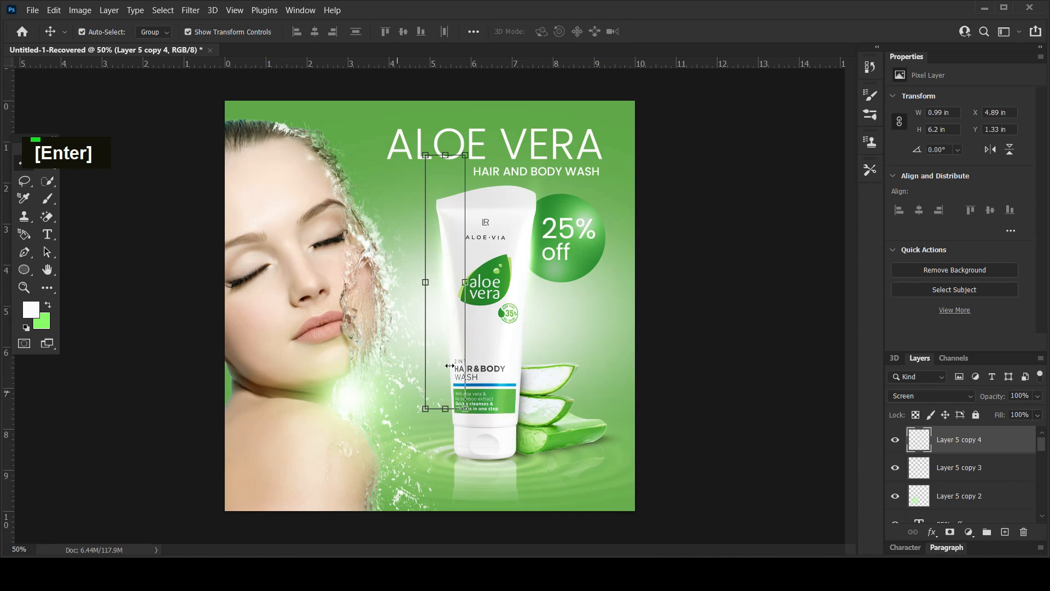
left_click(768, 285)
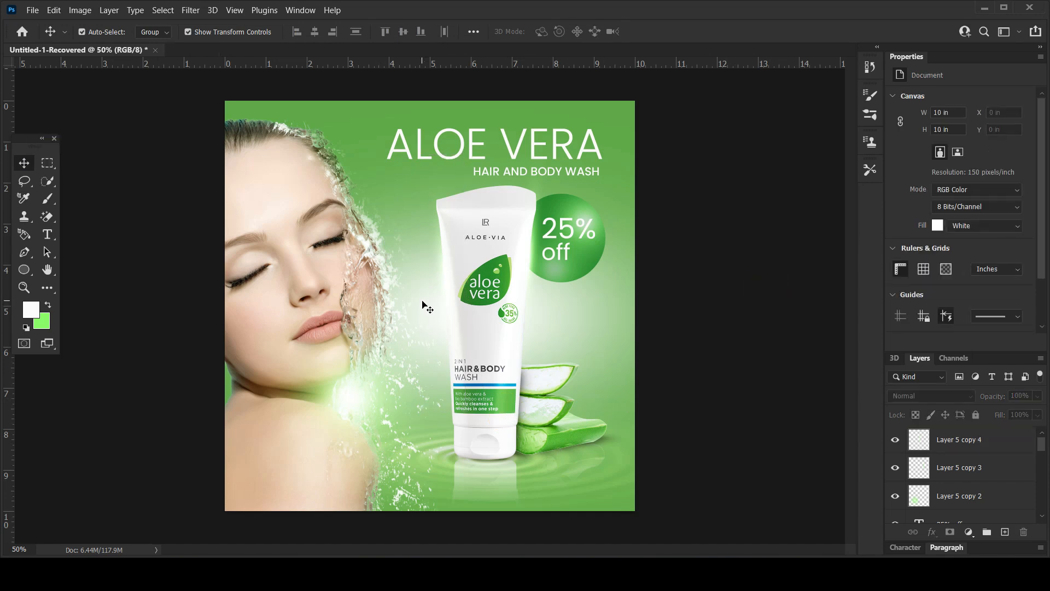
Scale the ALOE VERA title down slightly to about 5.16 in wide.
scroll(422, 304, "down", 3, "alt")
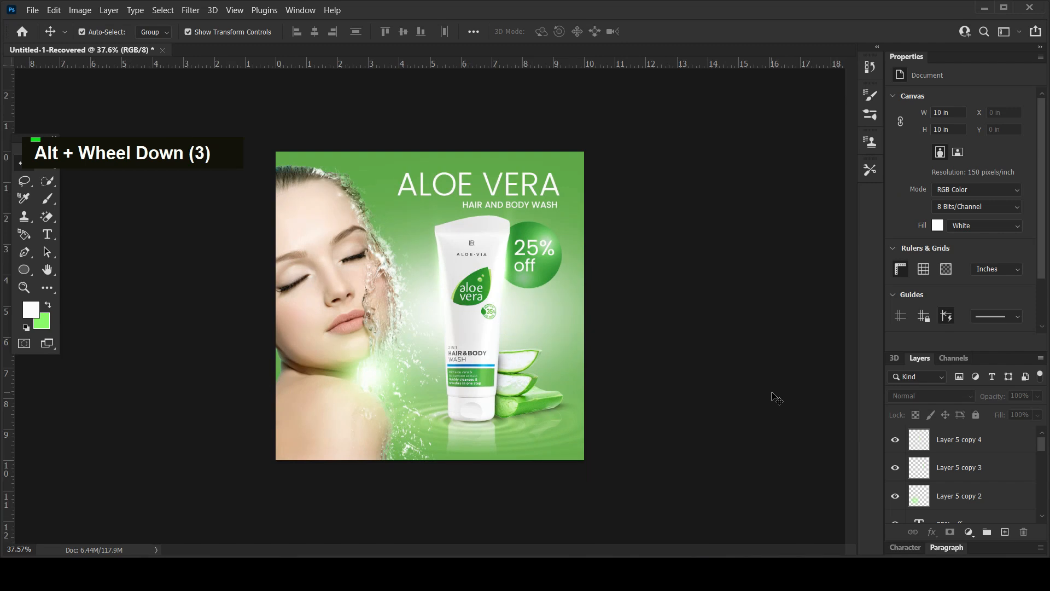
scroll(556, 238, "up", 2, "alt")
left_click(515, 161)
left_click_drag(392, 167, 397, 192)
key("Return")
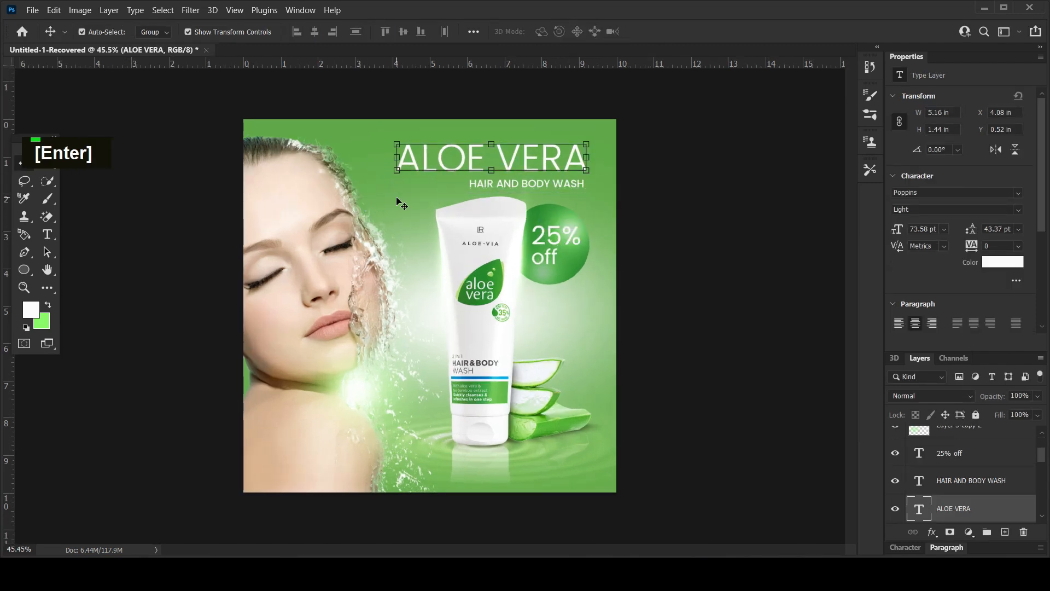
Move the HAIR AND BODY WASH subtitle closer beneath the title and scale it to 99%.
left_click_drag(582, 186, 581, 181)
key("Down")
key("Down")
key("Down")
key("Down")
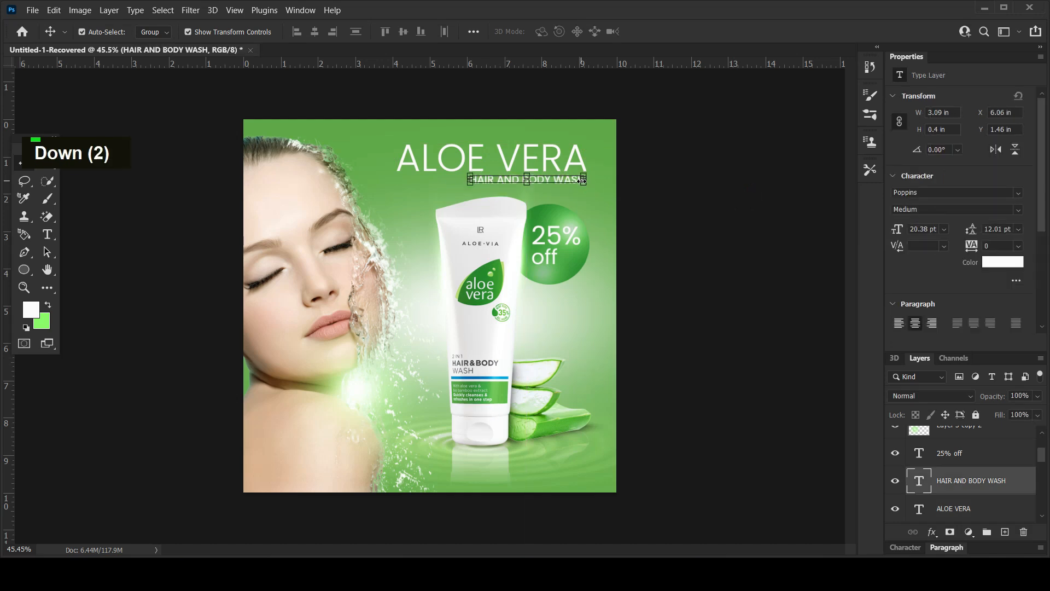
left_click_drag(470, 177, 472, 176)
key("Return")
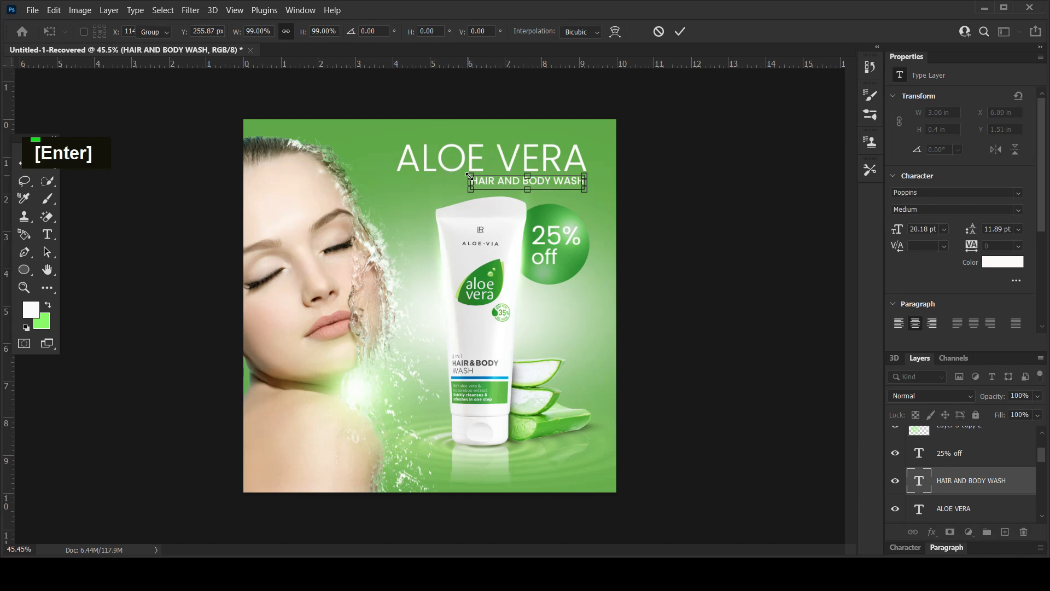
left_click(711, 246)
scroll(694, 206, "down", 3)
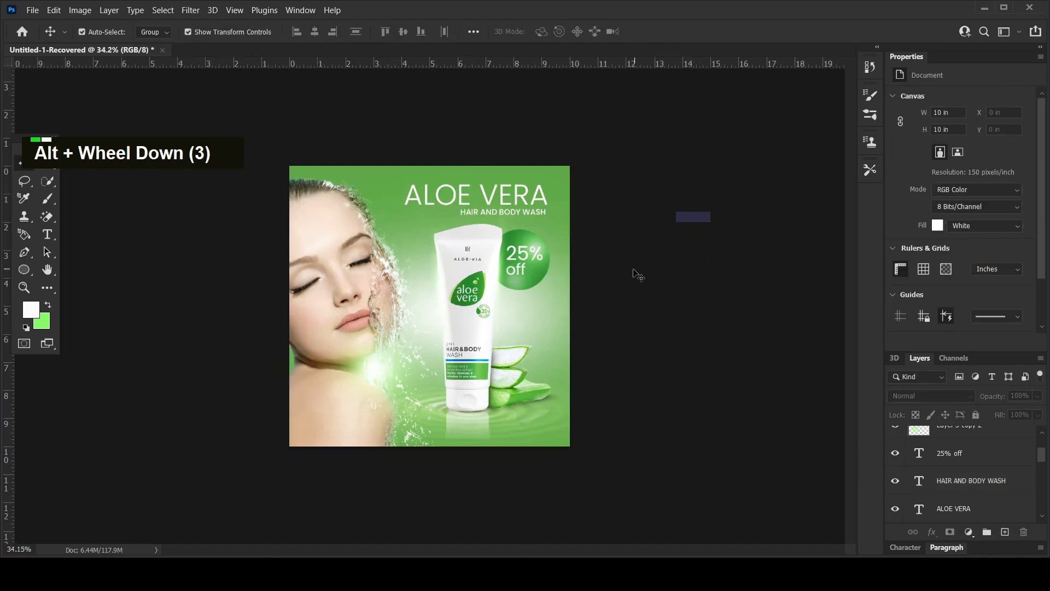
scroll(630, 273, "up", 1)
scroll(630, 276, "up", 1, "alt")
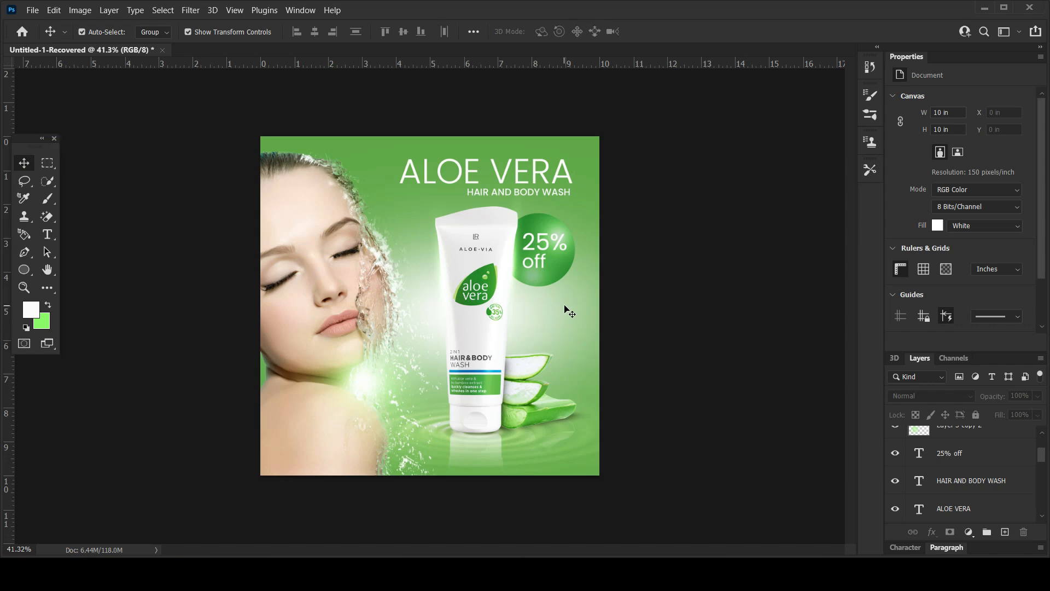
scroll(569, 311, "up", 1)
scroll(604, 413, "down", 1)
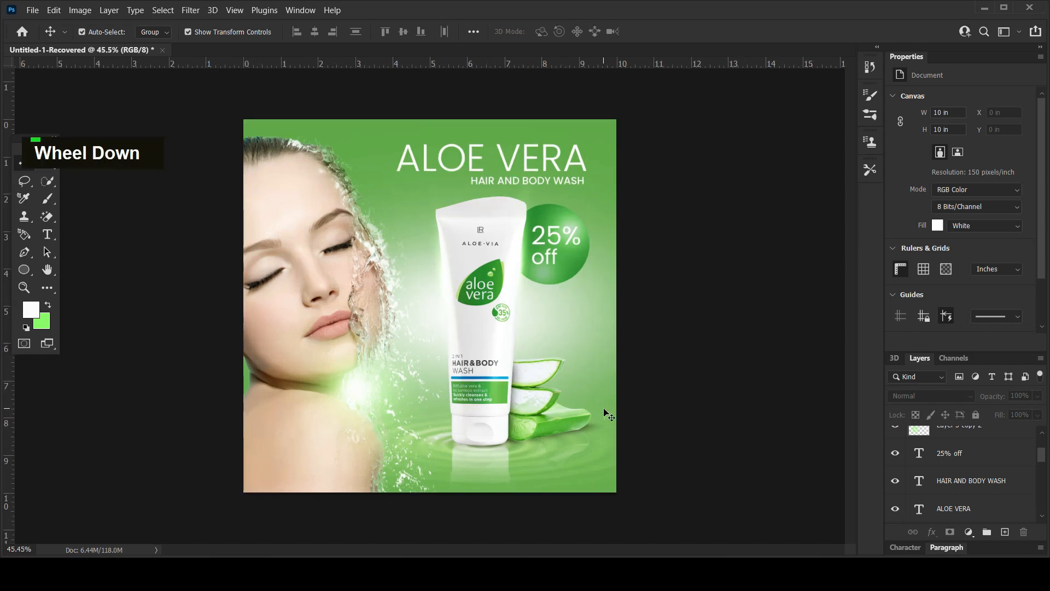
Place the social media icons image in the advert's lower-right corner, scaled to about 1.45 in wide.
left_click(229, 566)
left_click_drag(243, 422, 452, 427)
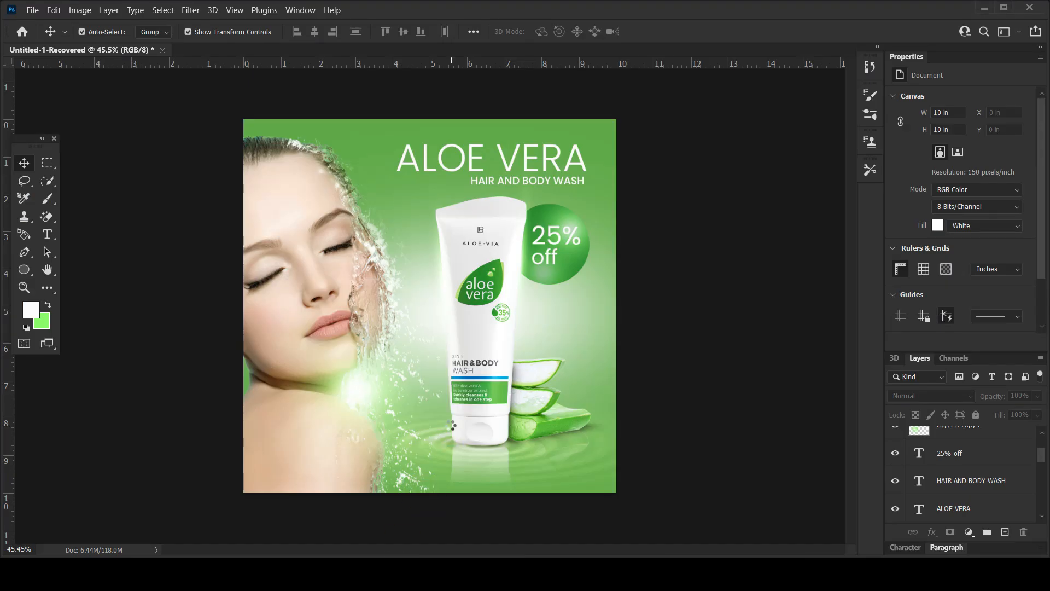
left_click_drag(446, 308, 530, 453)
left_click_drag(440, 429, 580, 472)
key("Return")
Add a white solid color fill layer above the social media icons and clip it to them.
scroll(963, 442, "up", 3)
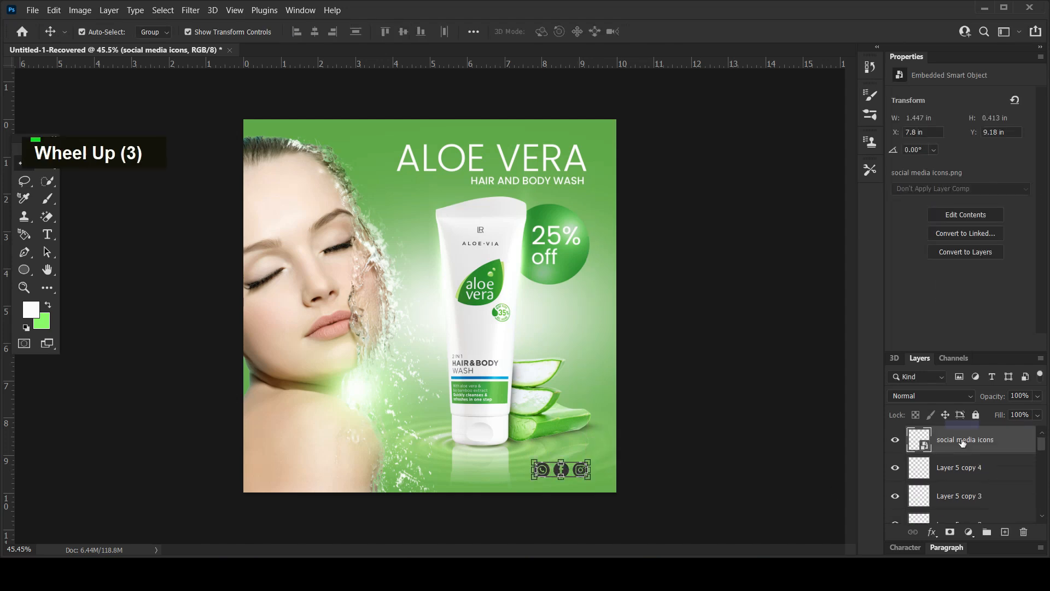
left_click(969, 531)
left_click(952, 291)
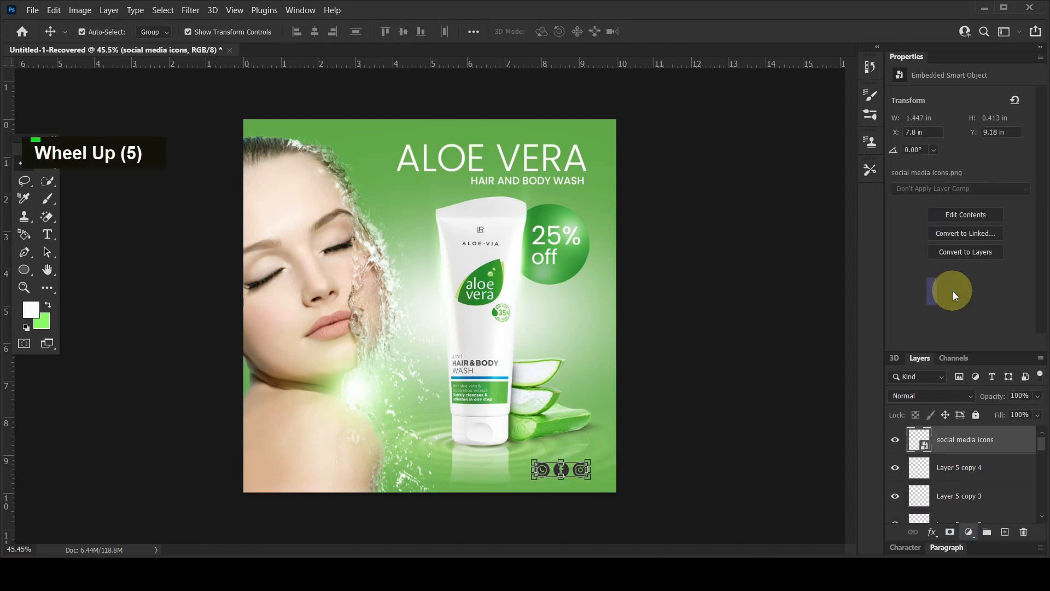
left_click(1006, 223)
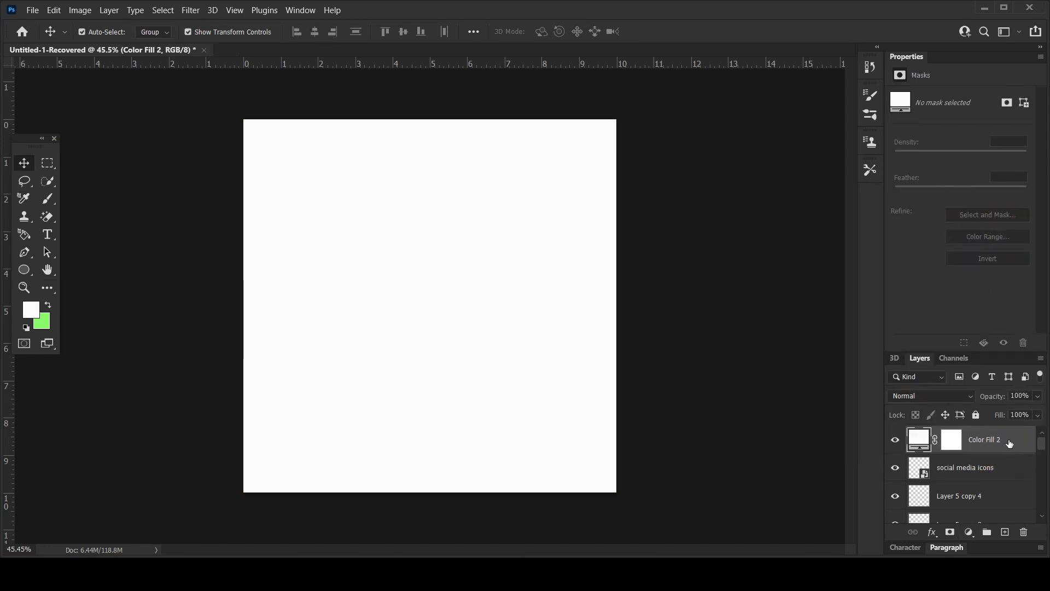
right_click(1008, 440)
left_click(886, 245)
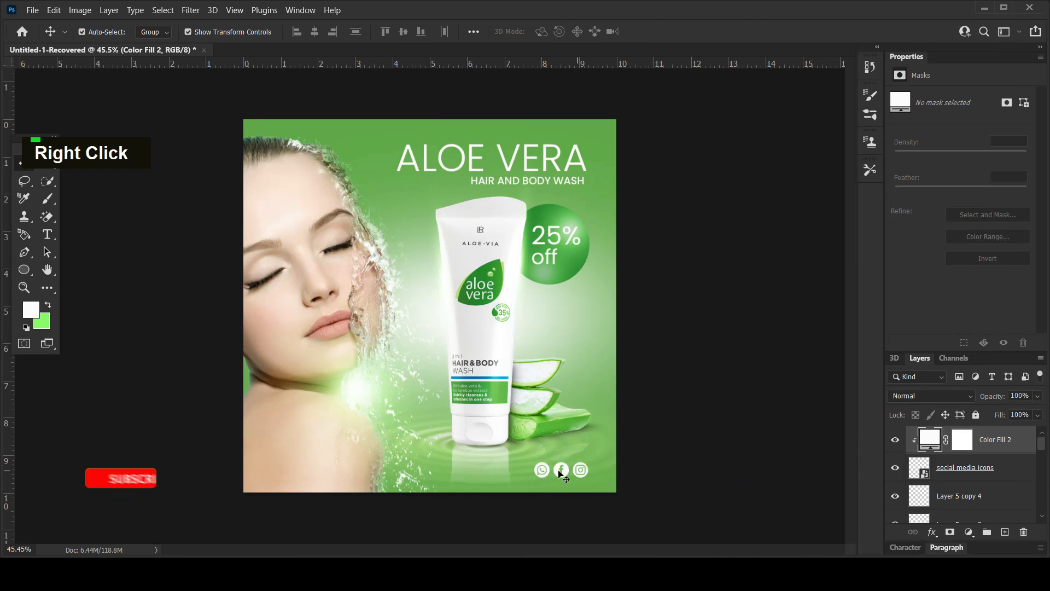
Group the icons layer with its color fill and rename the group "social media icons".
left_click(985, 472, "ctrl")
left_click_drag(984, 473, 986, 533)
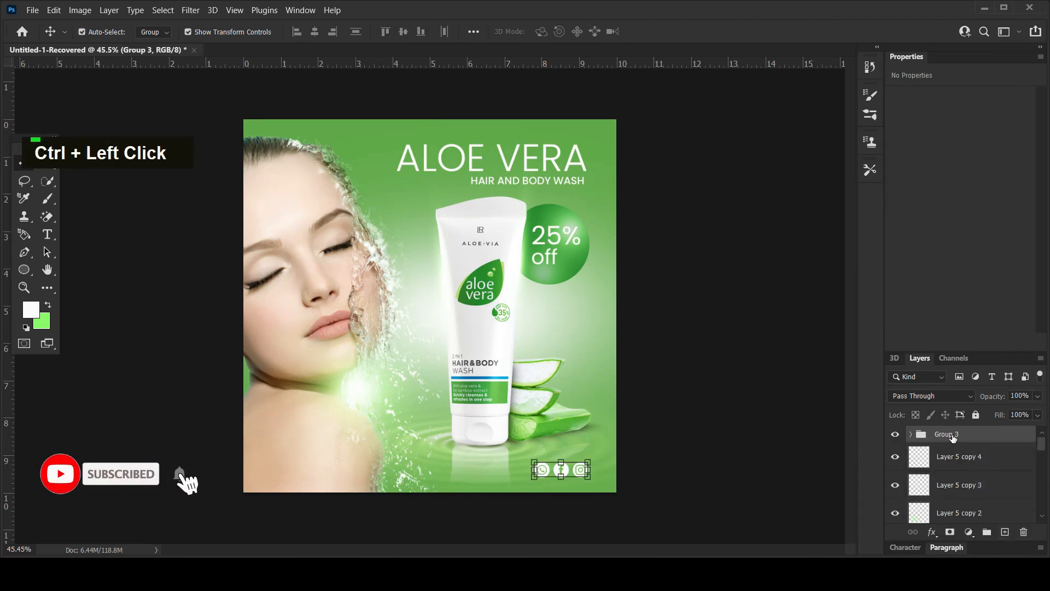
double_click(951, 434)
type("sc")
key("BackSpace")
type("oc")
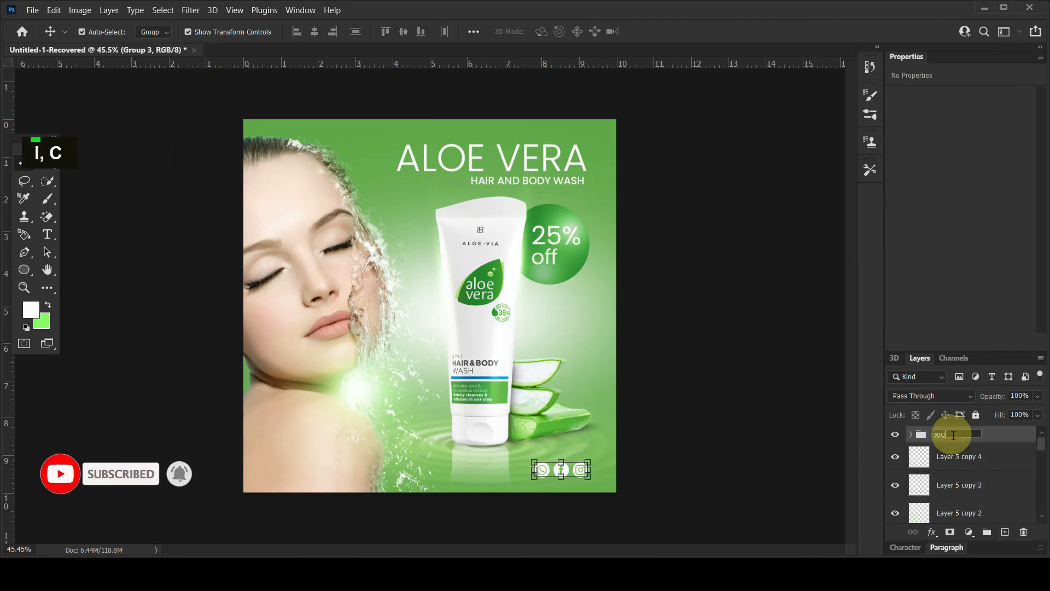
type("ial media icons")
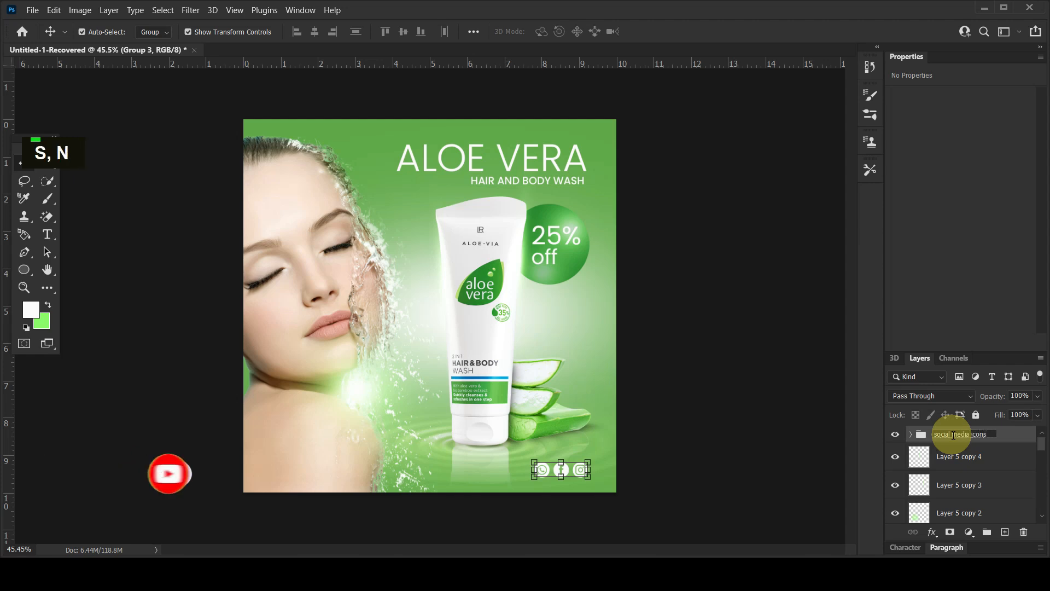
key("Return")
Move the social media icons group to the lower-left corner of the advert, over the woman's shoulder.
left_click(727, 426)
left_click_drag(561, 469, 291, 477)
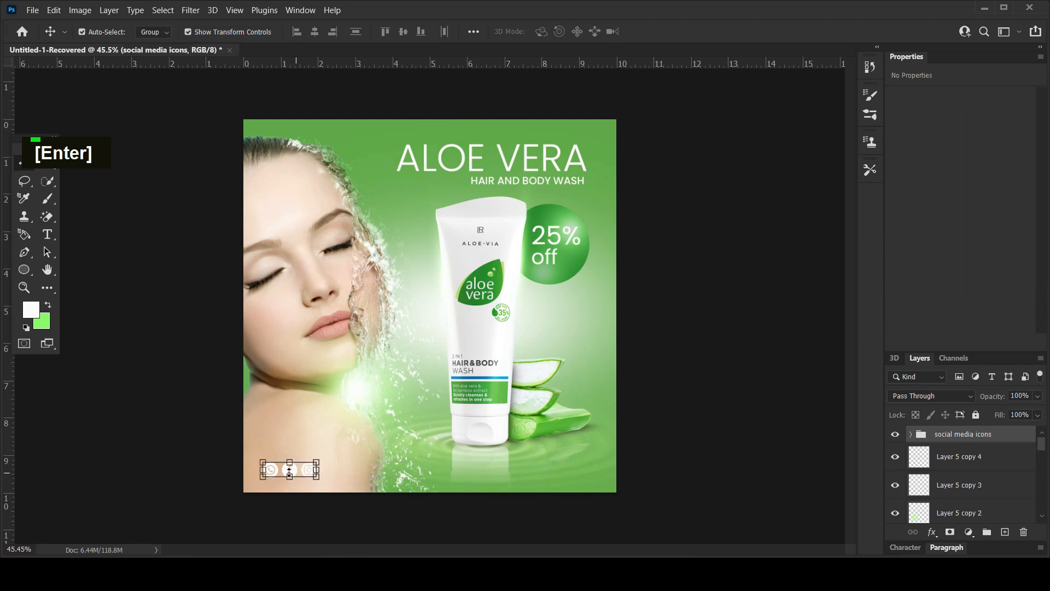
Try greens sampled from the discount circle as the icons' fill color, and set the fill to white (ffffff).
left_click(910, 437)
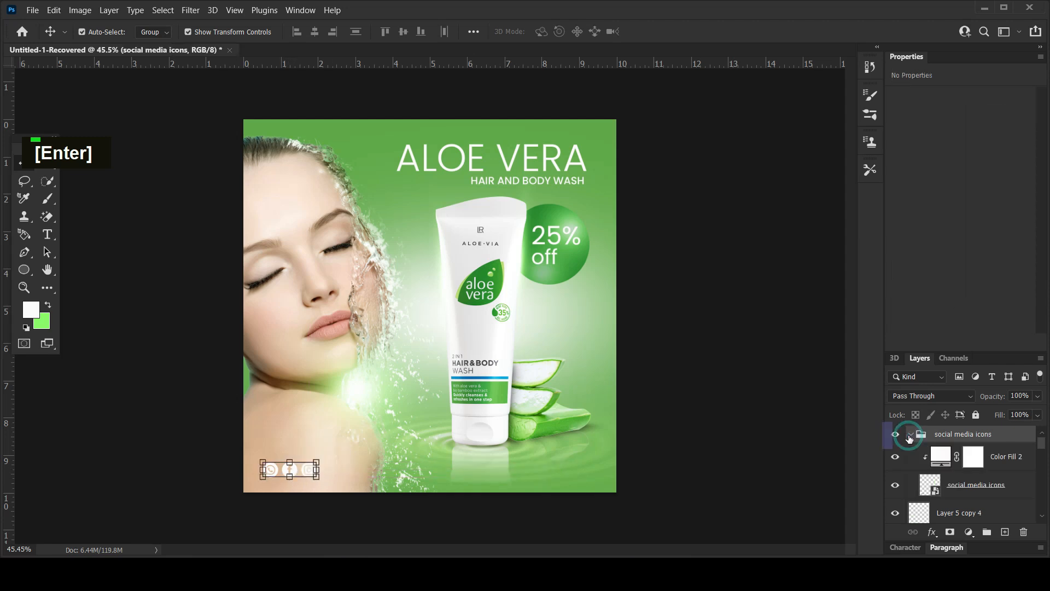
double_click(942, 454)
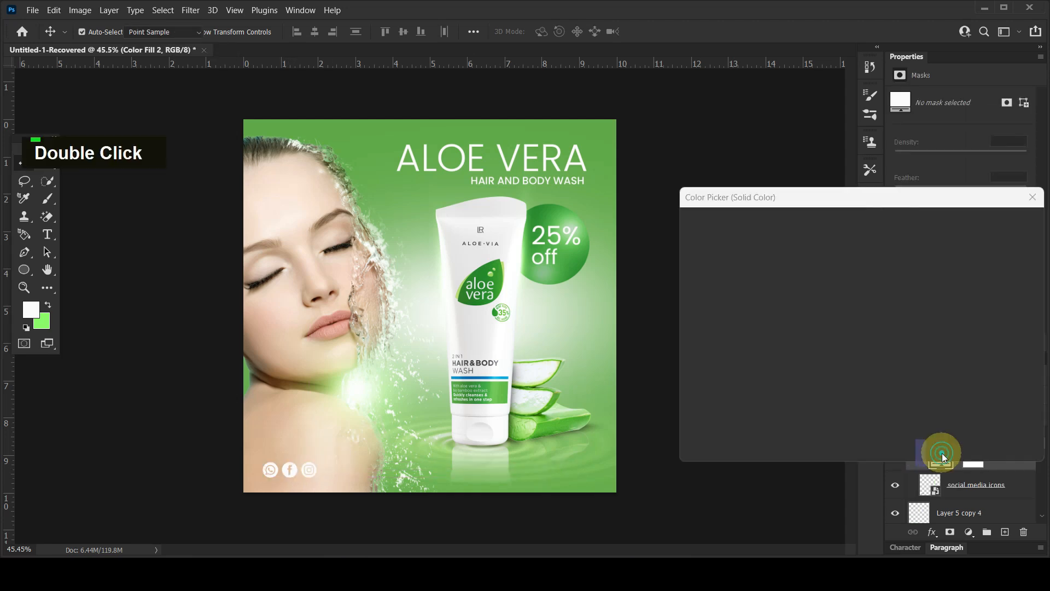
left_click(555, 219)
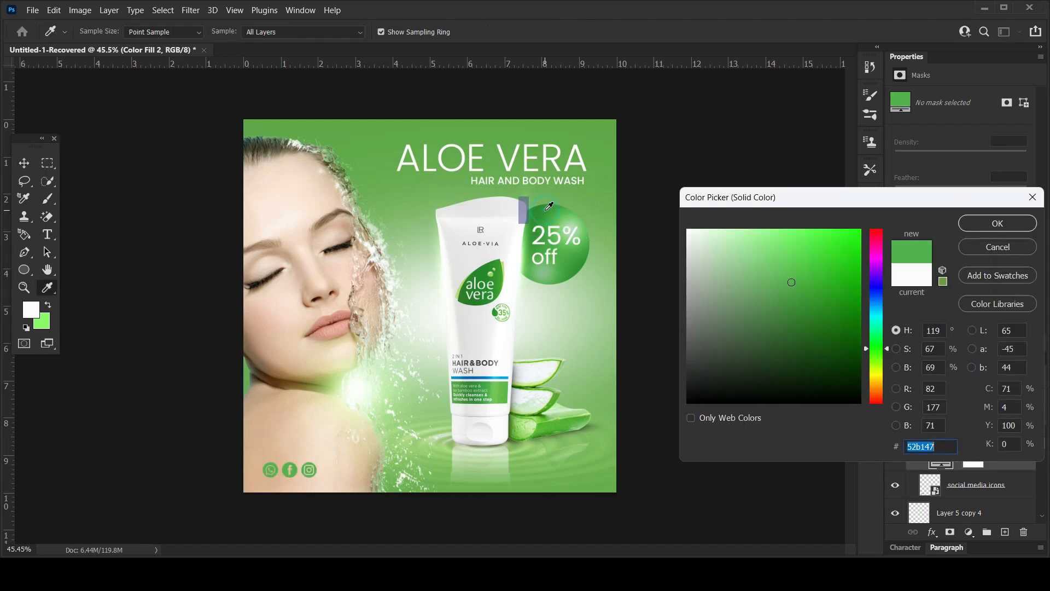
left_click_drag(549, 207, 545, 204)
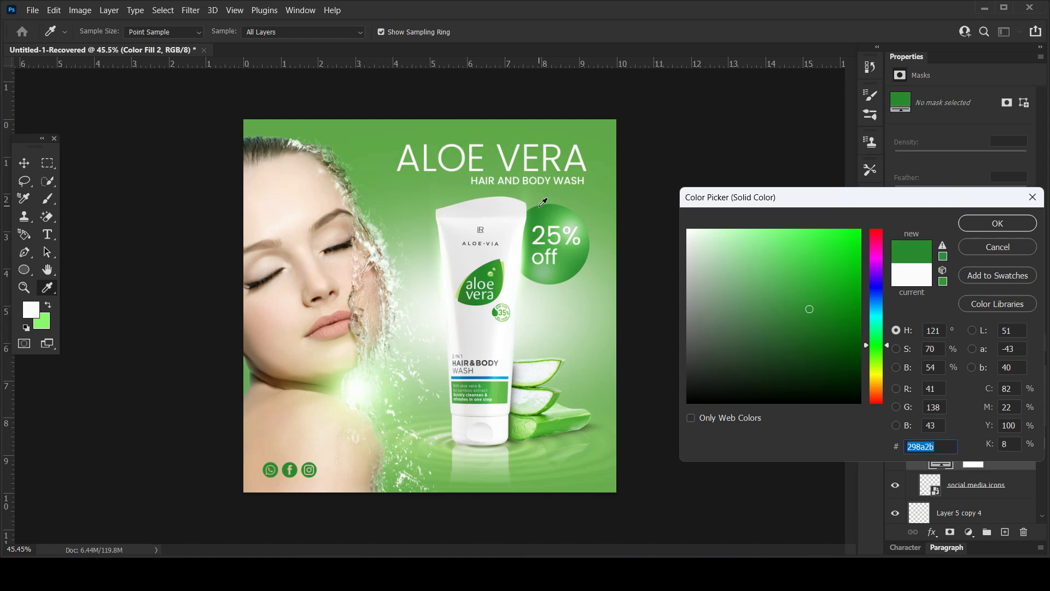
mouse_move(697, 313)
left_mouse_down()
mouse_move(677, 366)
mouse_move(687, 404)
mouse_move(710, 267)
mouse_move(677, 202)
left_mouse_up()
left_click(690, 230)
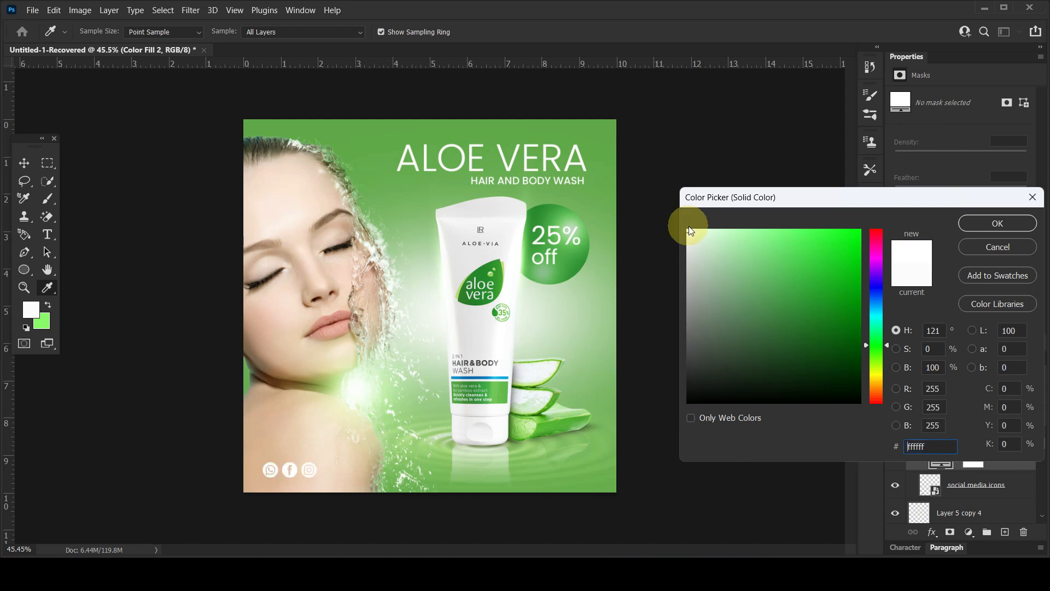
left_click(983, 228)
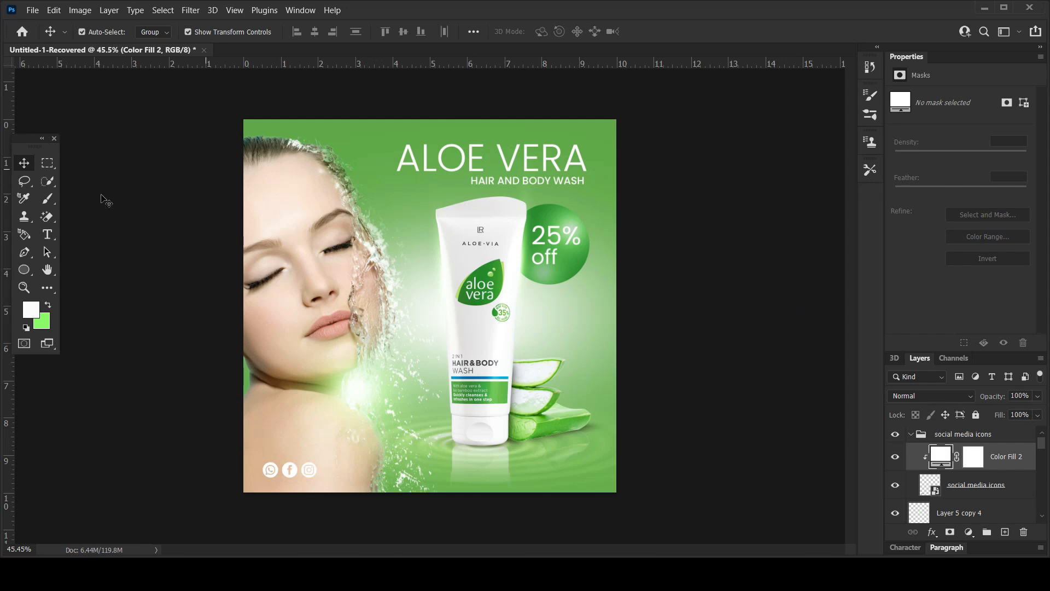
Add a horizontal text layer reading "ORDER NOW" above the social media icons group, placed below the tube.
left_click(53, 239)
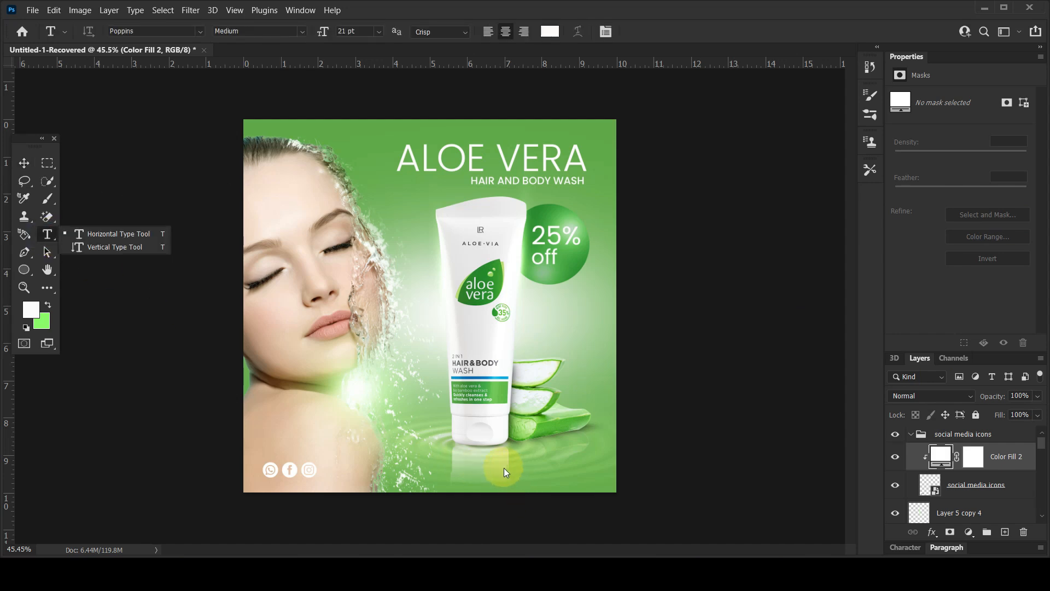
left_click(958, 432)
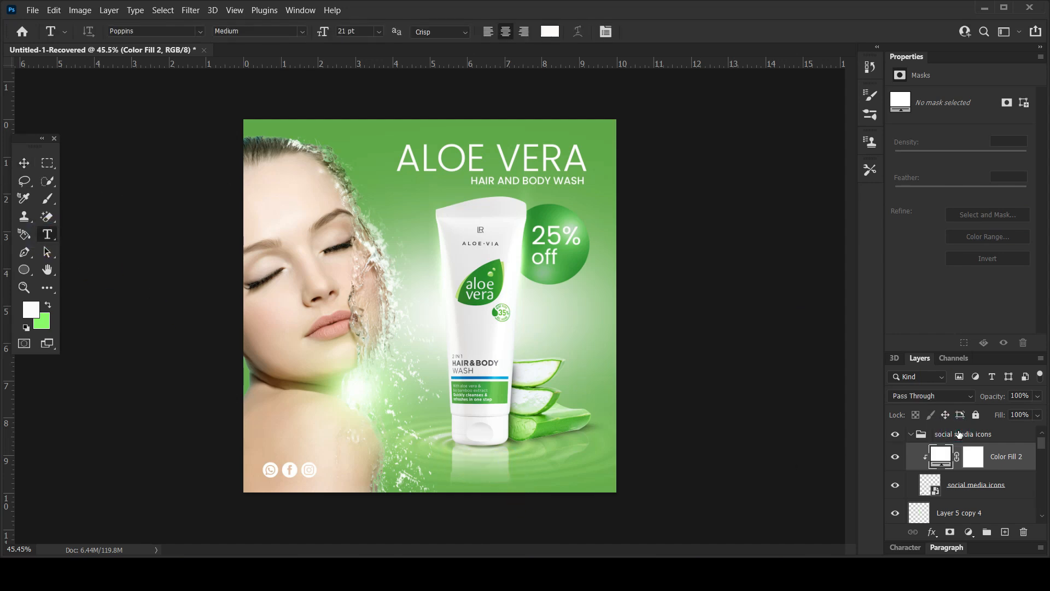
left_click(504, 459)
left_click_drag(959, 461, 963, 429)
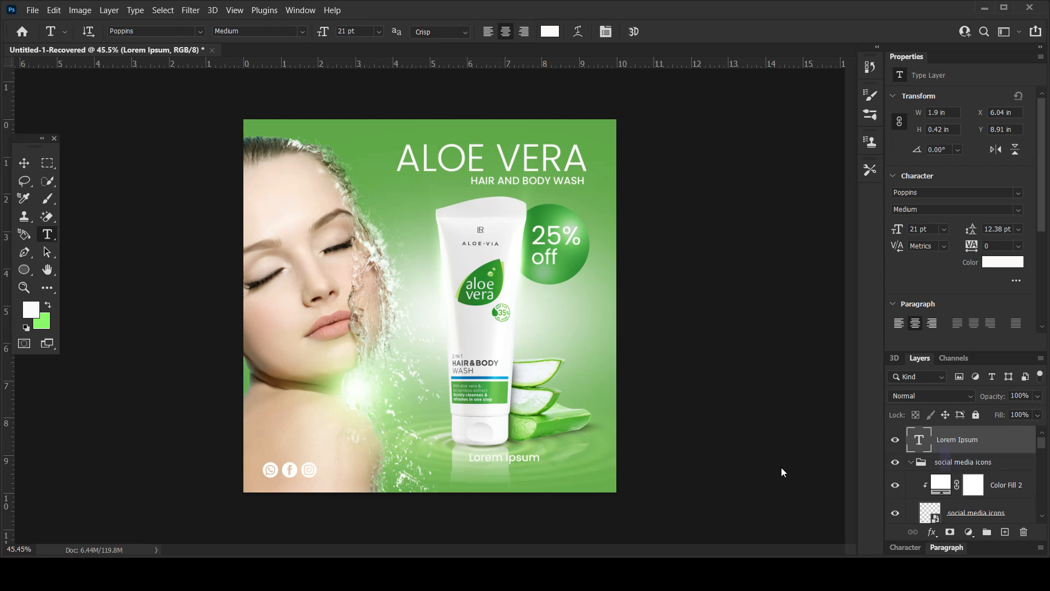
left_click(506, 459)
key("ctrl+a")
key("Caps_Lock")
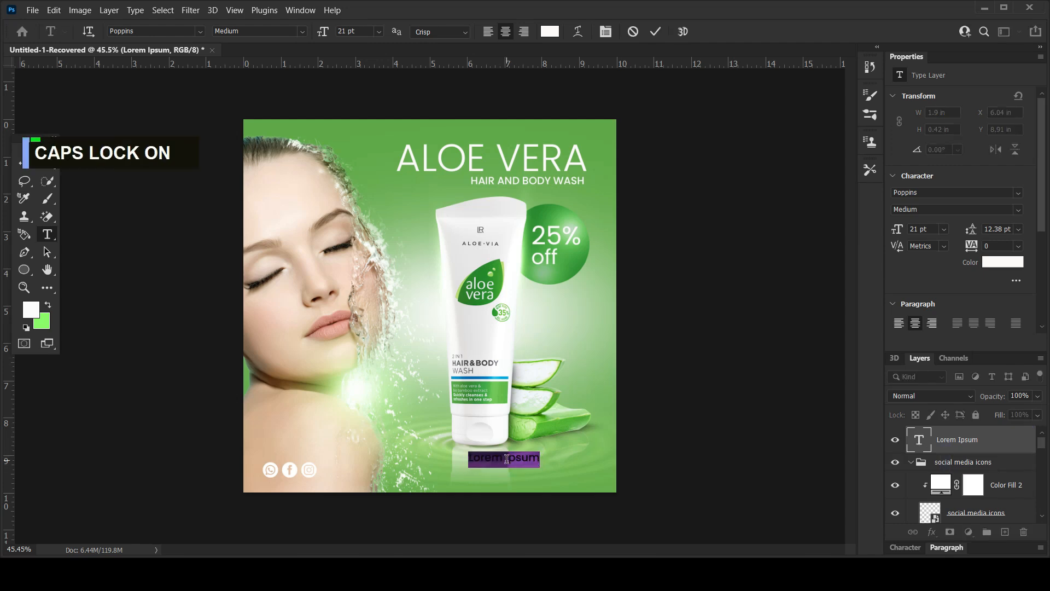
type("ORDE")
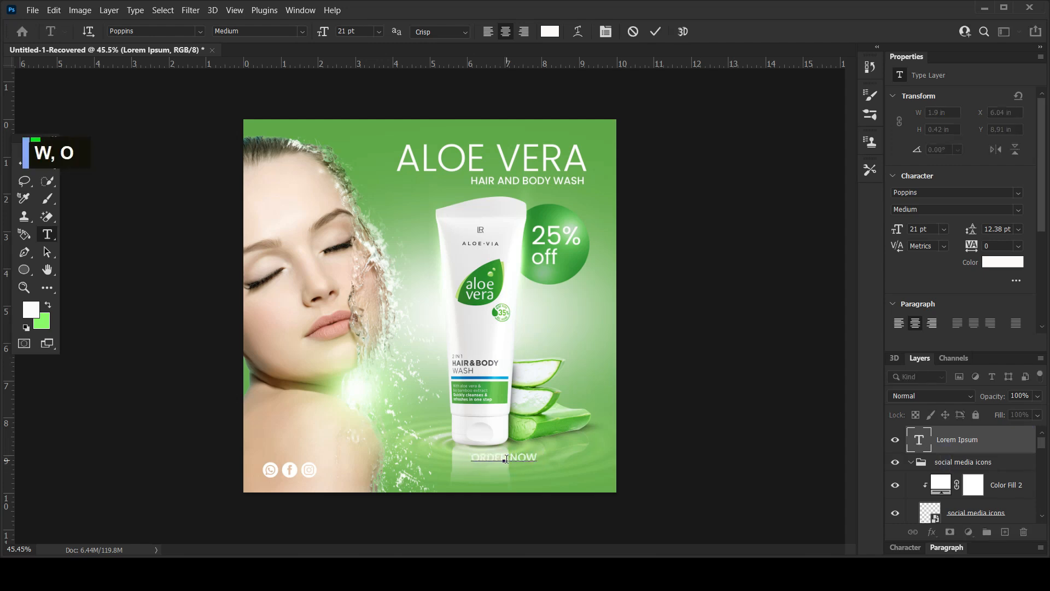
type("R NOW")
Move the ORDER NOW text to the advert's lower-right corner and scale it down to about 19 pt.
left_click(24, 162)
left_click(679, 360)
left_click_drag(548, 467, 524, 465)
key("ctrl+t")
key("Return")
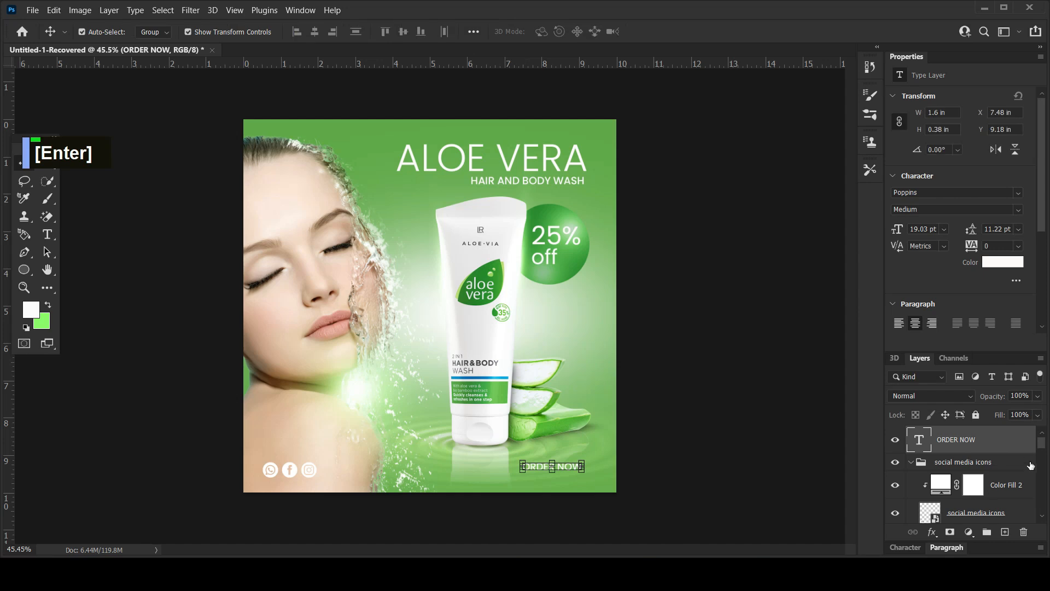
Draw a rectangle shape about 292 x 63 px over the ORDER NOW text.
left_click(27, 268)
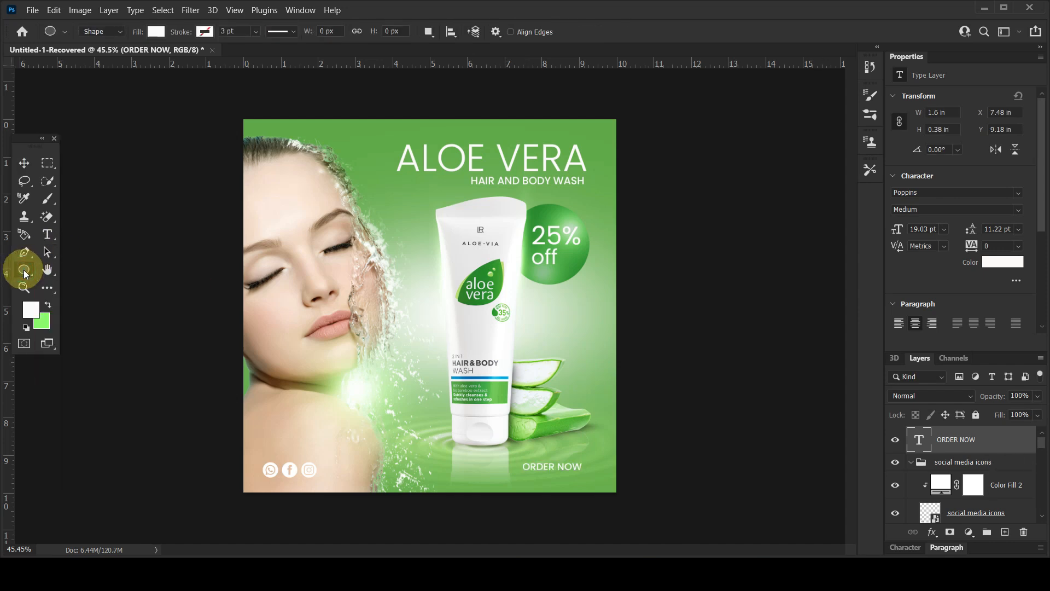
right_click(43, 277)
left_click(45, 283)
key("shift+u")
left_click_drag(516, 460, 588, 474)
Fill the rectangle with dark green and round all its corners to 31.5 px.
left_click(935, 195)
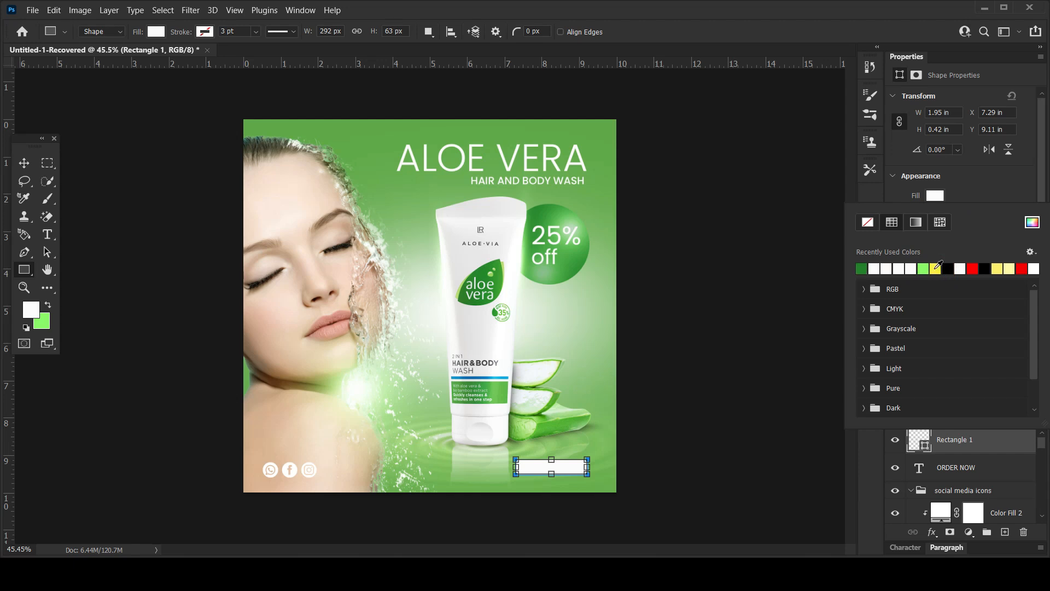
left_click(935, 268)
left_click(987, 165)
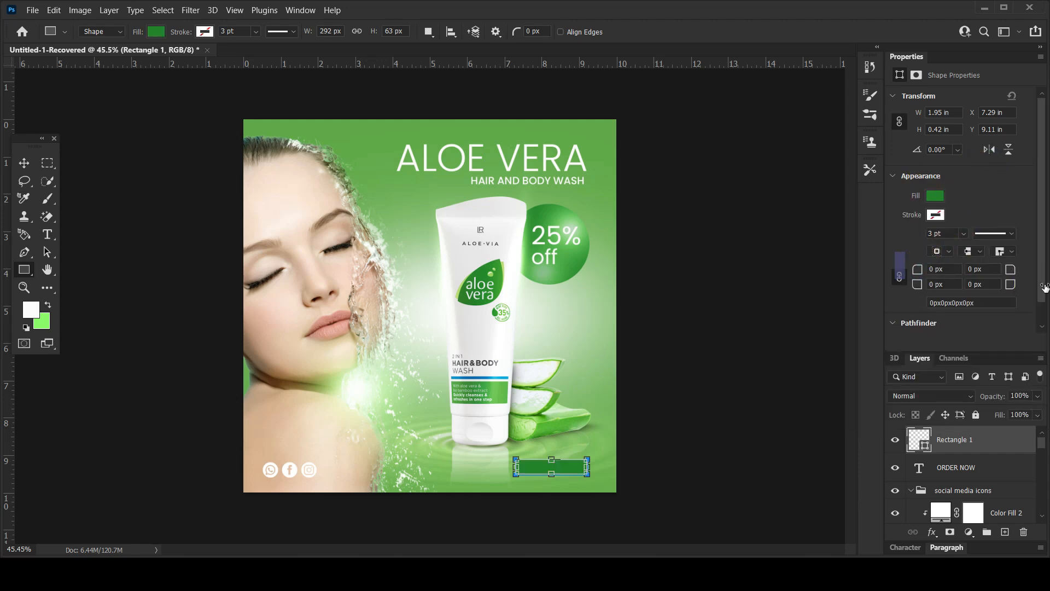
key("Return")
Reorder the rounded rectangle's layer so that it sits beneath the ORDER NOW text.
left_click_drag(957, 447, 964, 484)
left_click(24, 163)
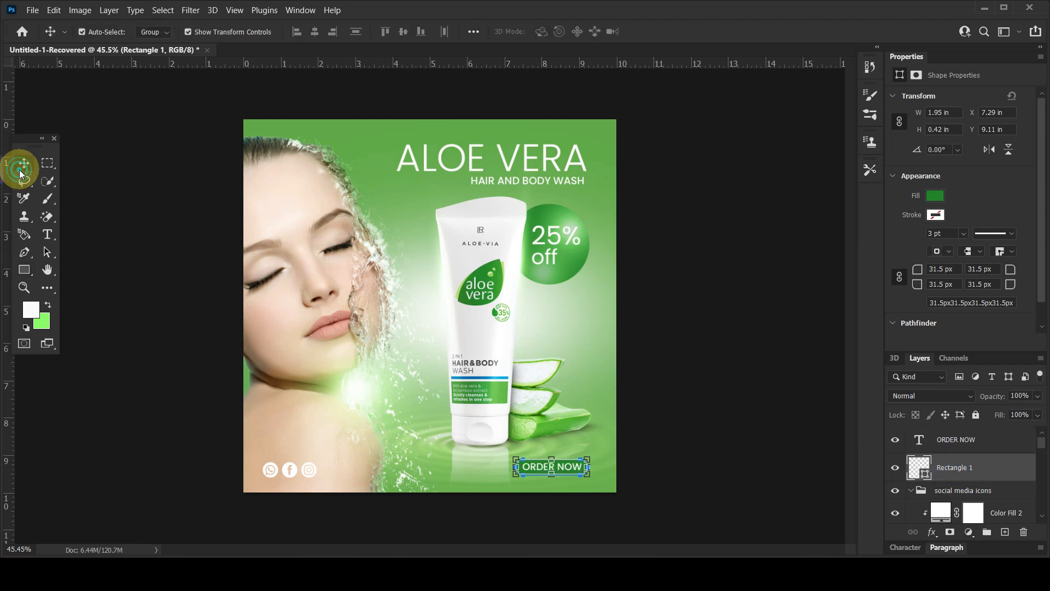
left_click(786, 371)
Group the ORDER NOW text with its green rectangle.
left_click(577, 470)
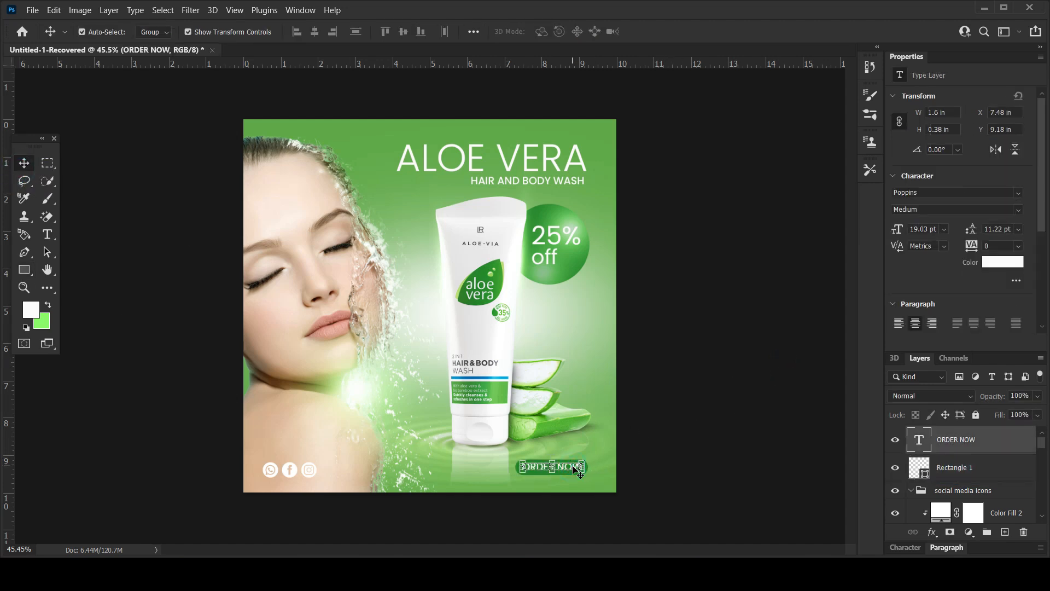
left_click(941, 460, "shift")
key("ctrl+g")
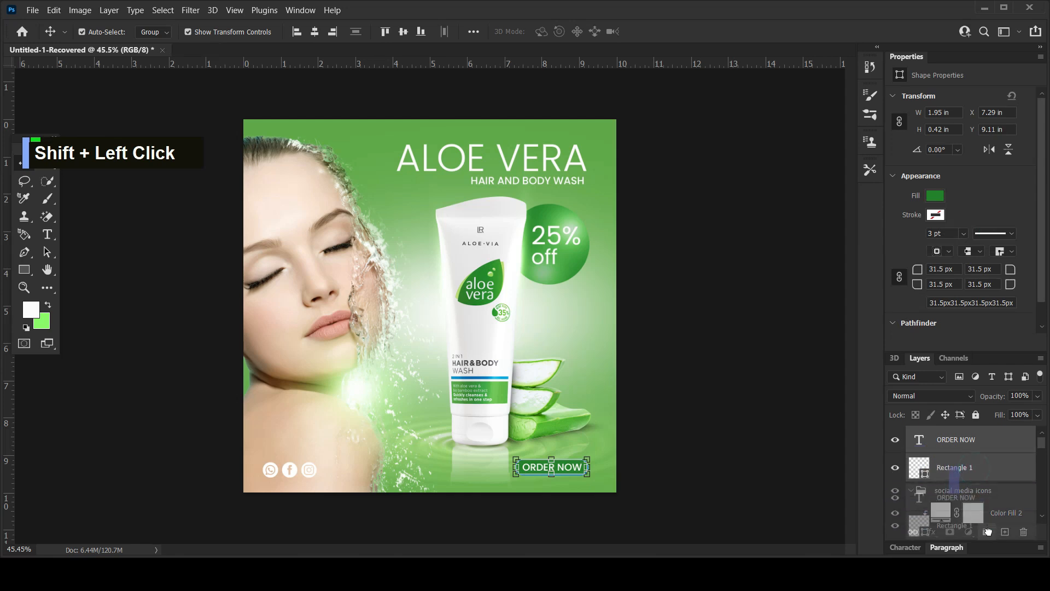
left_click(777, 363)
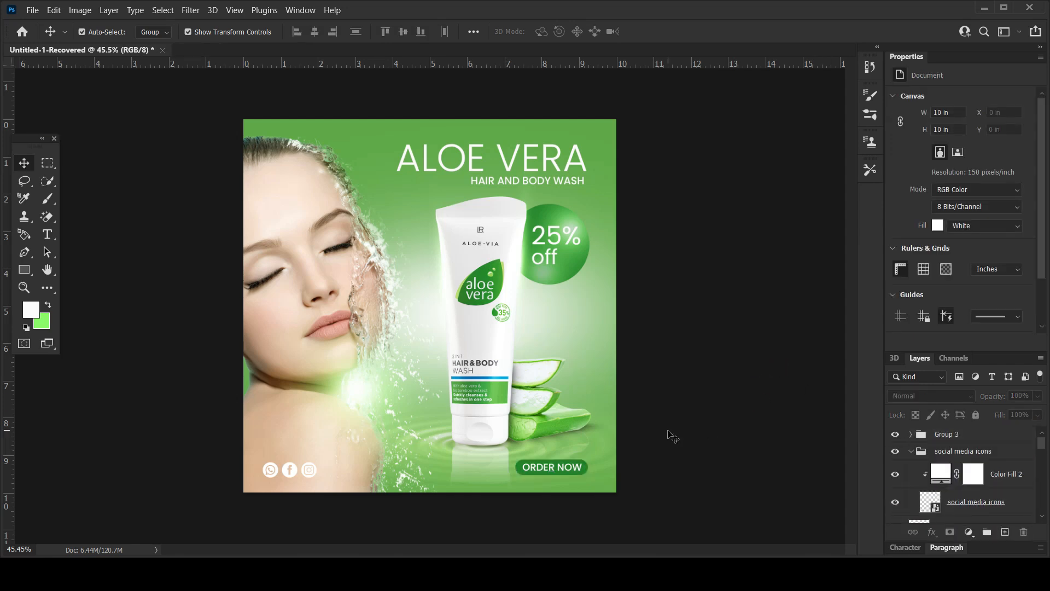
Swap the footer elements, placing the social media icons in the advert's lower-right corner and the ORDER NOW button in the lower-left.
left_click_drag(569, 471, 448, 474)
left_click(685, 416)
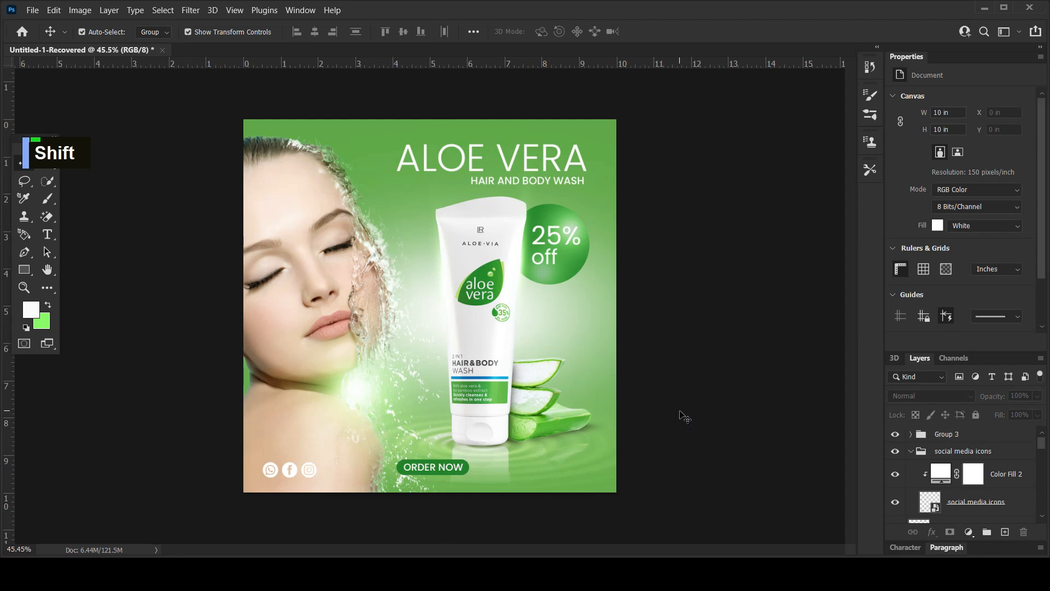
left_click_drag(295, 472, 564, 477)
left_click_drag(462, 469, 316, 474)
left_click(717, 415)
left_click(739, 401)
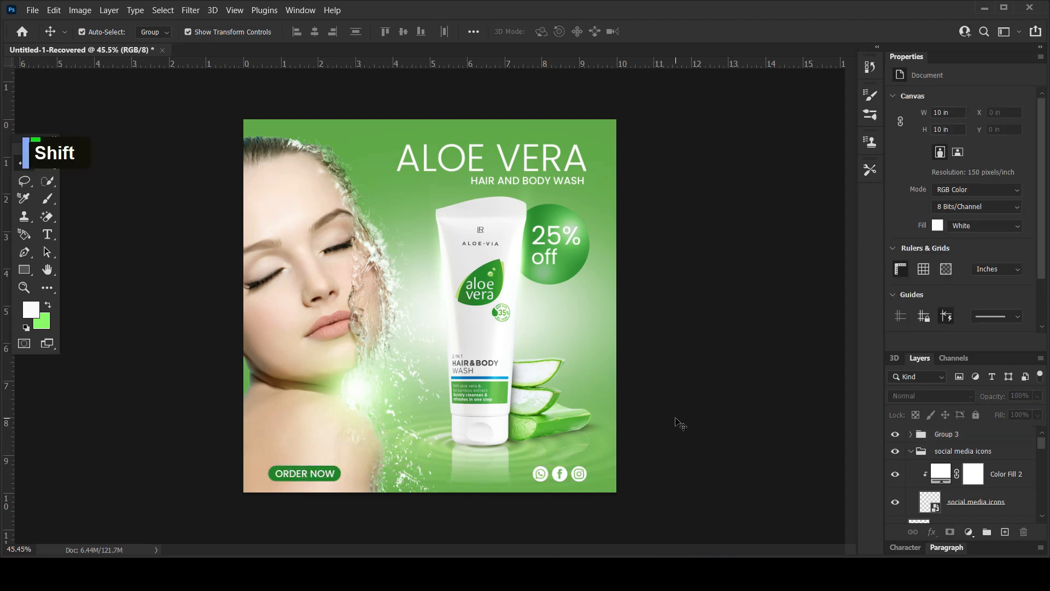